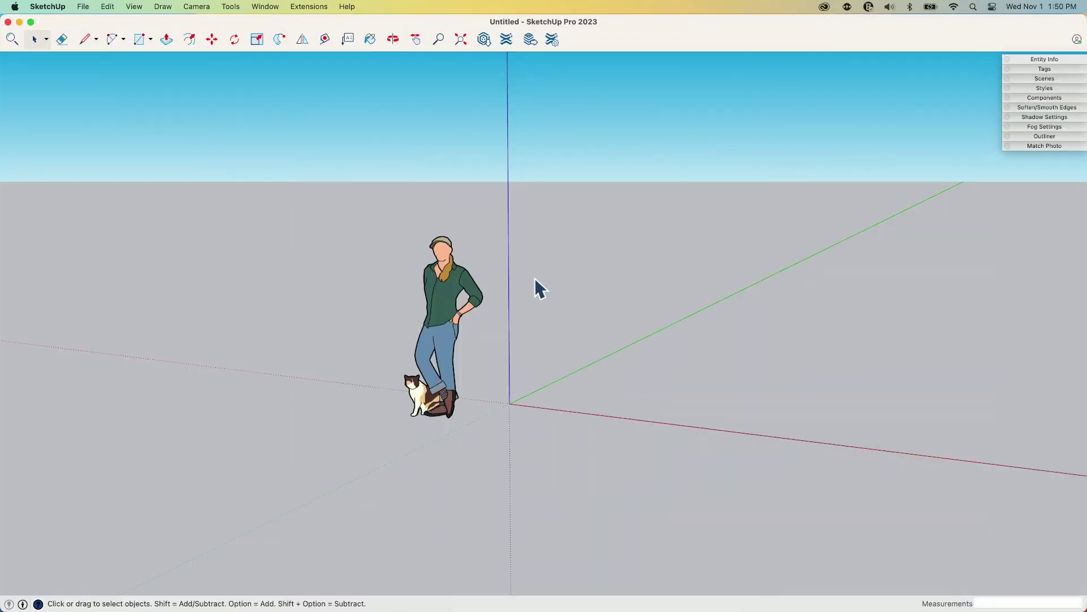
# Draw a rectangle about 4' 7" by 5' 10" on the ground near the figure and extrude it upward into a tabletop slab
pyautogui.moveTo(685, 381); pyautogui.dragTo(516, 405, button='middle')
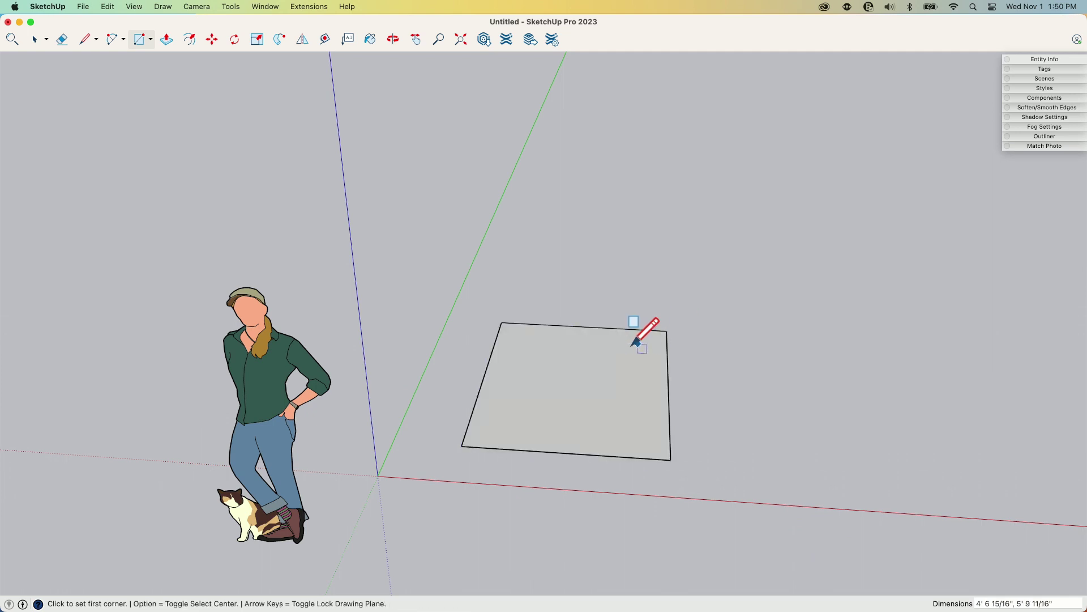
pyautogui.press('p')
pyautogui.click(626, 360)
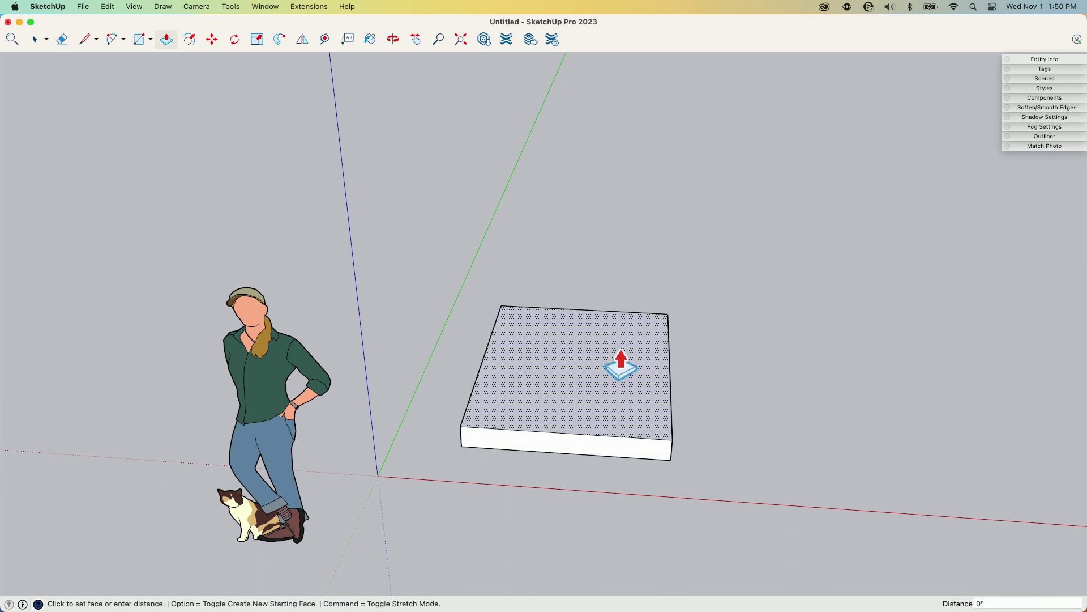
pyautogui.click(621, 366)
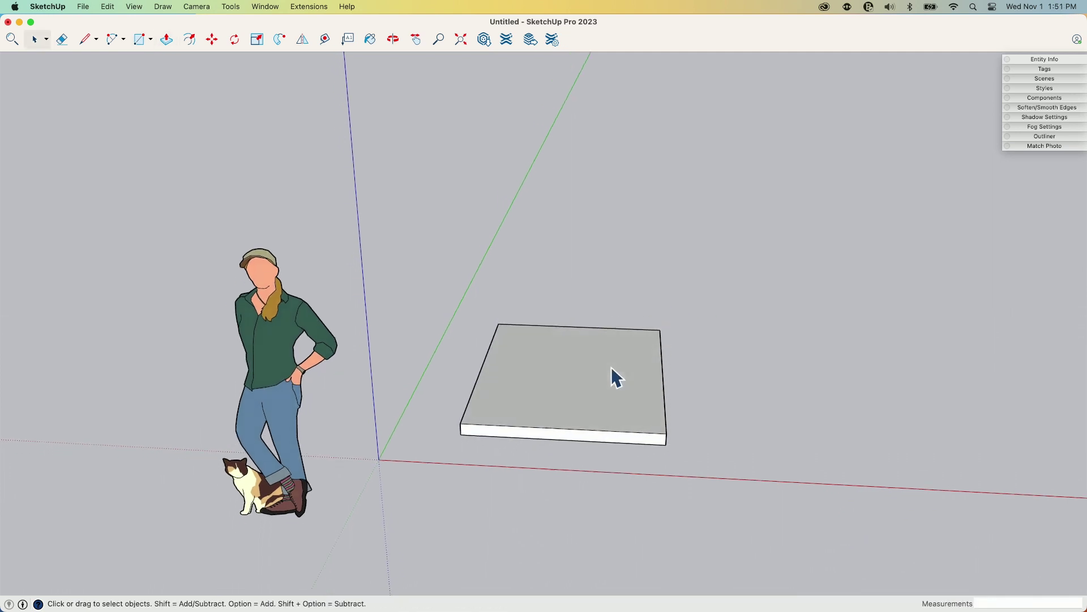
# Raise the whole tabletop slab vertically about 2' 6" above the ground
pyautogui.tripleClick(610, 365)
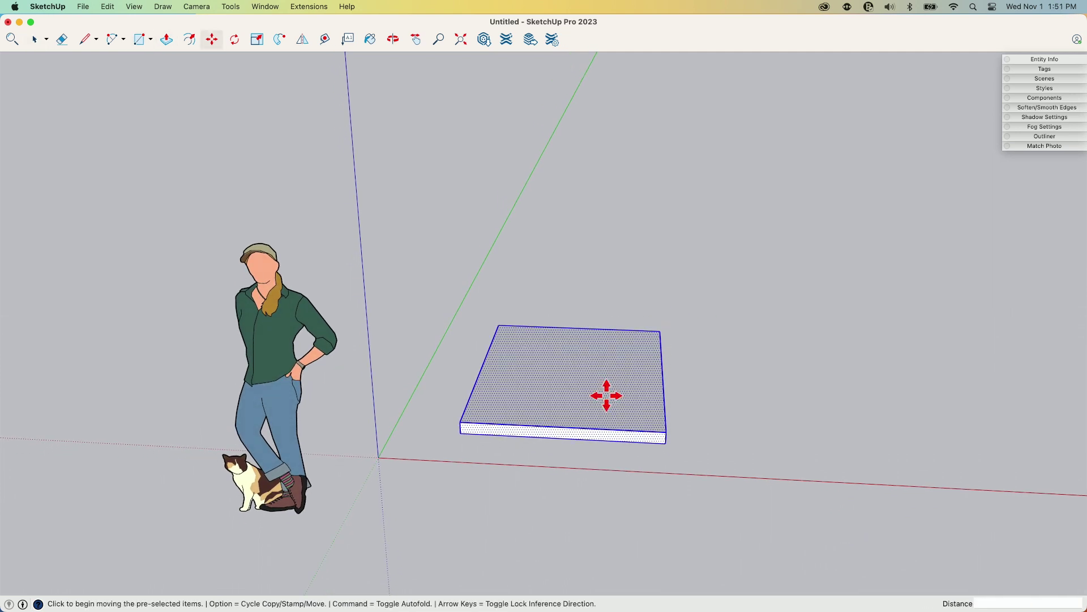
pyautogui.click(606, 395)
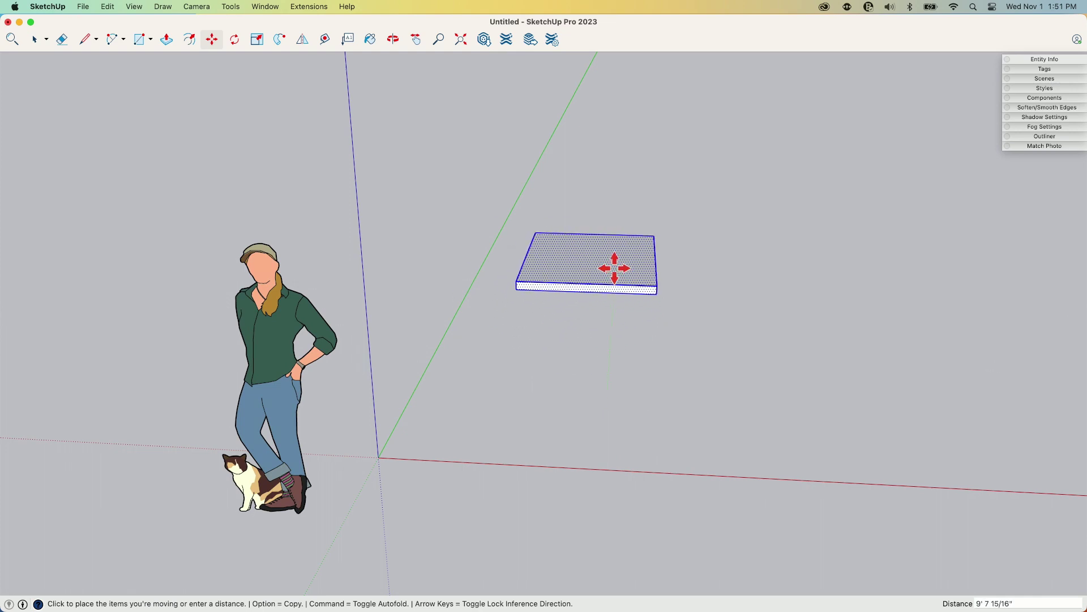
pyautogui.click(603, 295)
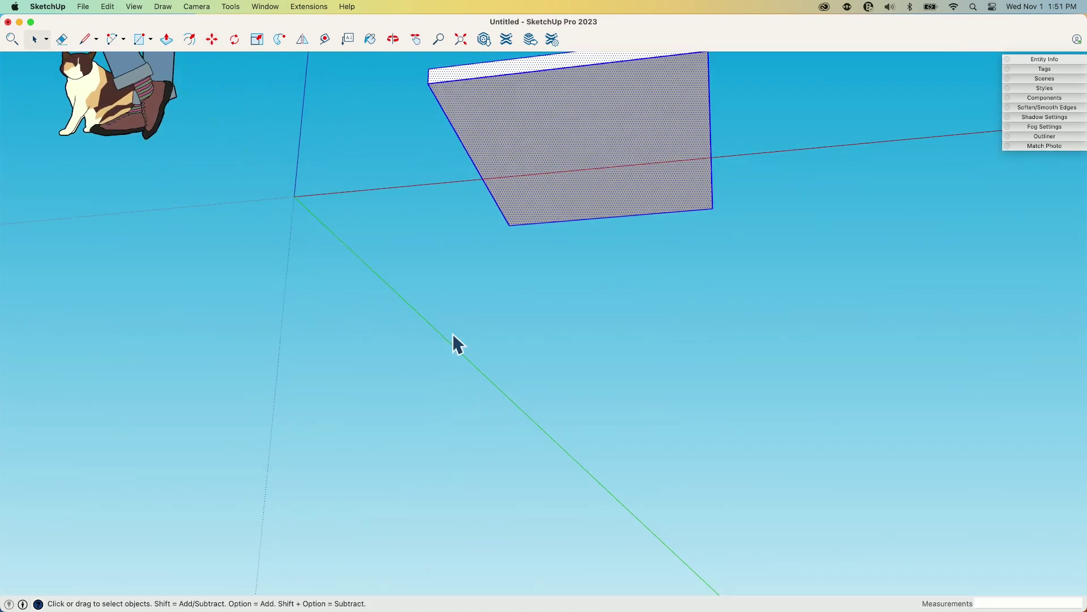
# Draw a small leg rectangle near a front corner of the tabletop's underside and extrude it about 2' 2 5/8" down to the ground
pyautogui.scroll(10, 522, 220)
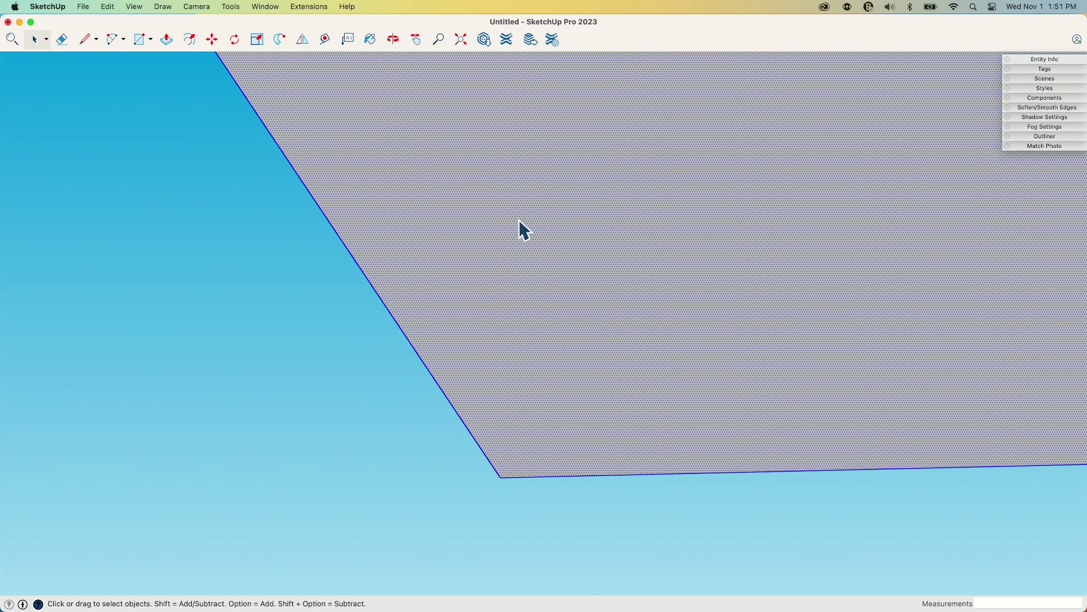
pyautogui.scroll(-10, 510, 230)
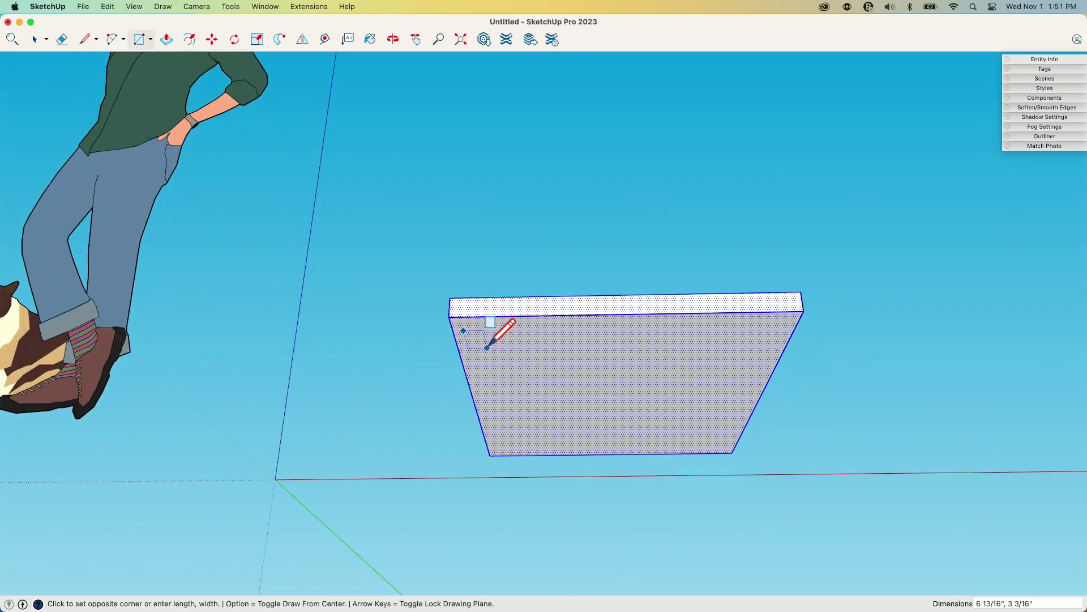
pyautogui.press('p')
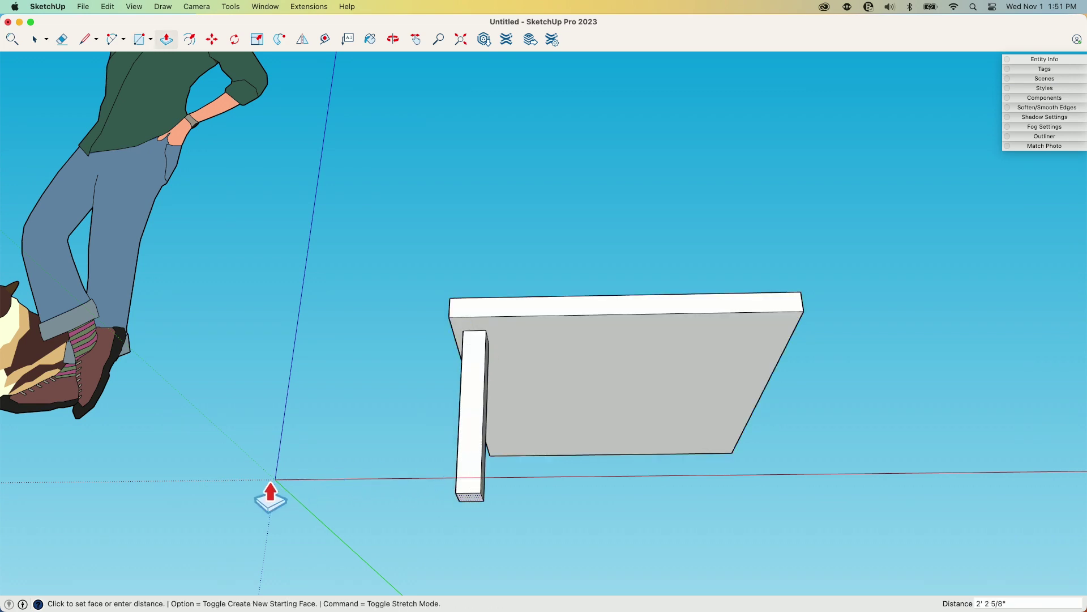
pyautogui.moveTo(279, 490); pyautogui.dragTo(320, 482, button='middle')
# Copy the leg about 3' 11 1/2" along the red axis to the other front corner of the tabletop
pyautogui.press('space')
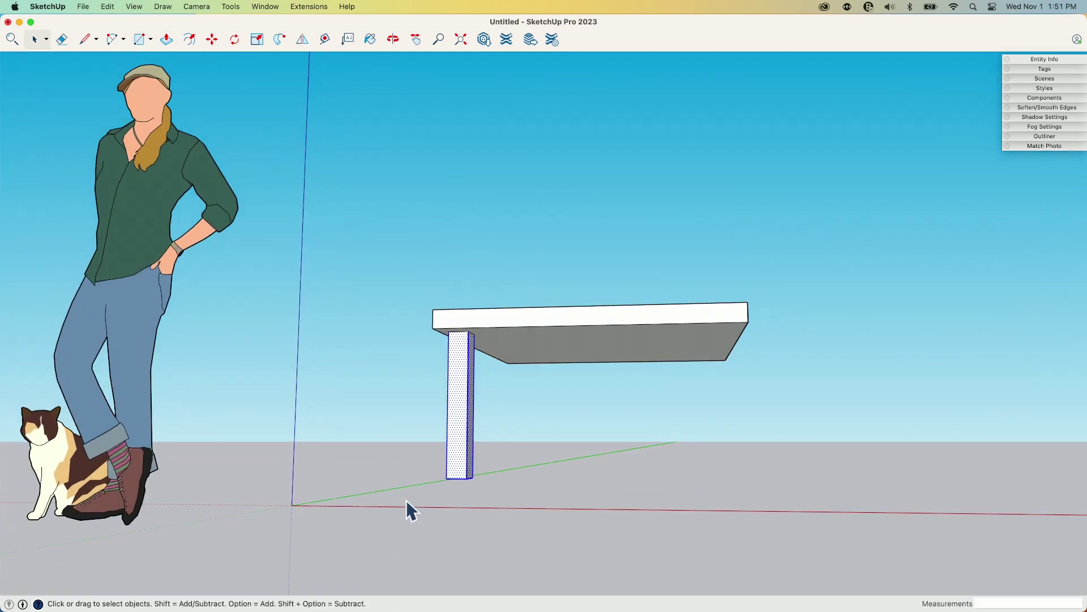
pyautogui.moveTo(406, 500); pyautogui.dragTo(457, 458, button='middle')
pyautogui.press('m')
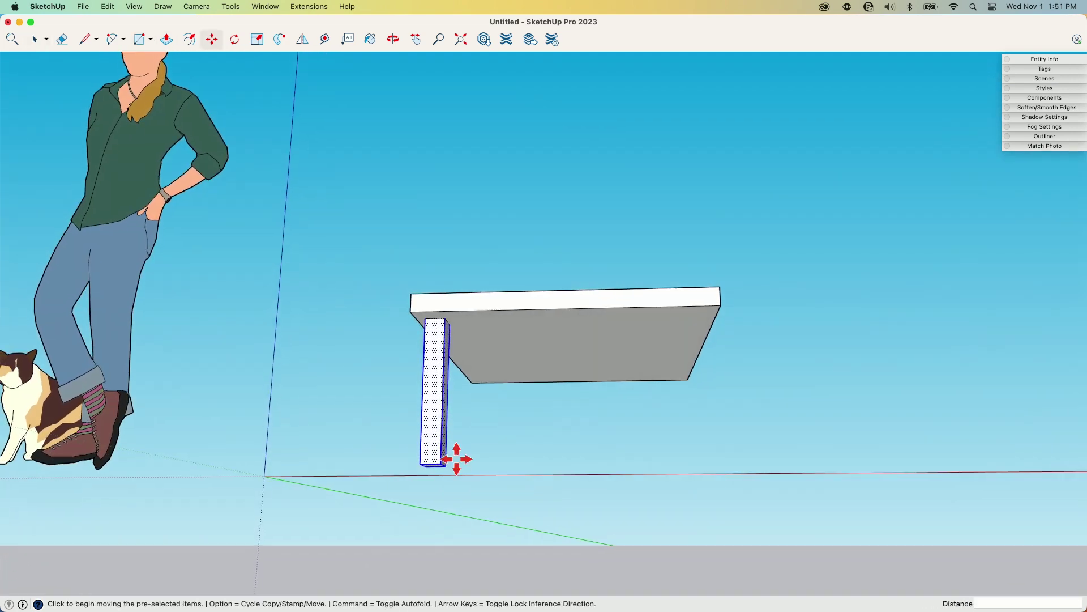
pyautogui.press('alt')
pyautogui.click(435, 309)
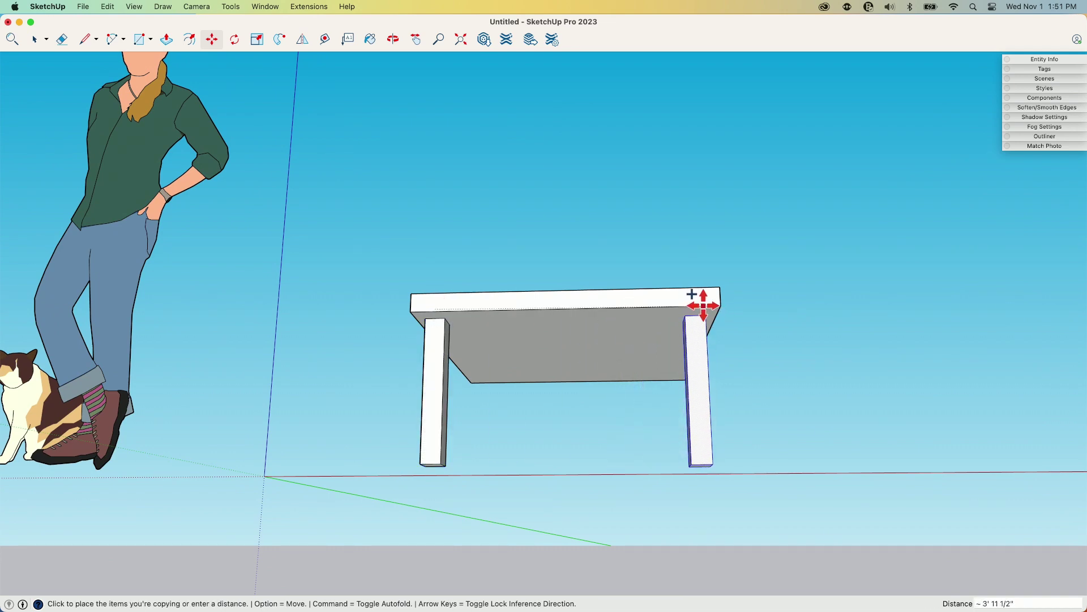
pyautogui.click(704, 306)
# Copy both front legs about 4' 8" along the green axis to the back corners of the tabletop
pyautogui.press('space')
pyautogui.moveTo(771, 341); pyautogui.dragTo(755, 425, button='middle')
pyautogui.moveTo(770, 413); pyautogui.dragTo(559, 525)
pyautogui.moveTo(559, 525); pyautogui.dragTo(599, 385, button='middle')
pyautogui.press('m')
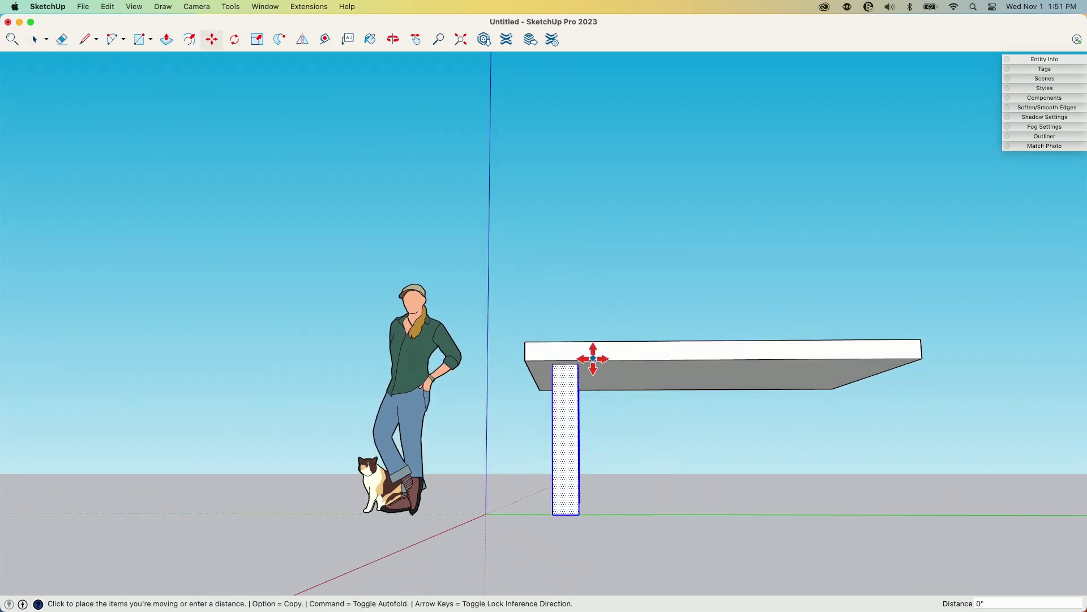
pyautogui.press('alt')
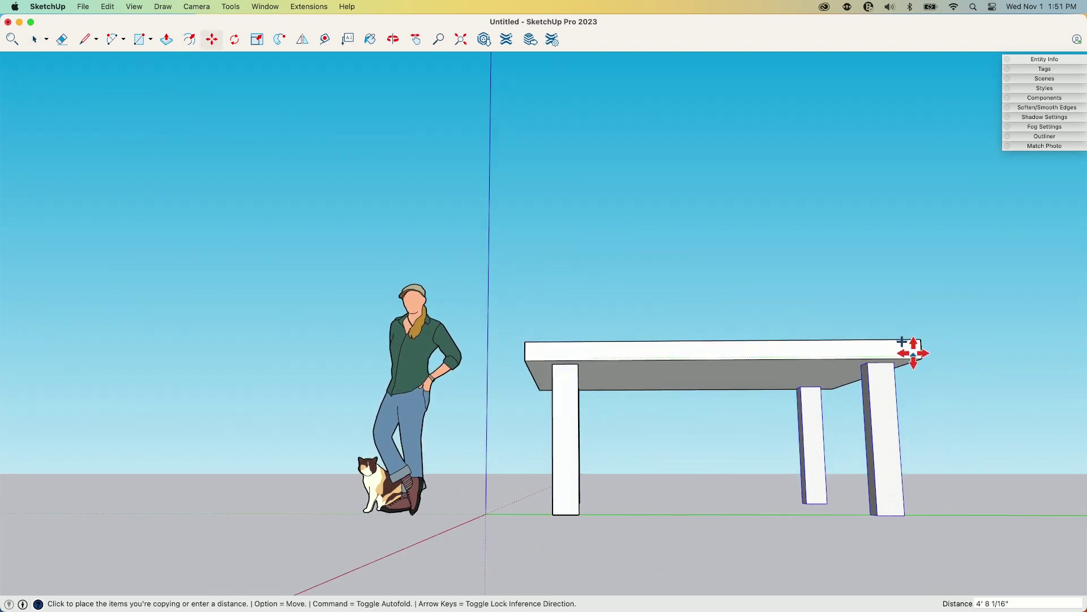
pyautogui.click(913, 355)
pyautogui.press('space')
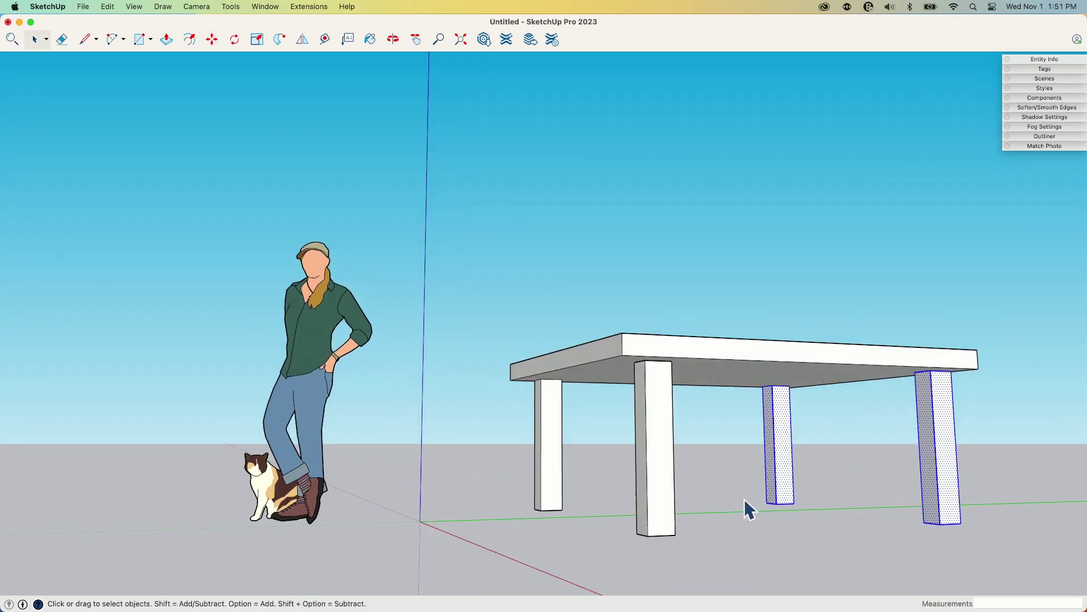
# Examine the four-legged table from several sides, checking the tabletop and its legs
pyautogui.scroll(-6, 637, 452)
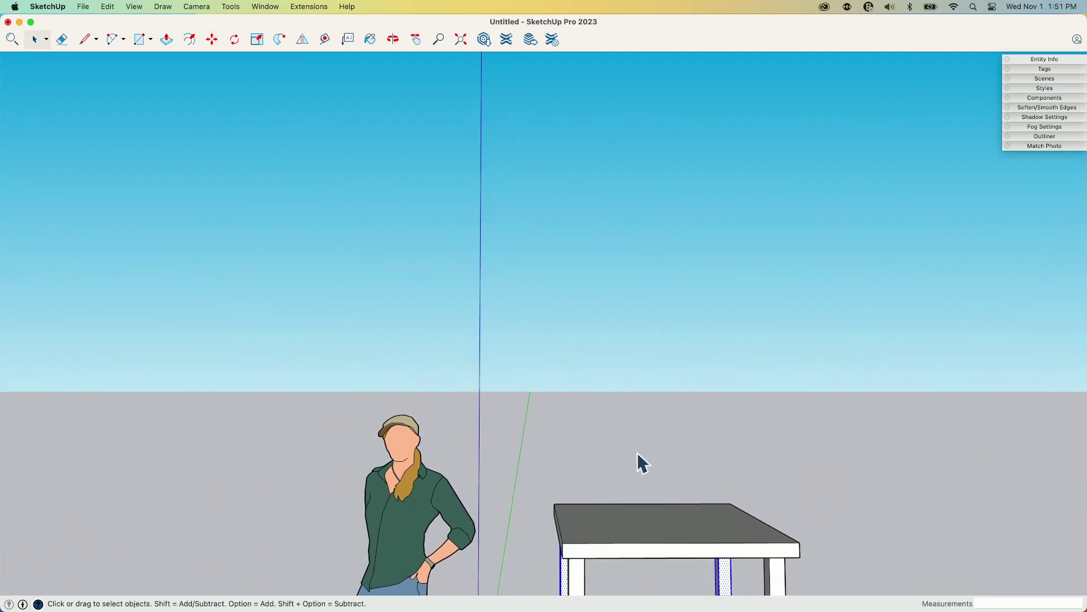
pyautogui.scroll(-2, 683, 464)
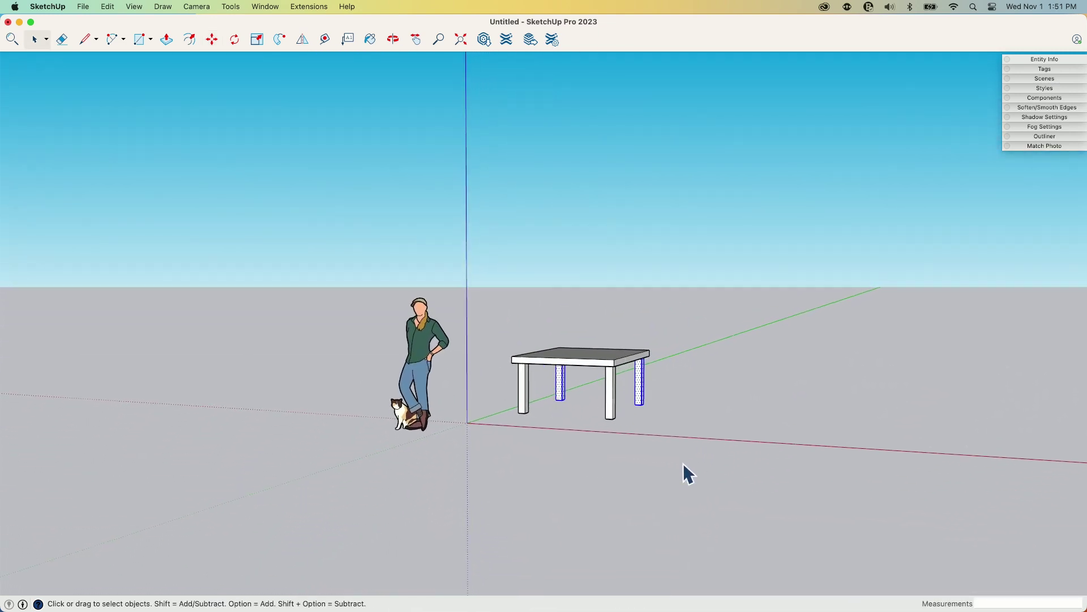
pyautogui.scroll(5, 581, 343)
pyautogui.moveTo(672, 434); pyautogui.dragTo(579, 426, button='middle')
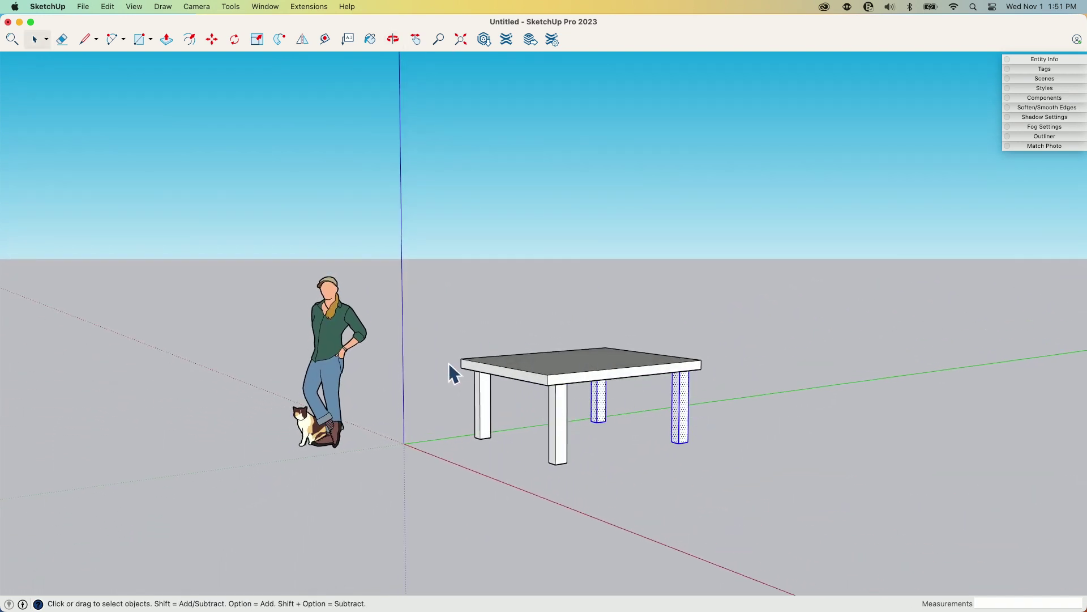
pyautogui.moveTo(452, 374); pyautogui.dragTo(465, 353, button='middle')
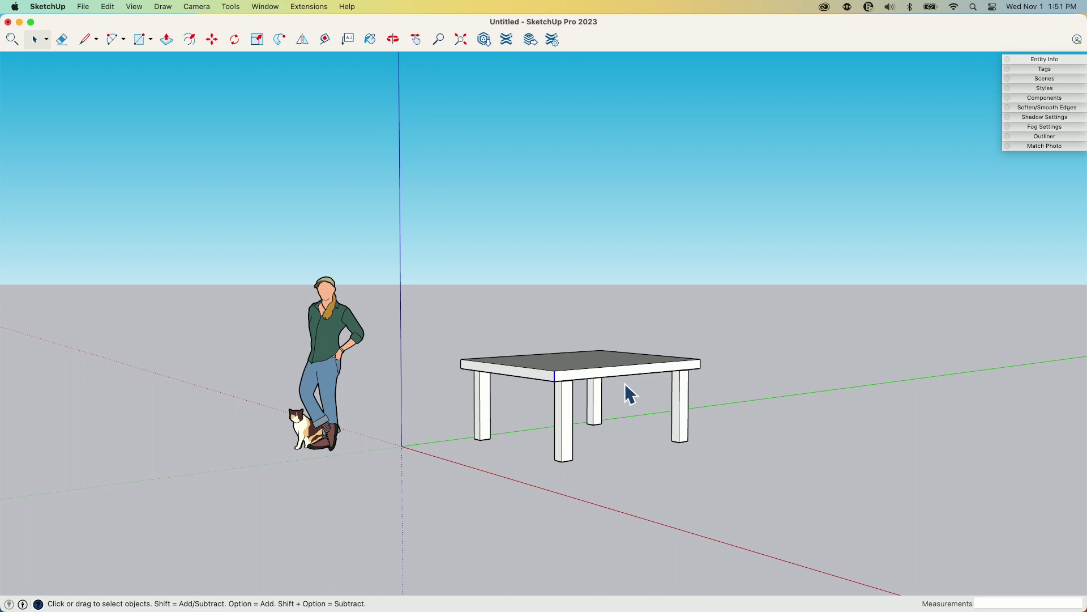
pyautogui.moveTo(568, 369); pyautogui.dragTo(512, 392, button='middle')
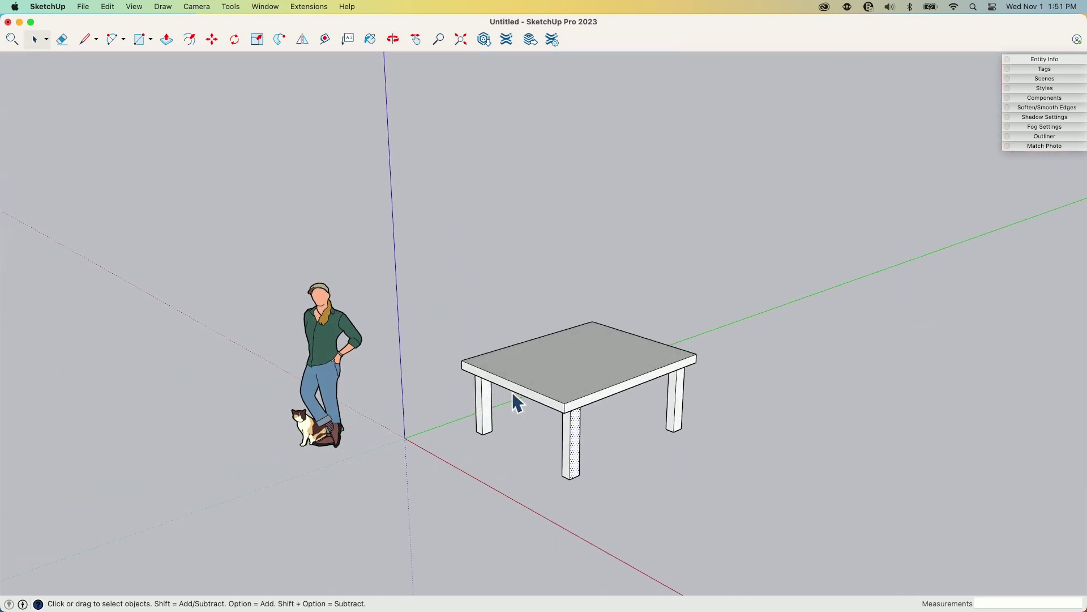
pyautogui.moveTo(423, 382); pyautogui.dragTo(599, 499, button='middle')
pyautogui.scroll(3, 628, 464)
pyautogui.moveTo(732, 453); pyautogui.dragTo(814, 374, button='middle')
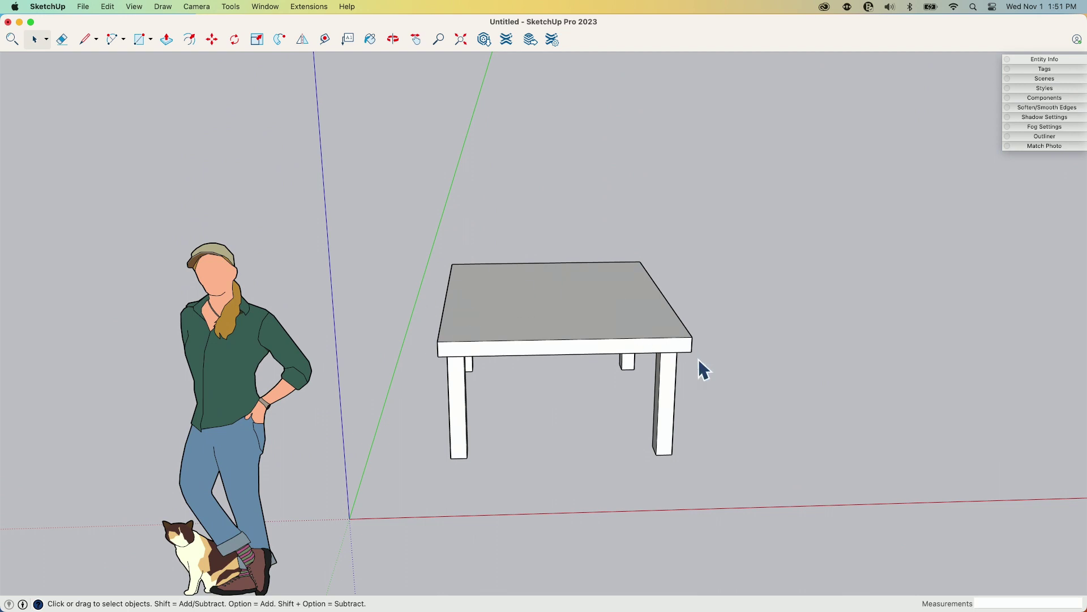
pyautogui.moveTo(580, 374); pyautogui.dragTo(576, 417, button='middle')
# Draw a rectangle about 2' 8" by 6' 2" on the ground beside the table for half a tabletop
pyautogui.hscroll(5, 589, 422)
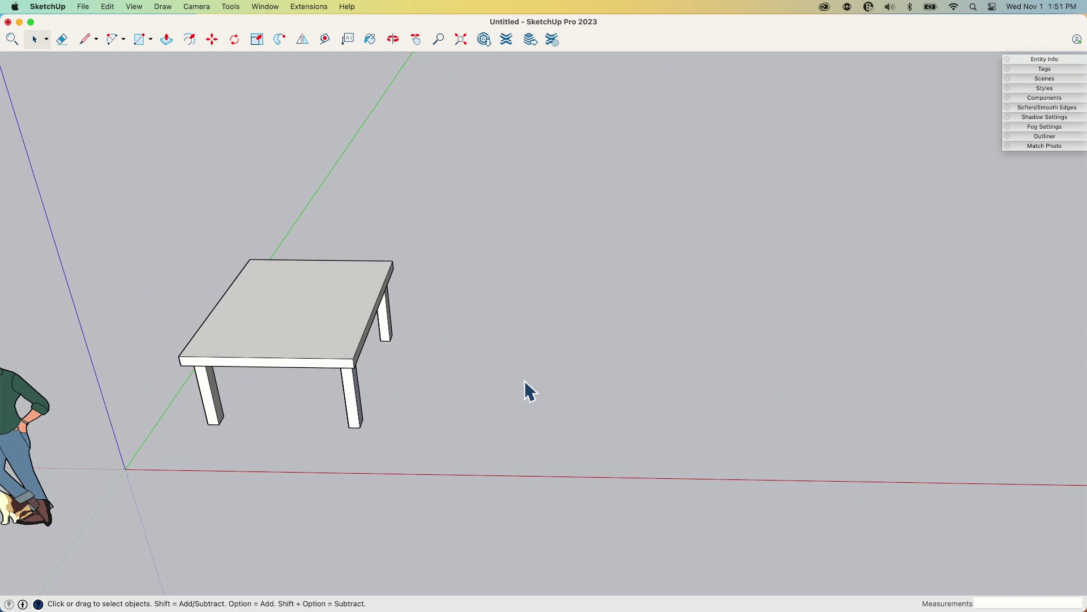
pyautogui.press('r')
pyautogui.scroll(3, 506, 303)
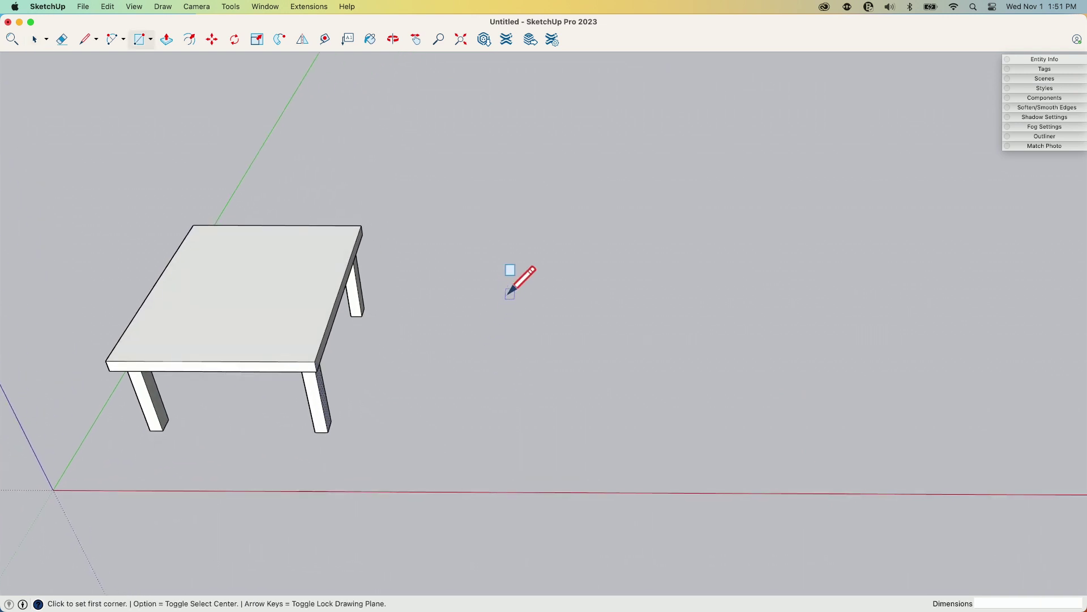
pyautogui.click(611, 430)
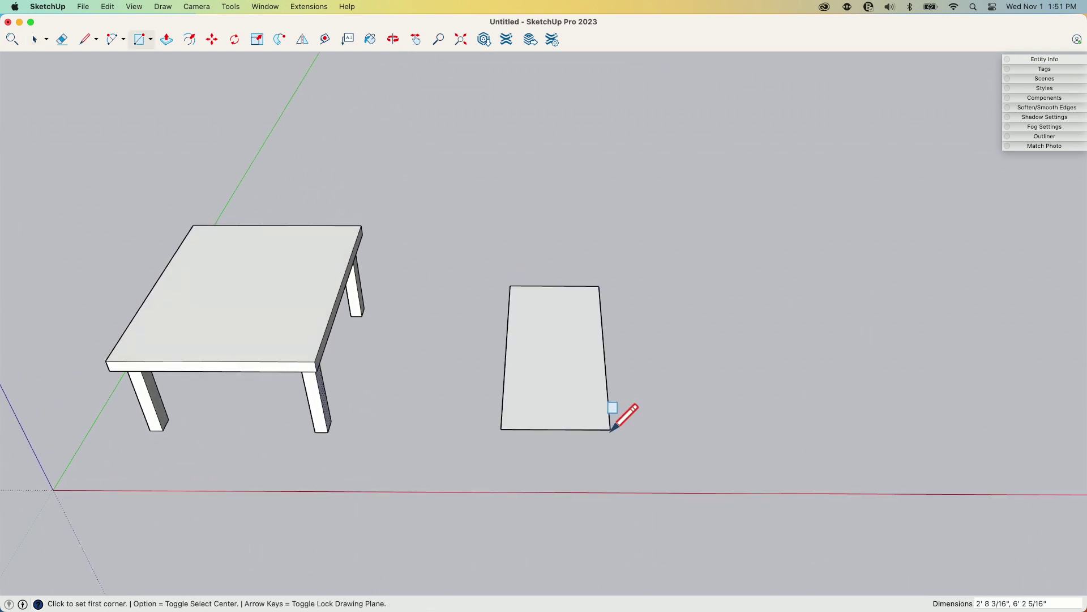
# Round the two corners of the new rectangle that face the table with fillet arcs of about 1' radius
pyautogui.press('p')
pyautogui.moveTo(550, 397); pyautogui.dragTo(531, 368, button='middle')
pyautogui.scroll(6, 524, 317)
pyautogui.press('space')
pyautogui.scroll(-4, 532, 321)
pyautogui.moveTo(523, 324); pyautogui.dragTo(417, 428, button='middle')
pyautogui.press('a')
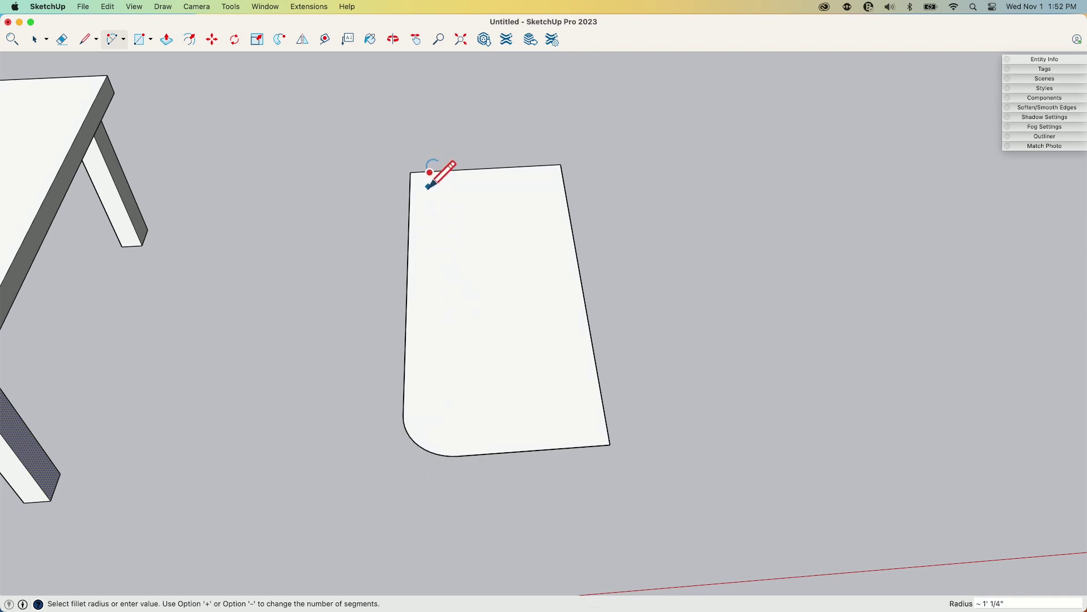
# Extrude the rounded profile upward into a thin slab and make the whole slab a component named Half Table
pyautogui.moveTo(573, 217); pyautogui.dragTo(509, 384, button='middle')
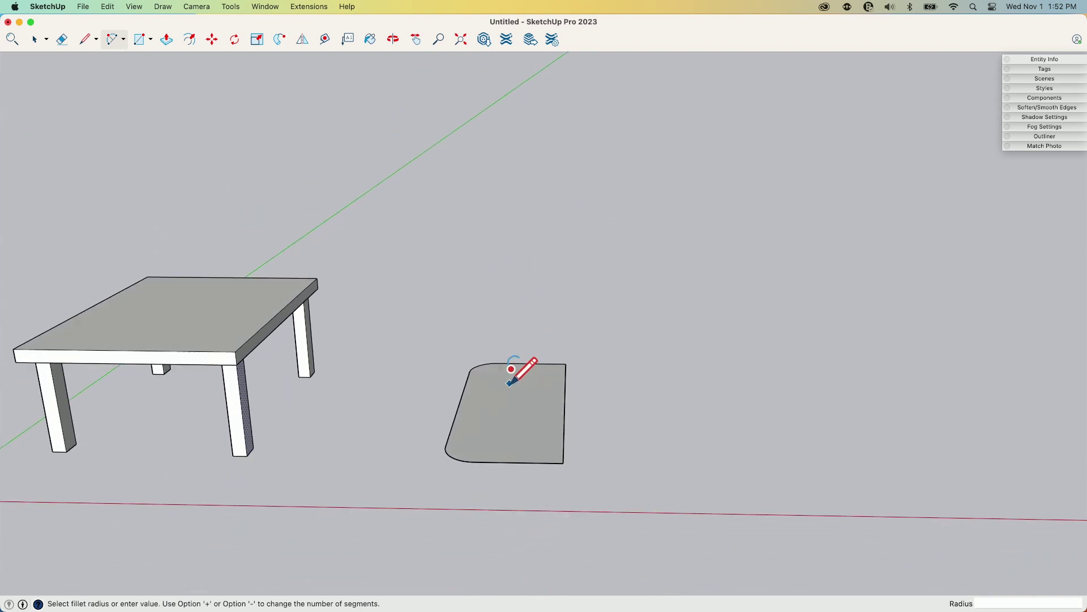
pyautogui.click(511, 431)
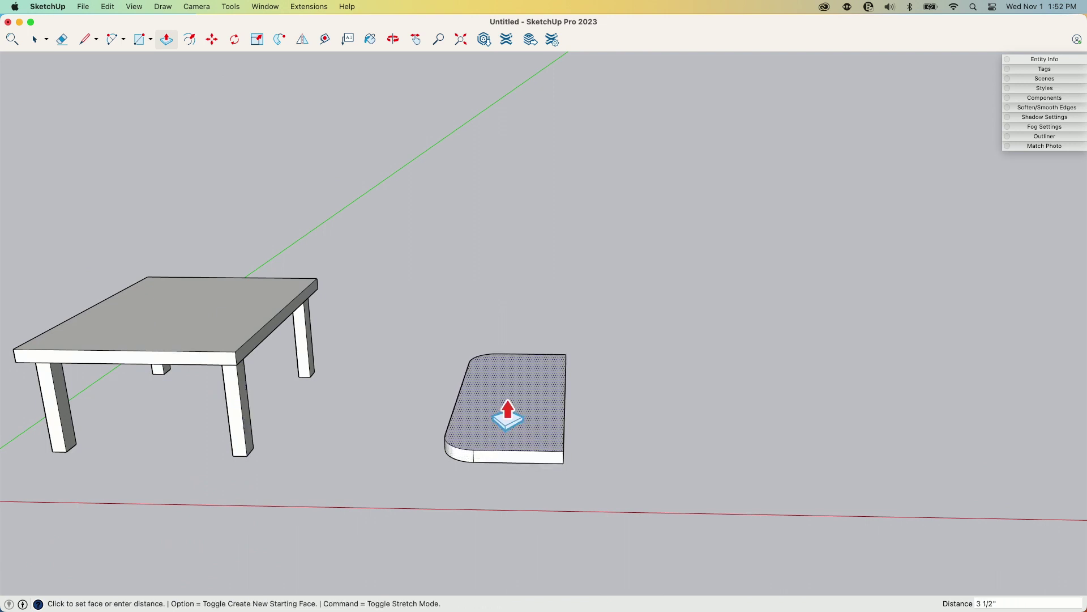
pyautogui.press('space')
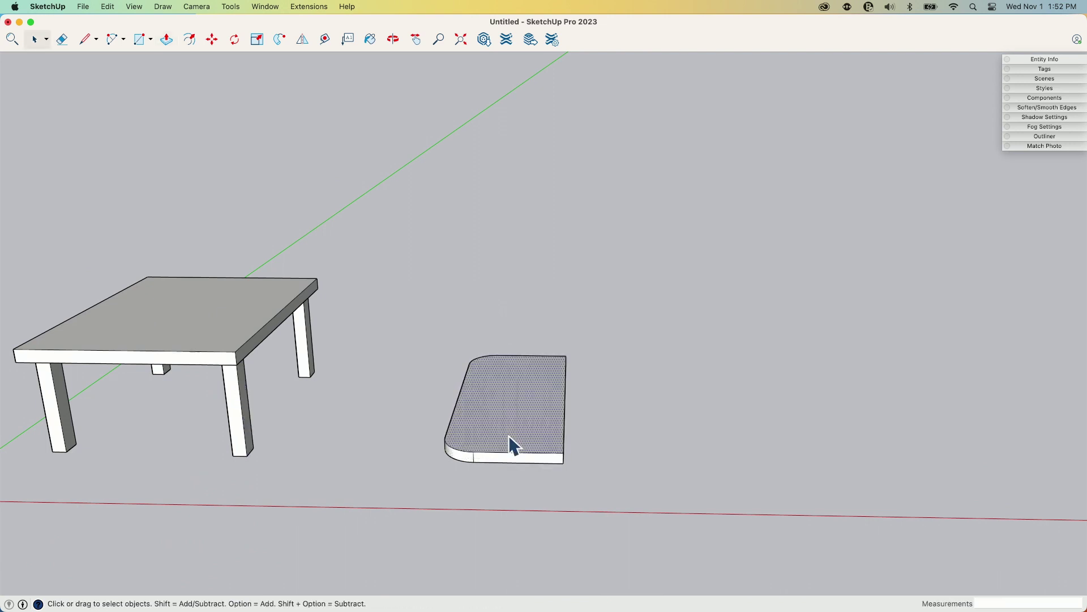
pyautogui.rightClick(509, 435)
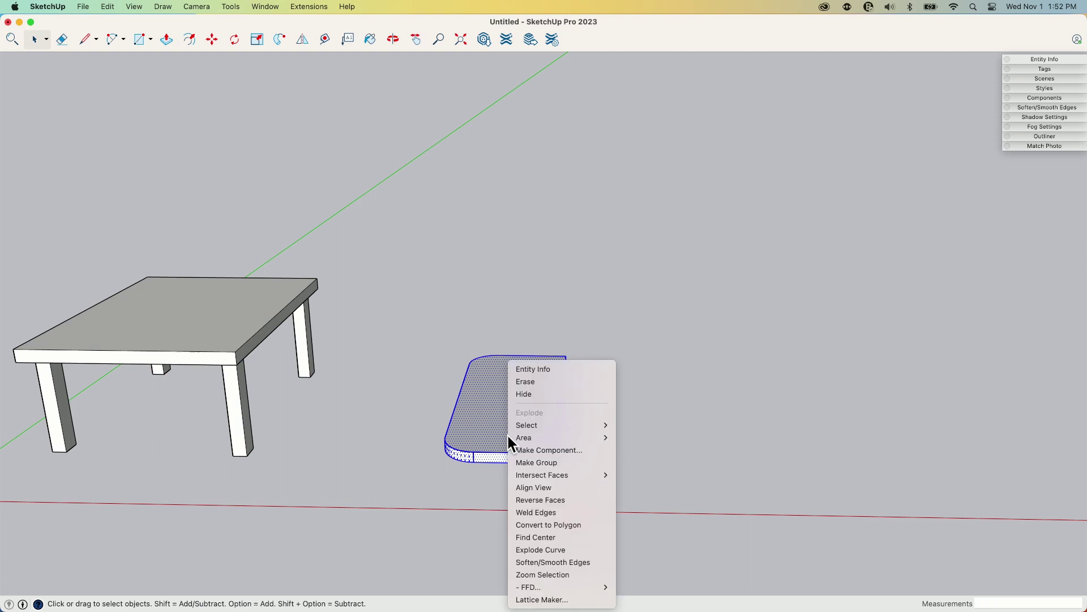
pyautogui.click(538, 450)
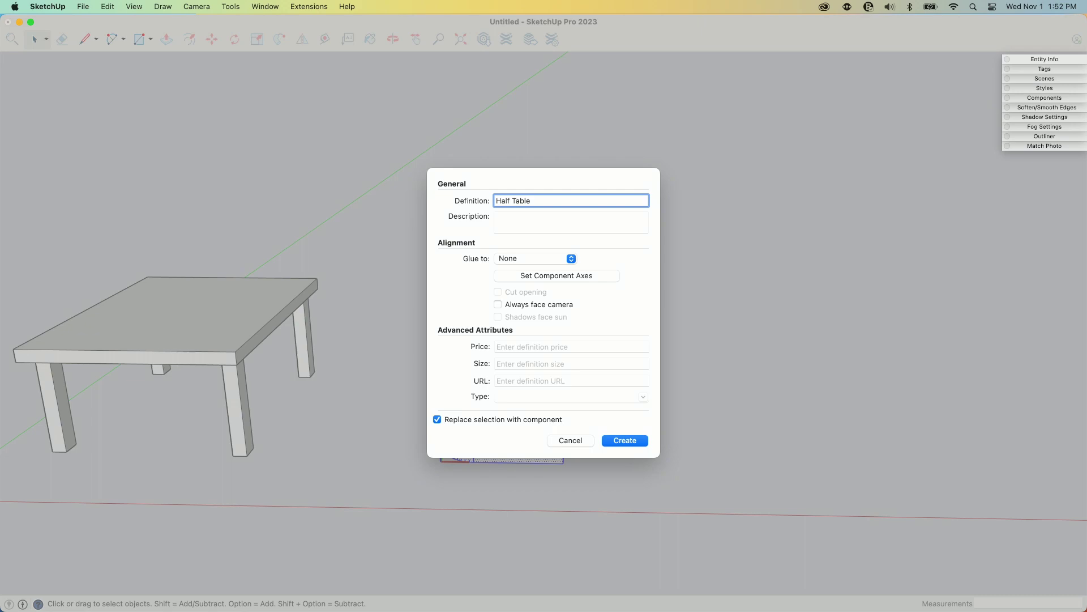
pyautogui.press('Return')
# Raise the Half Table component vertically about 2' 6 1/2" to the height of the first table's top
pyautogui.moveTo(487, 305); pyautogui.dragTo(496, 213, button='middle')
pyautogui.scroll(3, 496, 213)
pyautogui.moveTo(517, 250); pyautogui.dragTo(507, 381, button='middle')
pyautogui.scroll(-5, 515, 243)
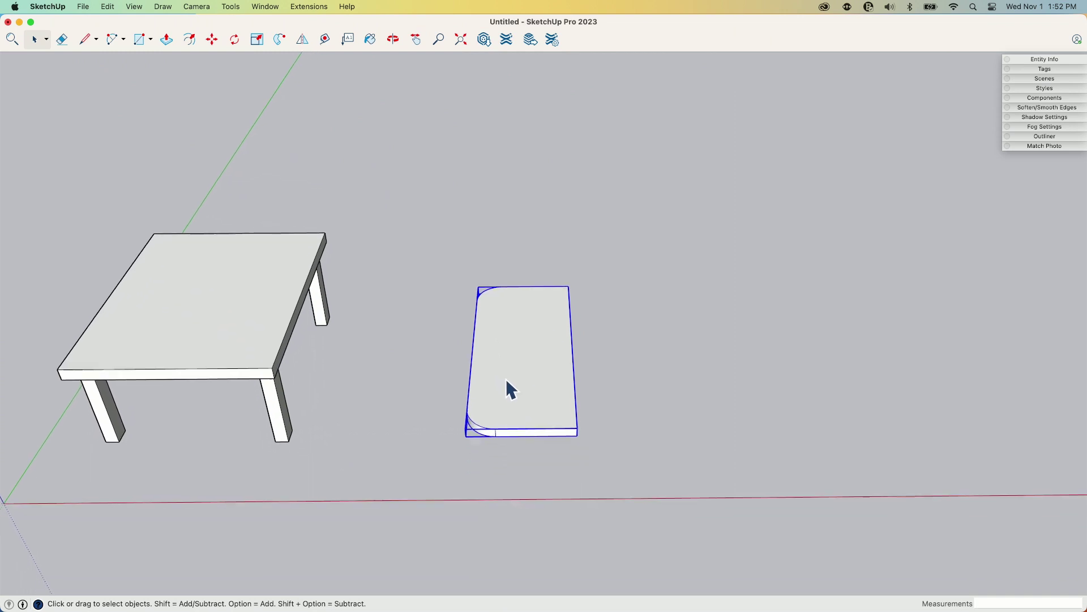
pyautogui.press('m')
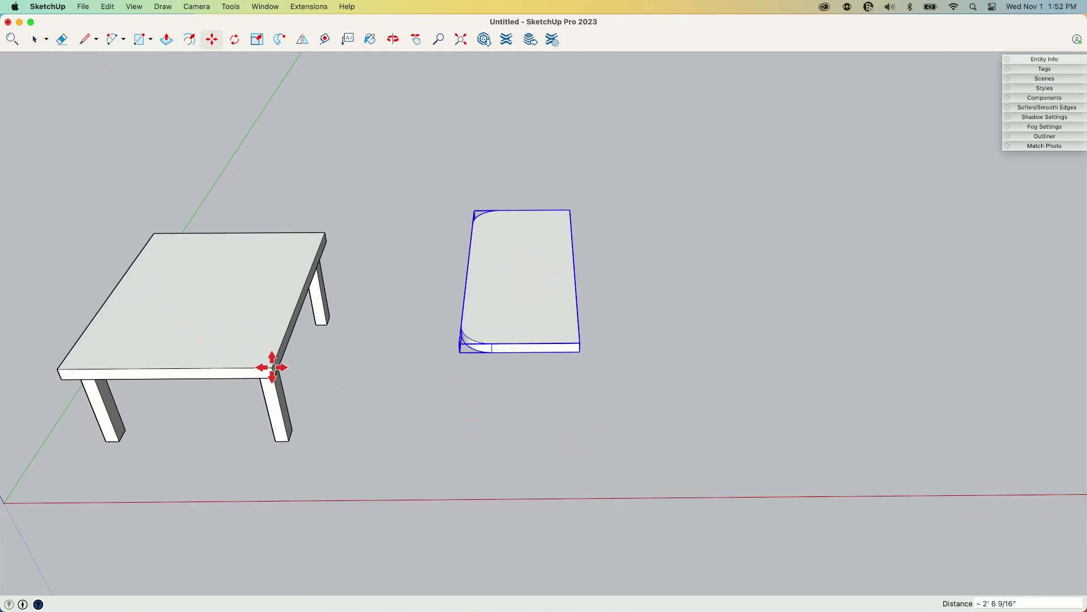
pyautogui.press('space')
# Copy the Half Table component along the red axis and place the copy flush against the original's straight long edge
pyautogui.moveTo(494, 348); pyautogui.dragTo(476, 321, button='middle')
pyautogui.press('m')
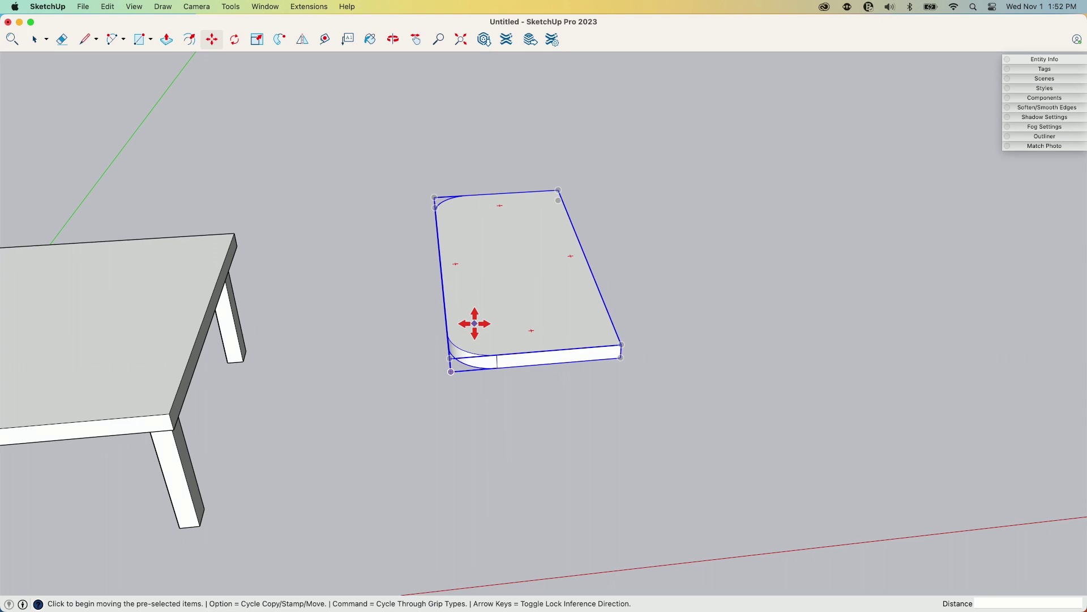
pyautogui.click(474, 324)
pyautogui.press('alt')
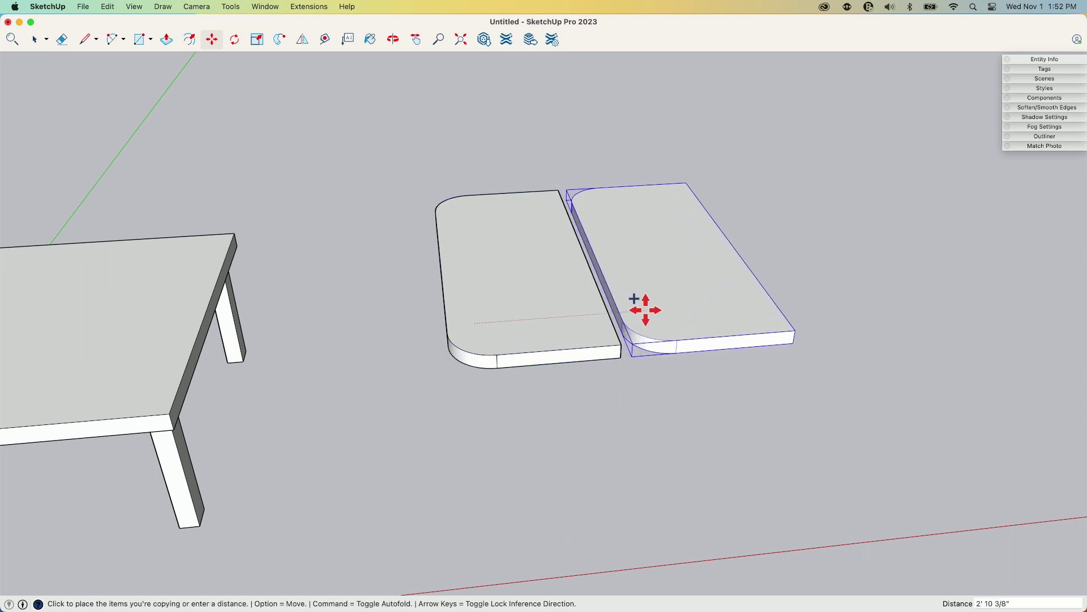
pyautogui.click(616, 307)
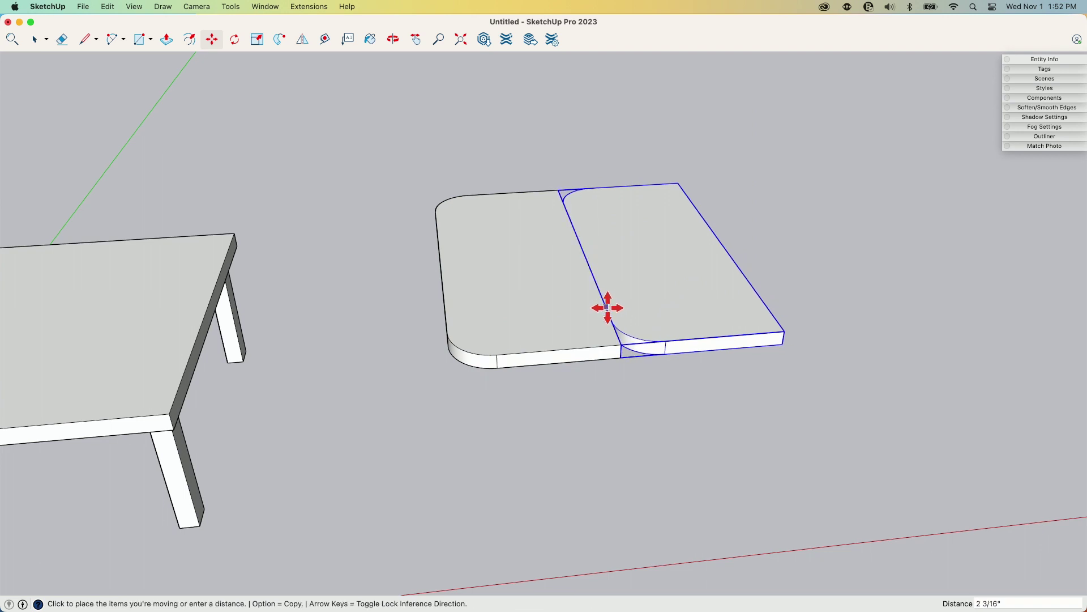
pyautogui.moveTo(400, 338); pyautogui.dragTo(598, 512, button='middle')
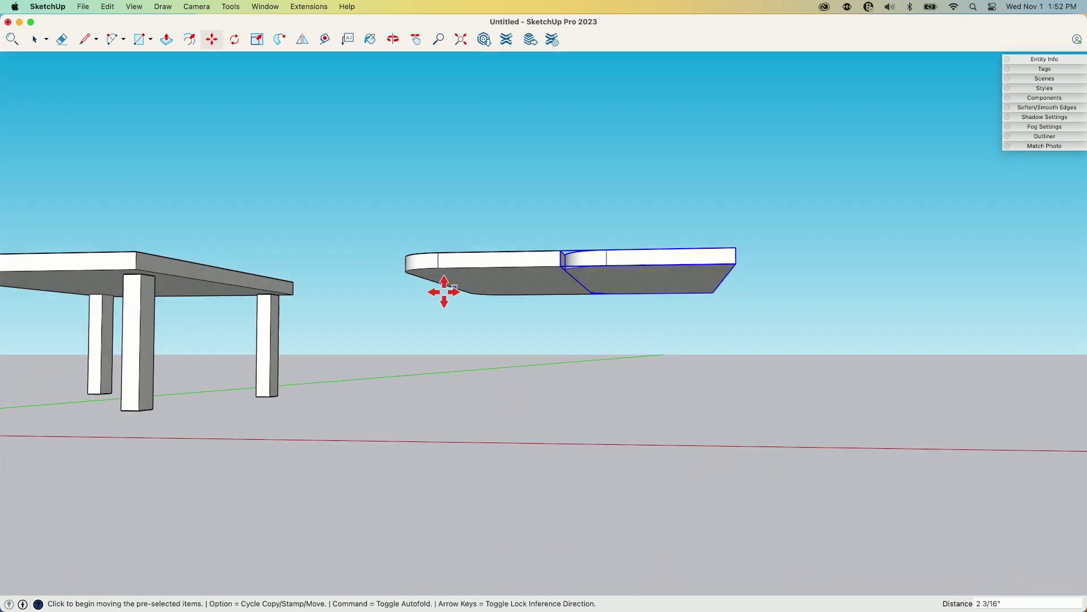
# Draw a rectangle about 3' 2 1/2" by 5' 11 7/16" on the ground beside the two Half Table components
pyautogui.moveTo(436, 267); pyautogui.dragTo(486, 189, button='middle')
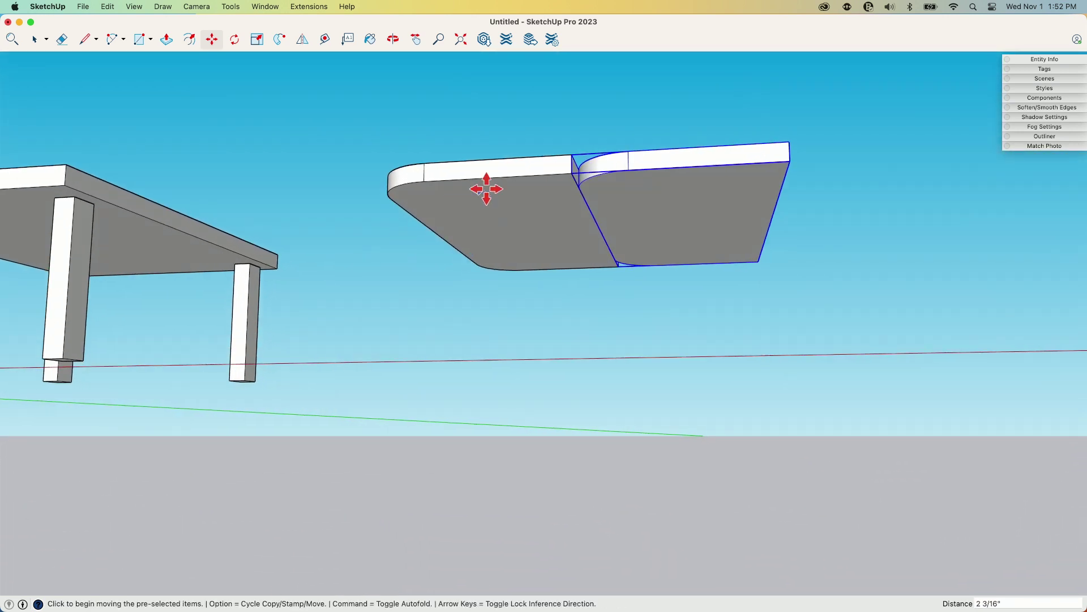
pyautogui.moveTo(676, 182); pyautogui.dragTo(498, 310, button='middle')
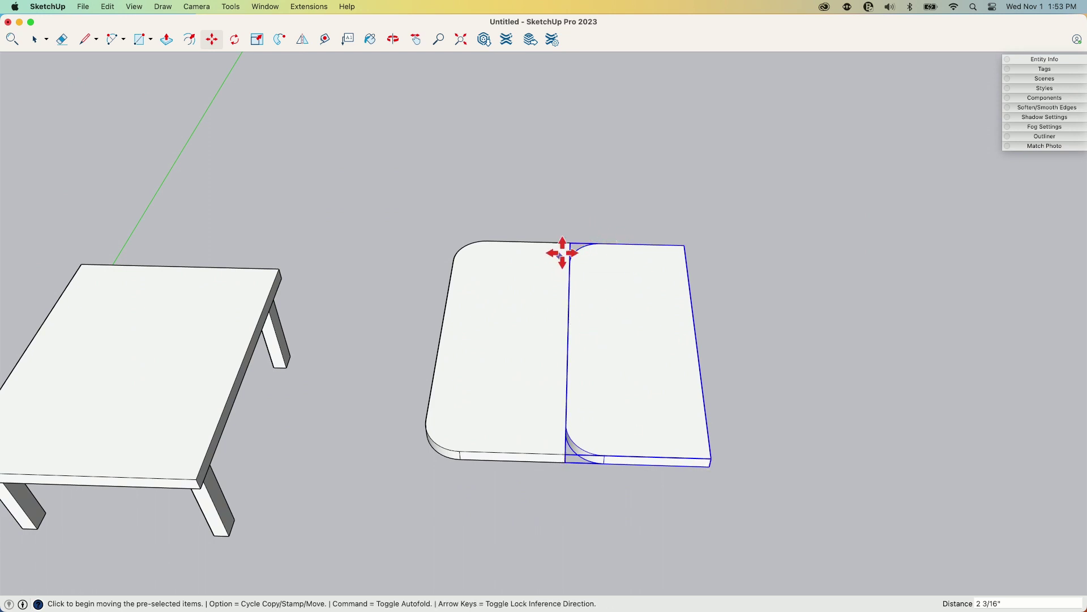
pyautogui.scroll(-5, 565, 422)
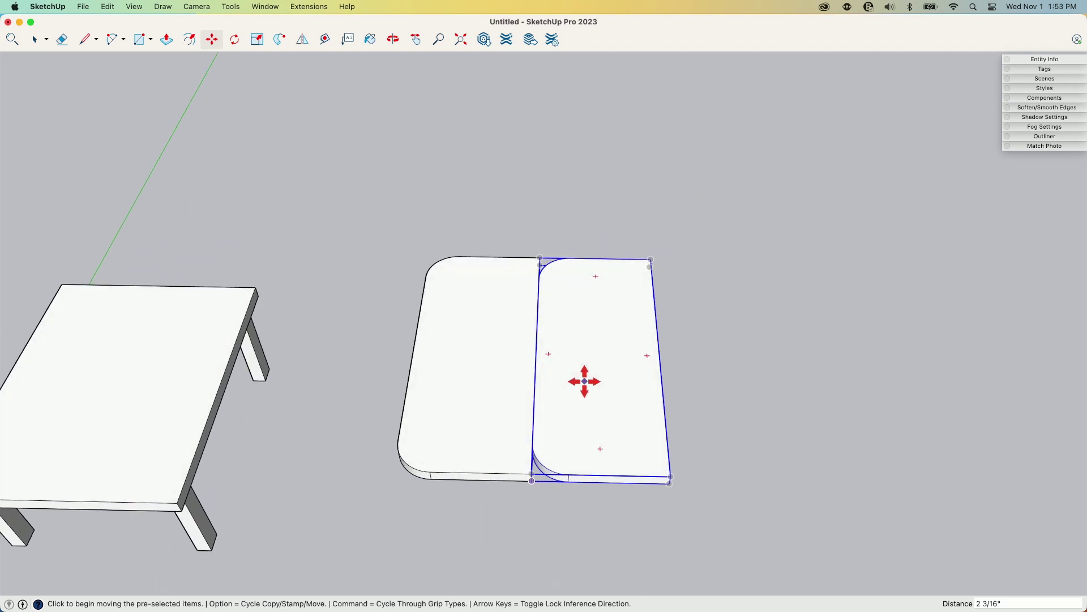
pyautogui.press('r')
pyautogui.click(530, 343)
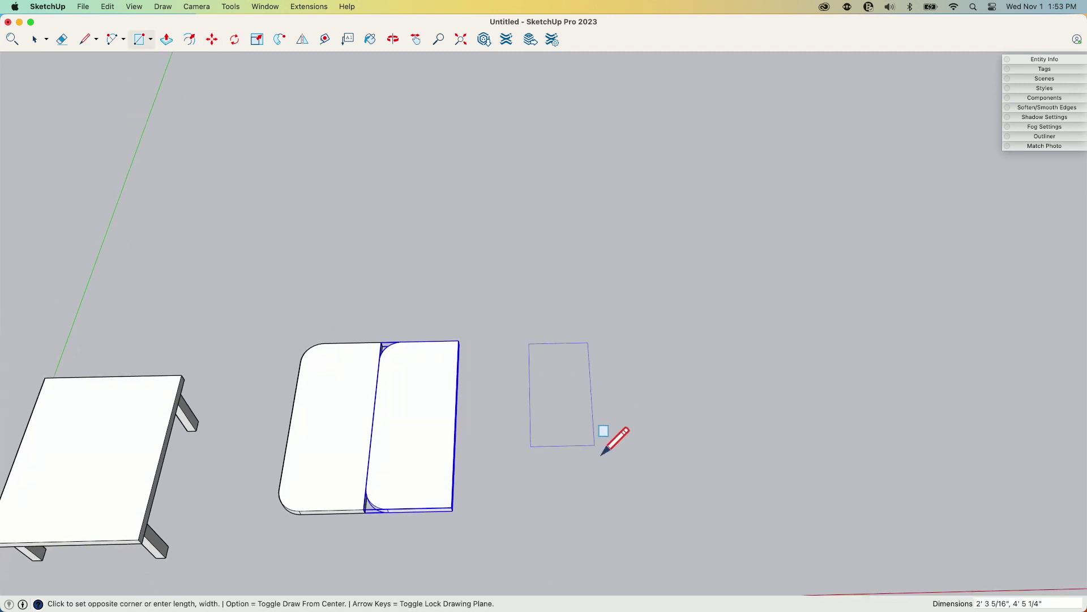
pyautogui.click(624, 484)
# Try to copy the loose rectangle along the red axis against its own long edge, and delete the test rectangle
pyautogui.press('space')
pyautogui.click(568, 435)
pyautogui.press('m')
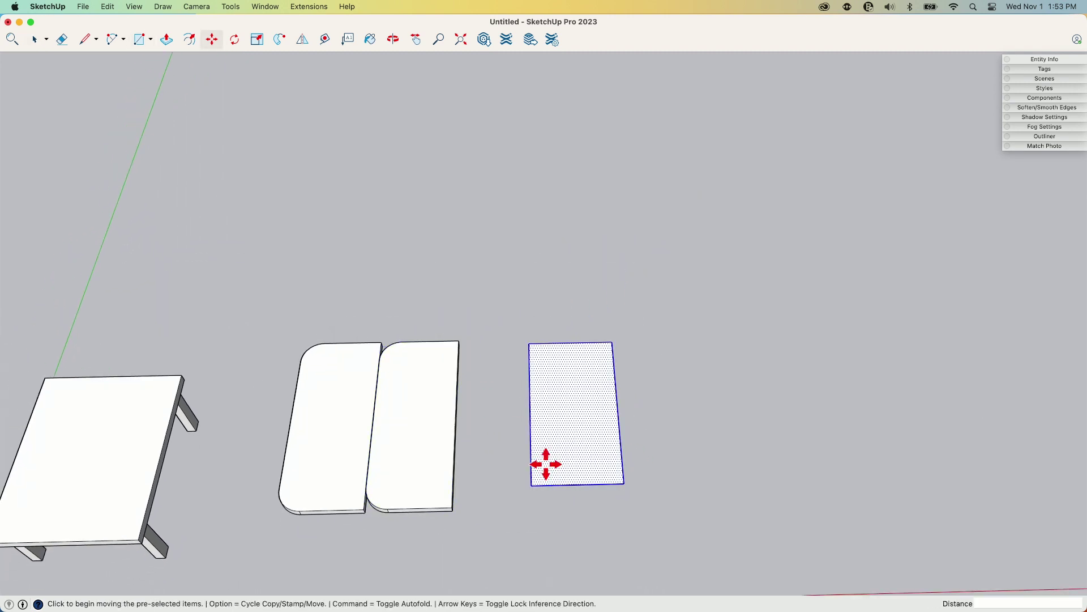
pyautogui.click(529, 485)
pyautogui.press('alt')
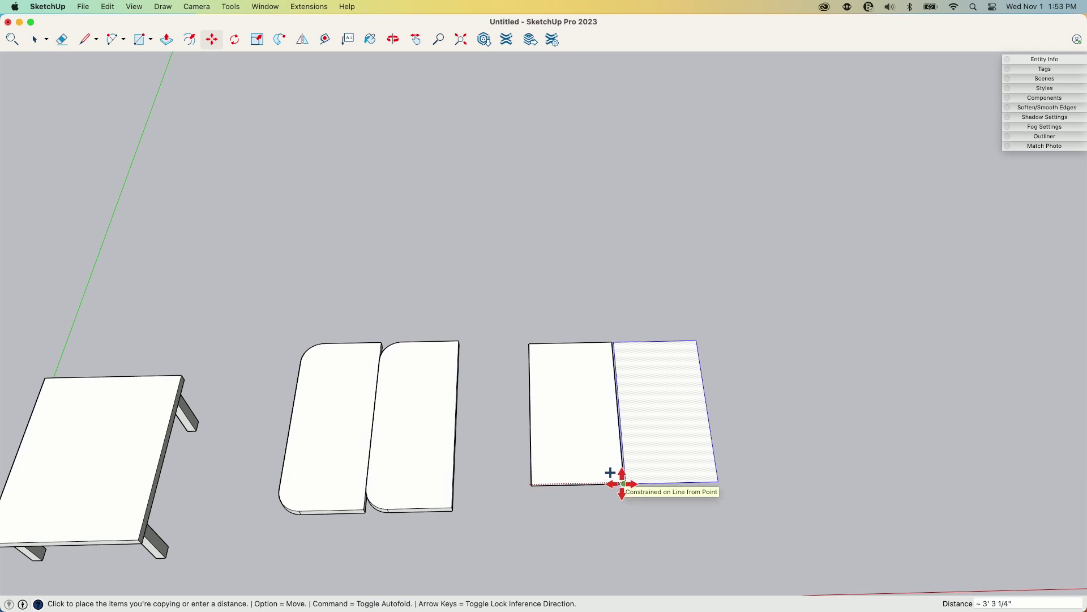
pyautogui.press('space')
pyautogui.moveTo(623, 483); pyautogui.dragTo(495, 419, button='middle')
pyautogui.press('Delete')
# Delete the Half Table copy that sits farther from the first table
pyautogui.moveTo(658, 426); pyautogui.dragTo(525, 304, button='middle')
pyautogui.click(527, 304)
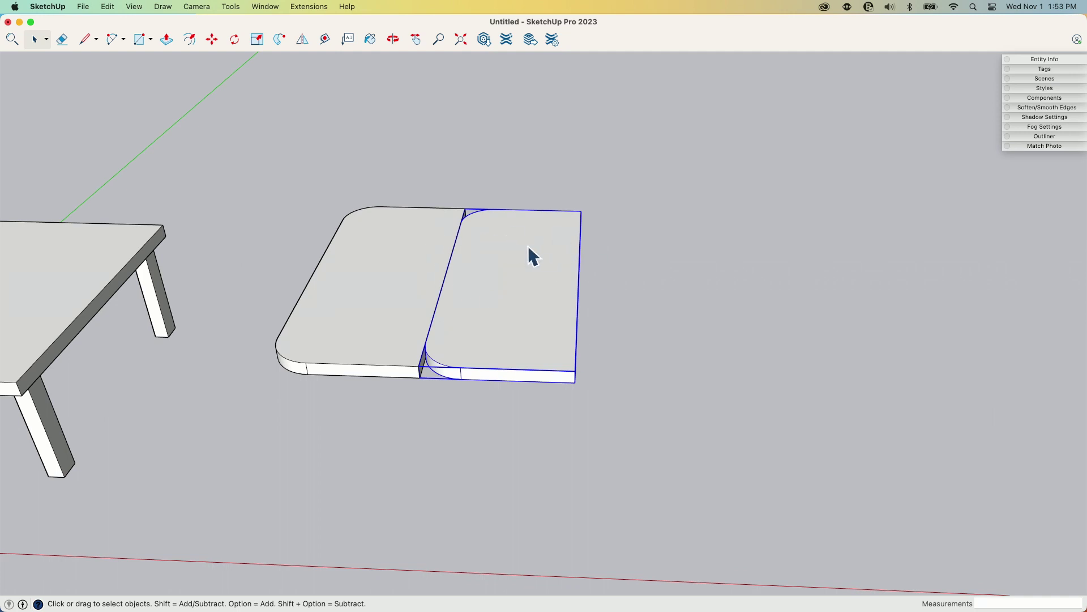
pyautogui.moveTo(528, 248); pyautogui.dragTo(583, 264, button='middle')
pyautogui.press('Delete')
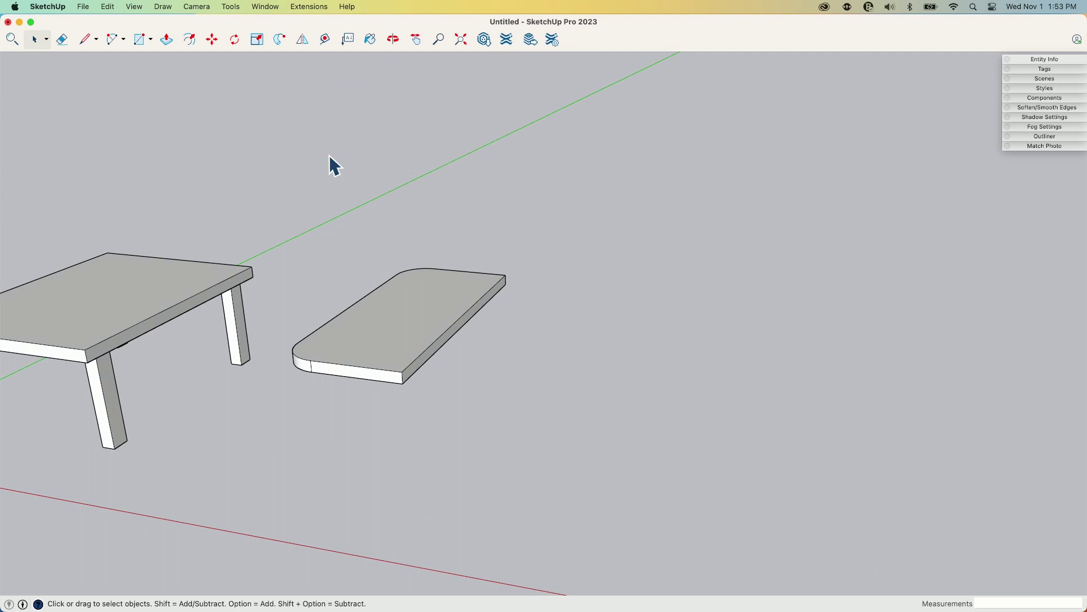
# Use Flip in copy mode to mirror the Half Table along the red axis, joining both halves at their straight long edges
pyautogui.click(407, 328)
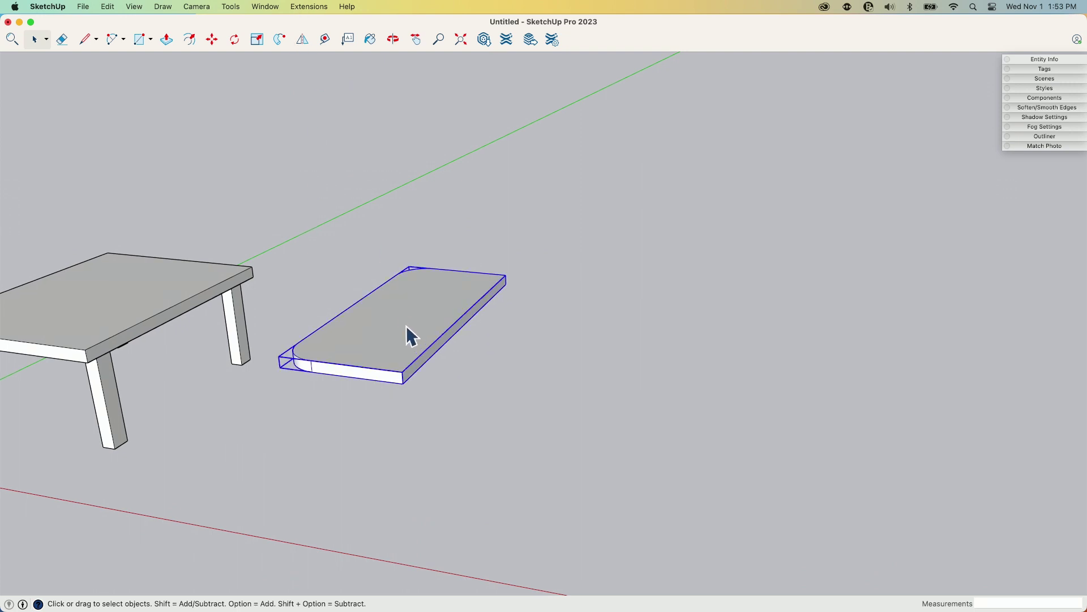
pyautogui.click(304, 41)
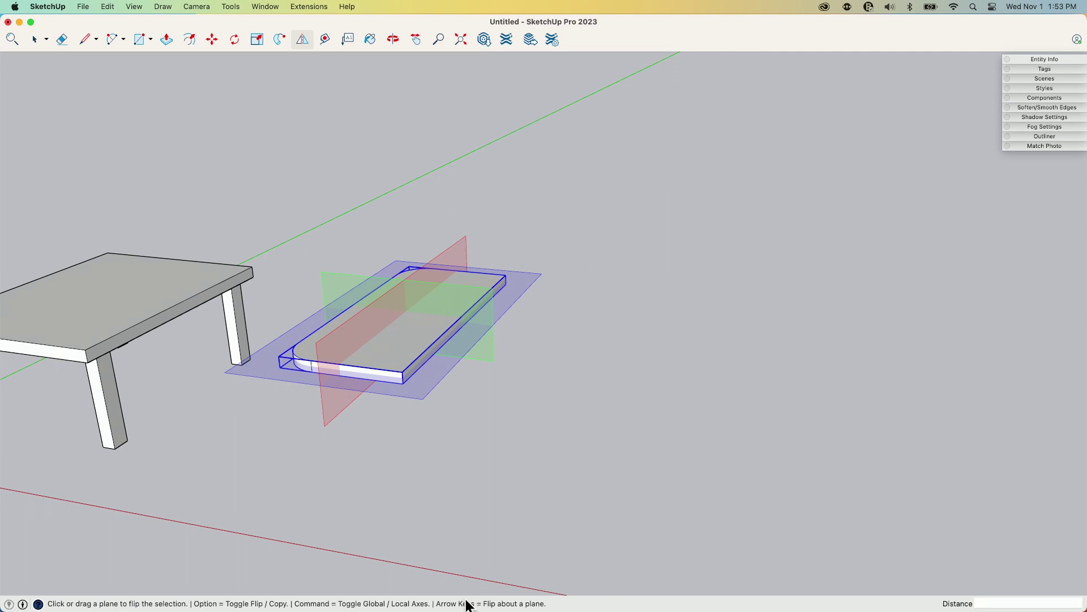
pyautogui.press('alt')
pyautogui.moveTo(350, 343); pyautogui.dragTo(409, 388)
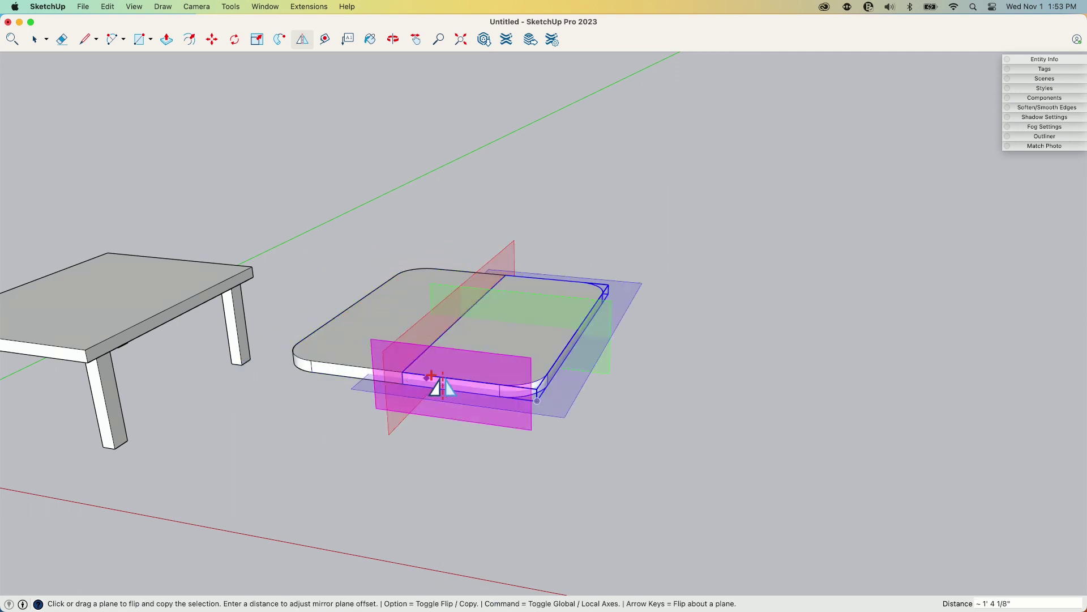
pyautogui.press('space')
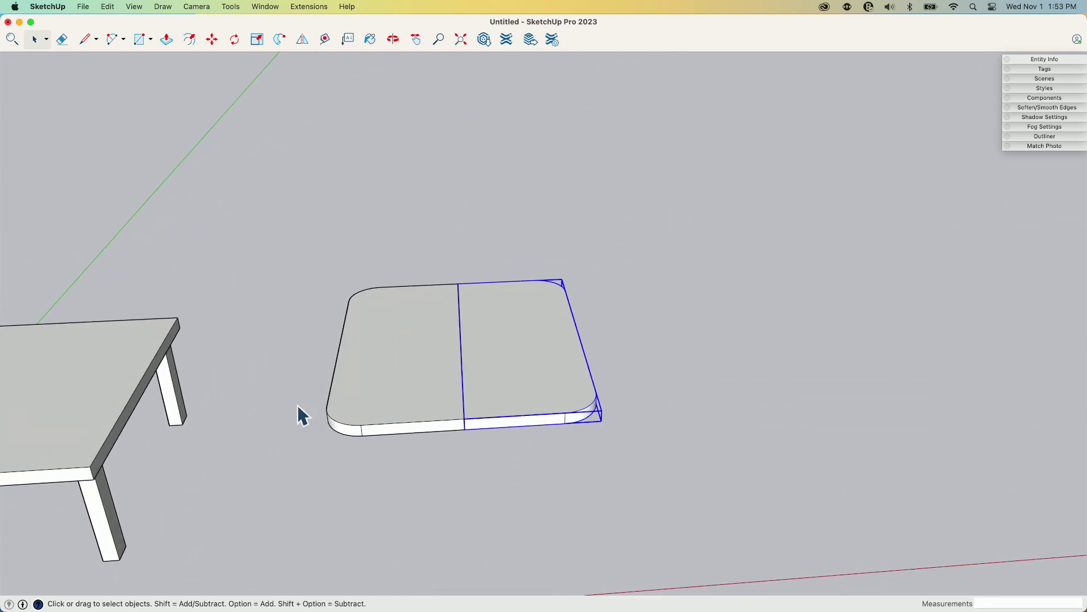
# Open the original Half Table for editing and draw a circle of about 3 3/16" radius on its underside, centred on the rounded corner's arc centre
pyautogui.moveTo(775, 418); pyautogui.dragTo(323, 144, button='middle')
pyautogui.click(321, 142)
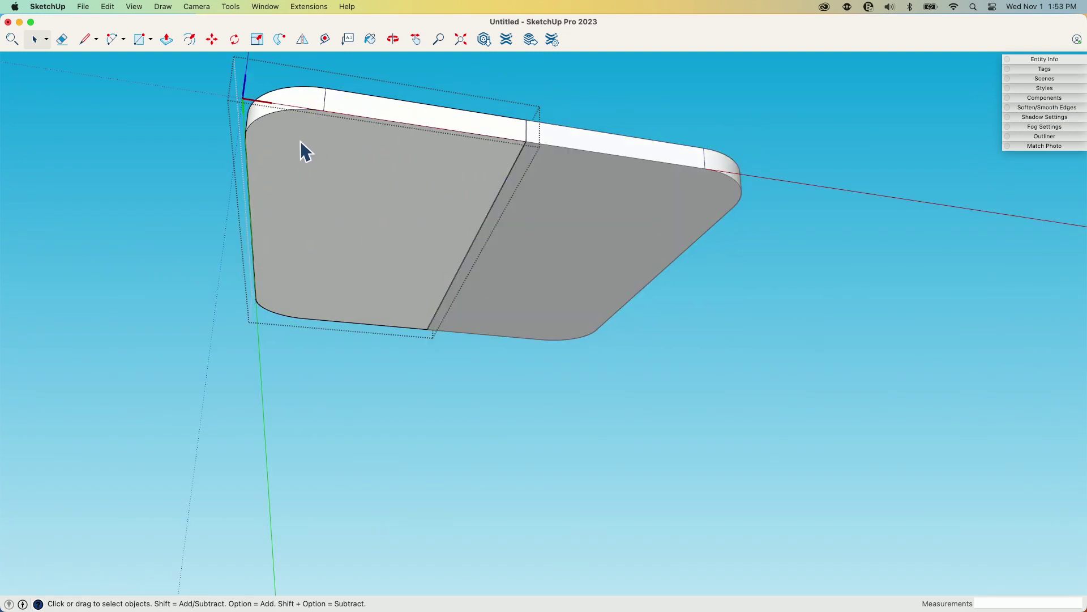
pyautogui.press('c')
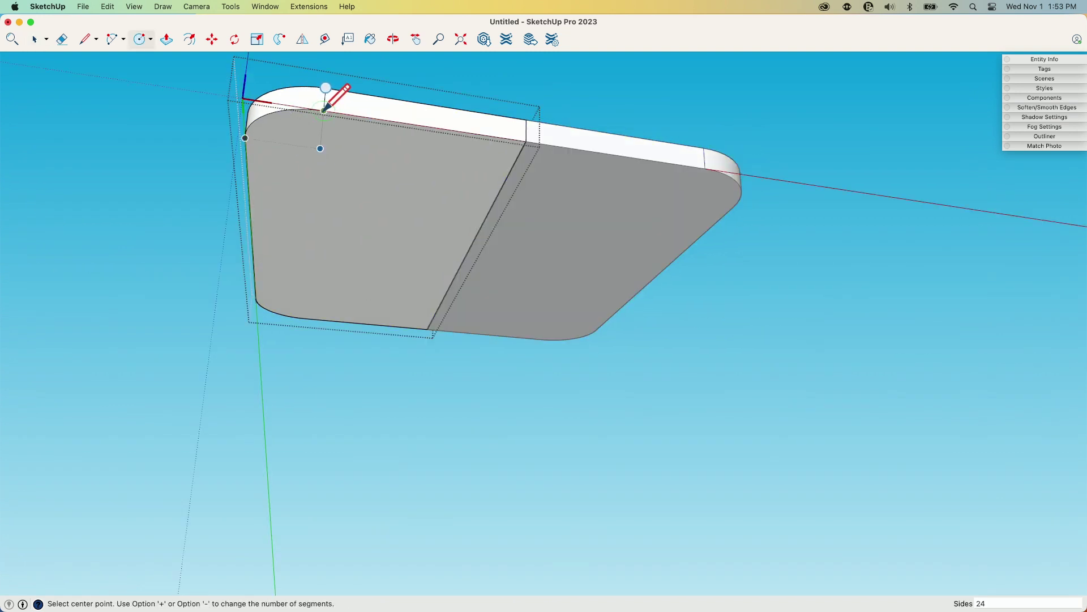
pyautogui.click(320, 149)
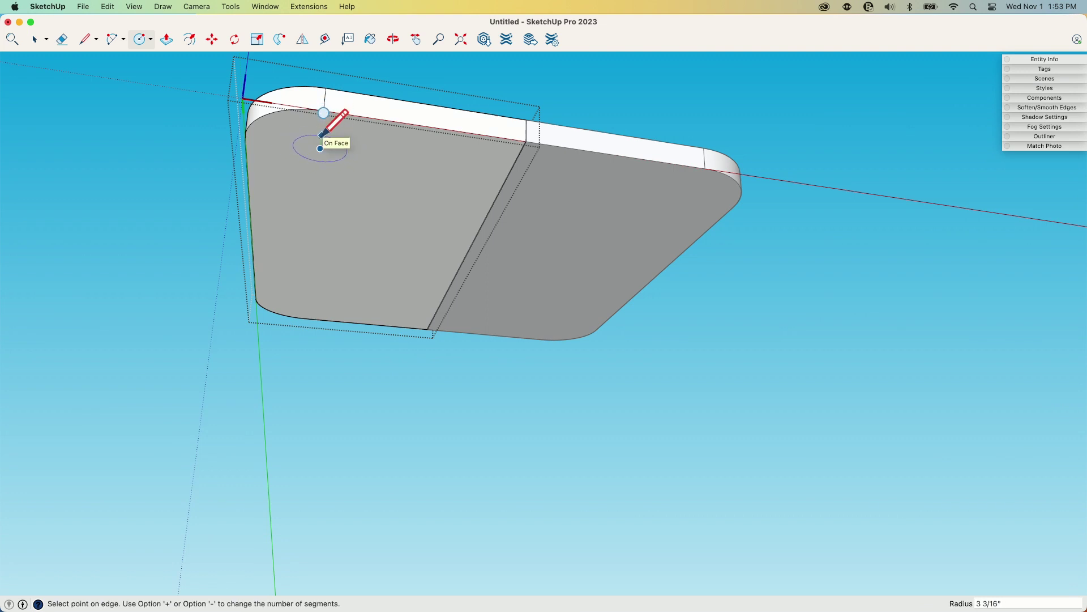
pyautogui.click(322, 135)
# Extrude the circle downward into a cylindrical leg that ends level with the feet of the first table
pyautogui.press('p')
pyautogui.click(314, 158)
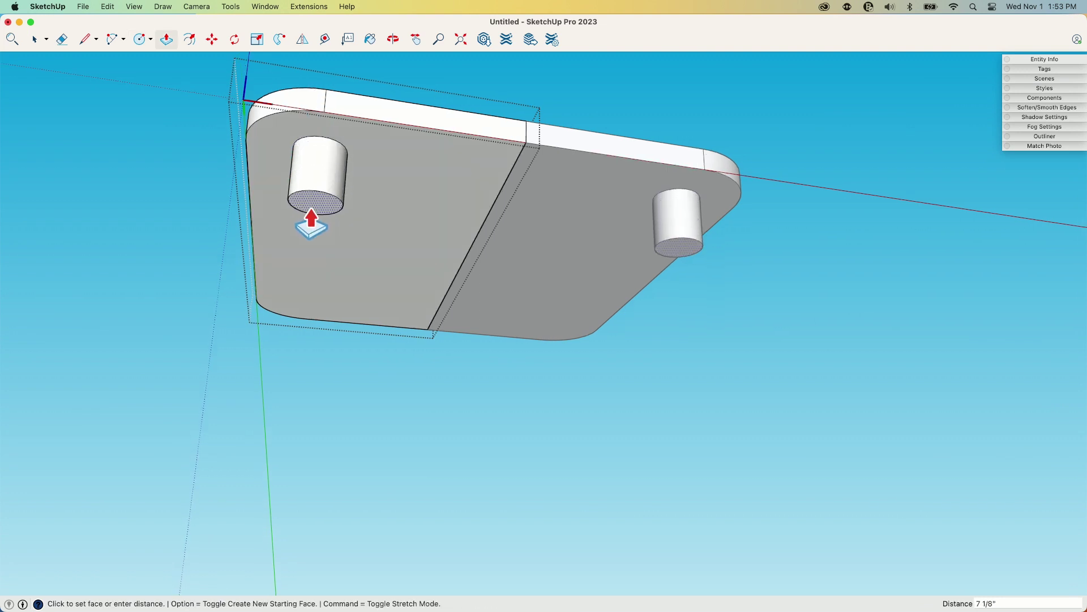
pyautogui.moveTo(311, 210); pyautogui.dragTo(311, 214, button='middle')
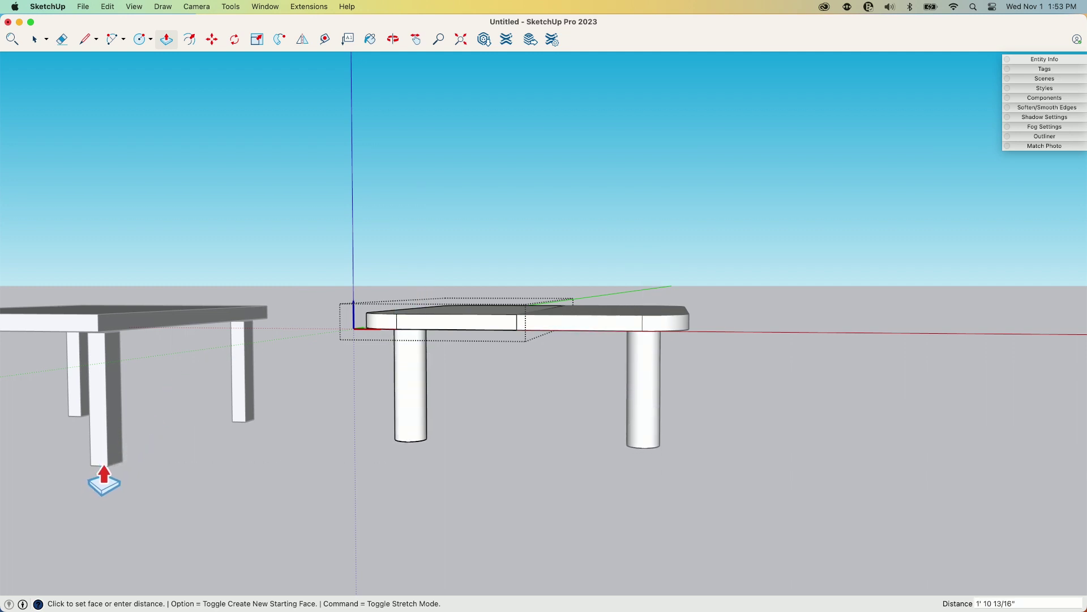
pyautogui.click(109, 467)
# Copy the cylindrical leg 4' 9" along the green axis to the component's other rounded corner and leave component editing
pyautogui.moveTo(713, 396); pyautogui.dragTo(643, 244, button='middle')
pyautogui.press('space')
pyautogui.moveTo(390, 391); pyautogui.dragTo(353, 439)
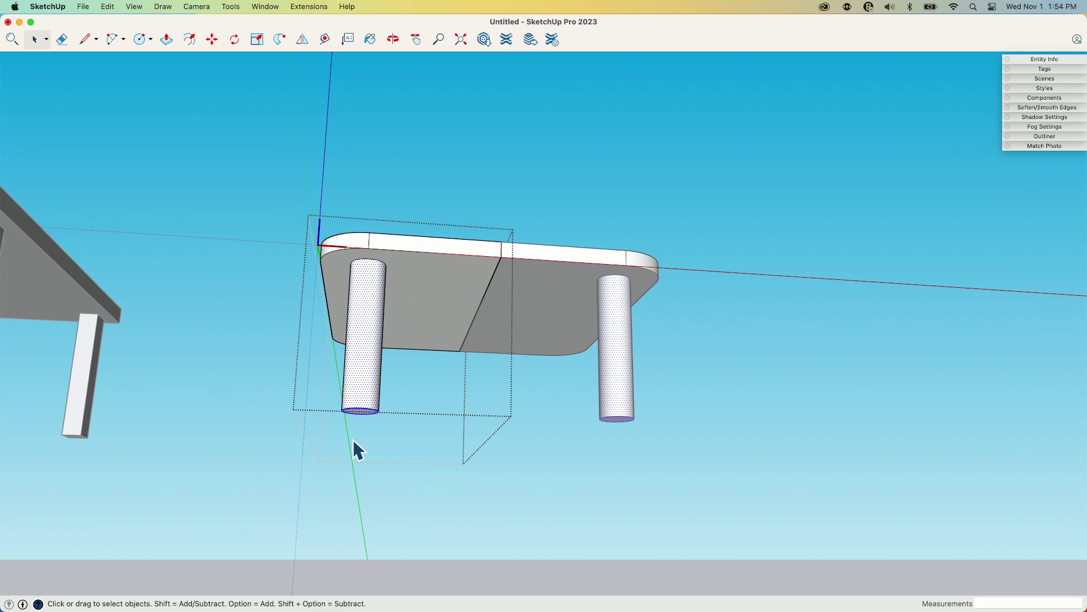
pyautogui.moveTo(374, 295); pyautogui.dragTo(419, 278, button='middle')
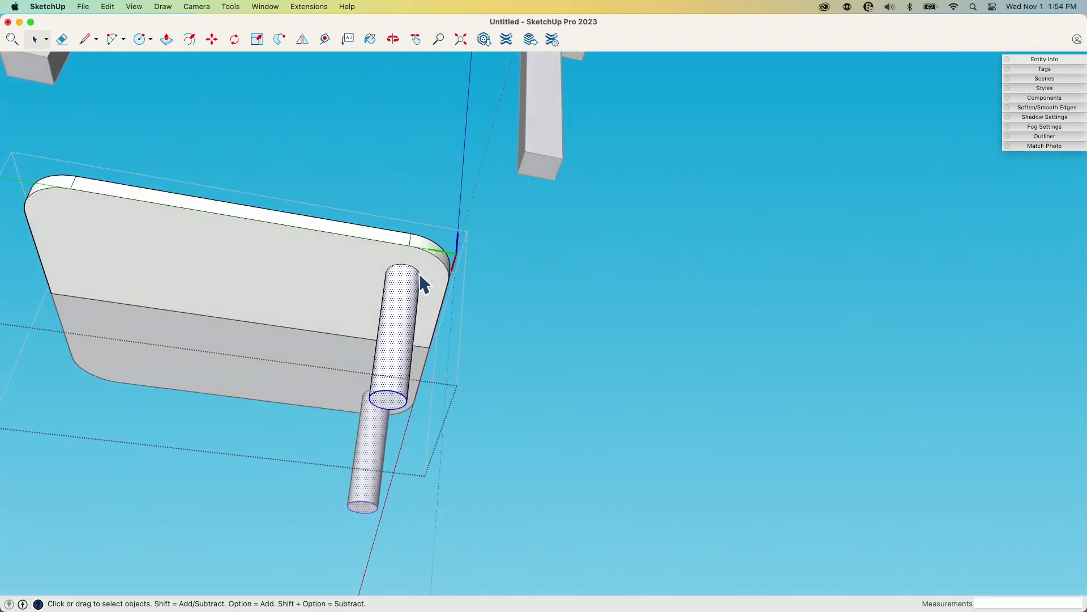
pyautogui.press('m')
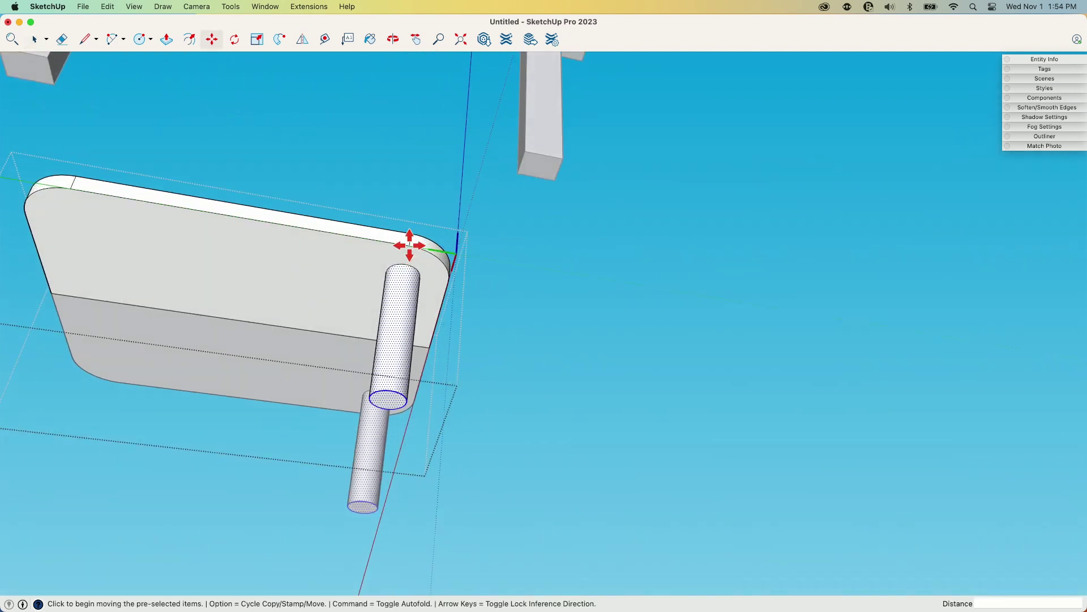
pyautogui.click(410, 244)
pyautogui.press('alt')
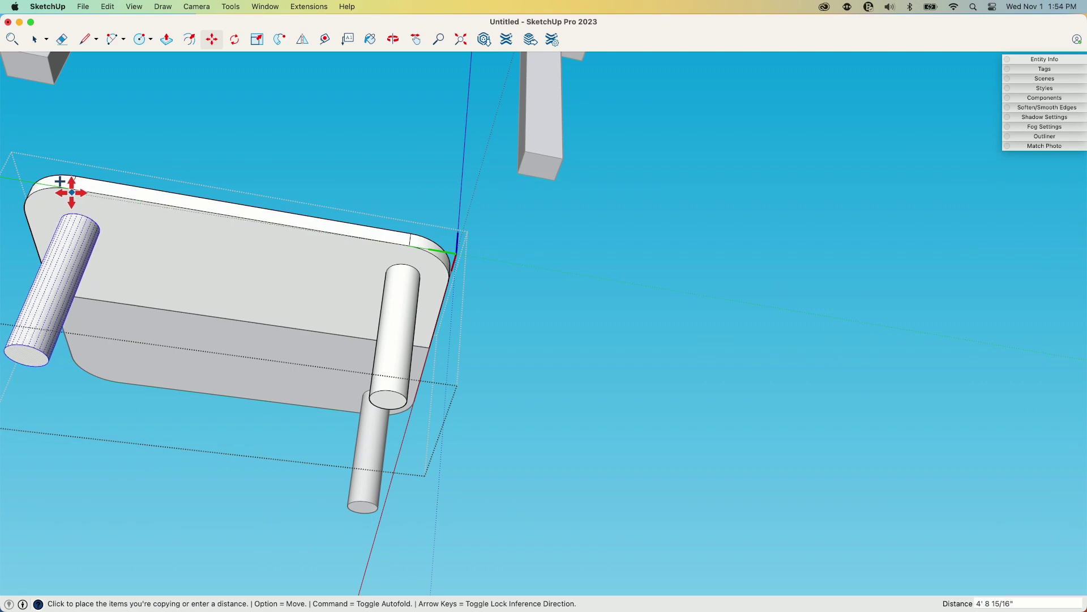
pyautogui.click(73, 189)
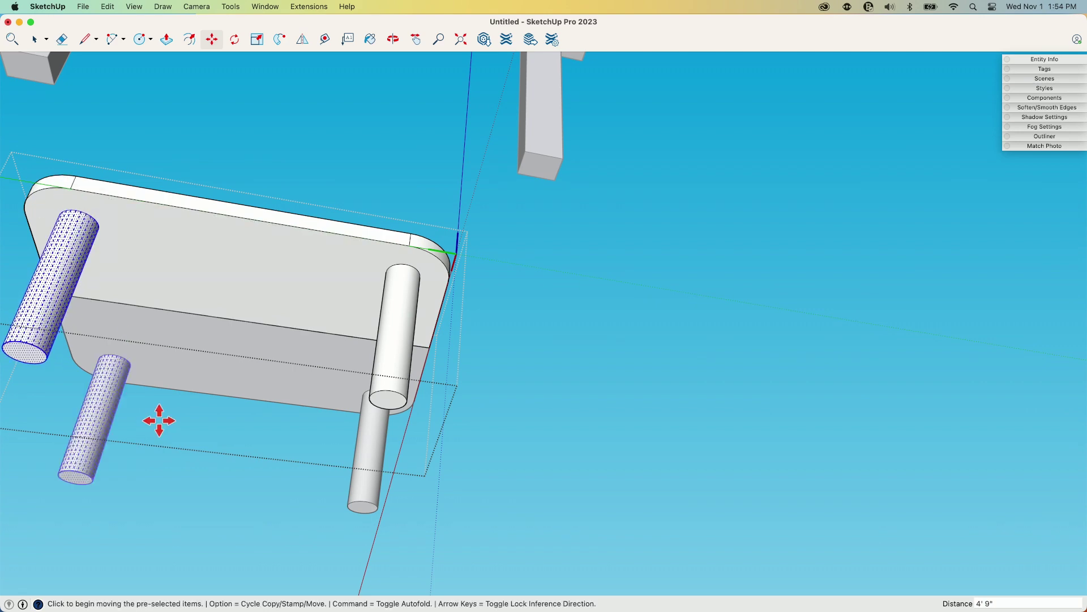
pyautogui.press('space')
pyautogui.moveTo(560, 359); pyautogui.dragTo(426, 429, button='middle')
pyautogui.click(592, 406)
# Examine the mirrored rounded table from several angles beside the first table, and review the commands available for its mirrored half
pyautogui.scroll(-6, 273, 485)
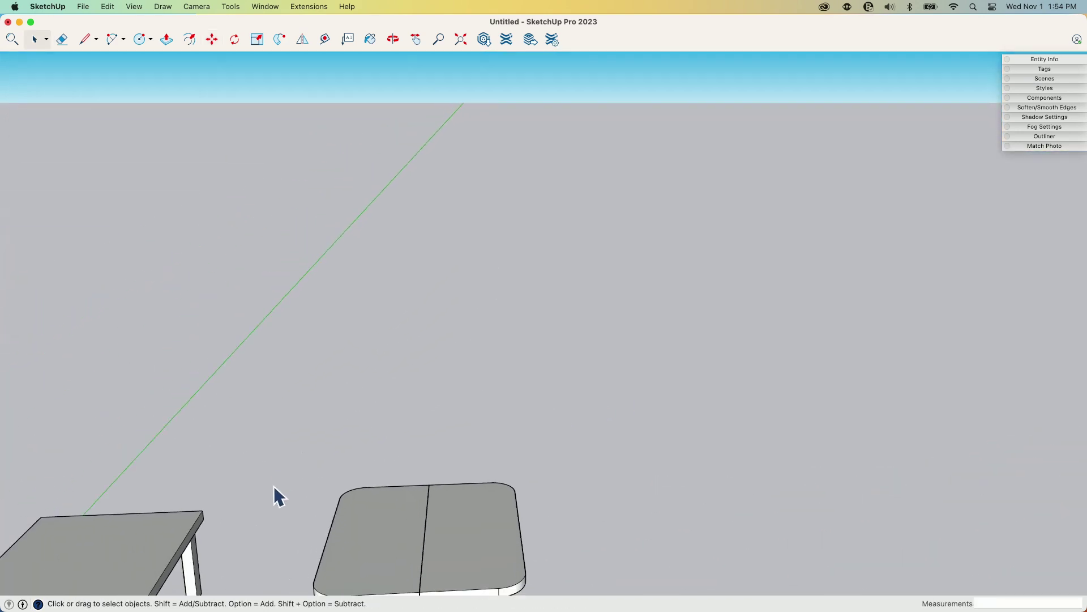
pyautogui.moveTo(470, 509); pyautogui.dragTo(439, 368, button='middle')
pyautogui.scroll(6, 436, 275)
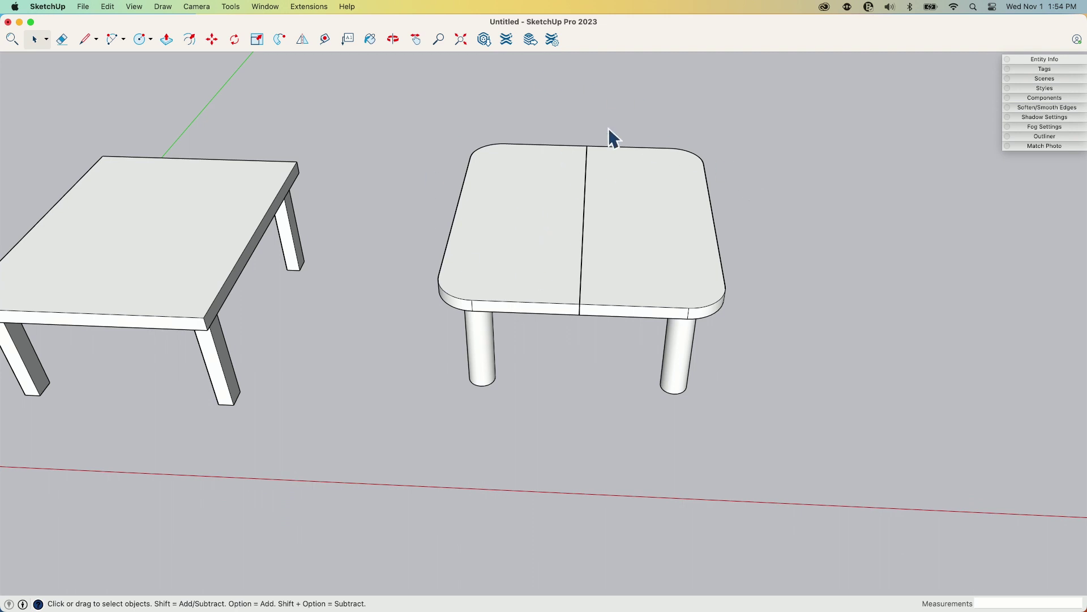
pyautogui.moveTo(610, 129); pyautogui.dragTo(368, 175, button='middle')
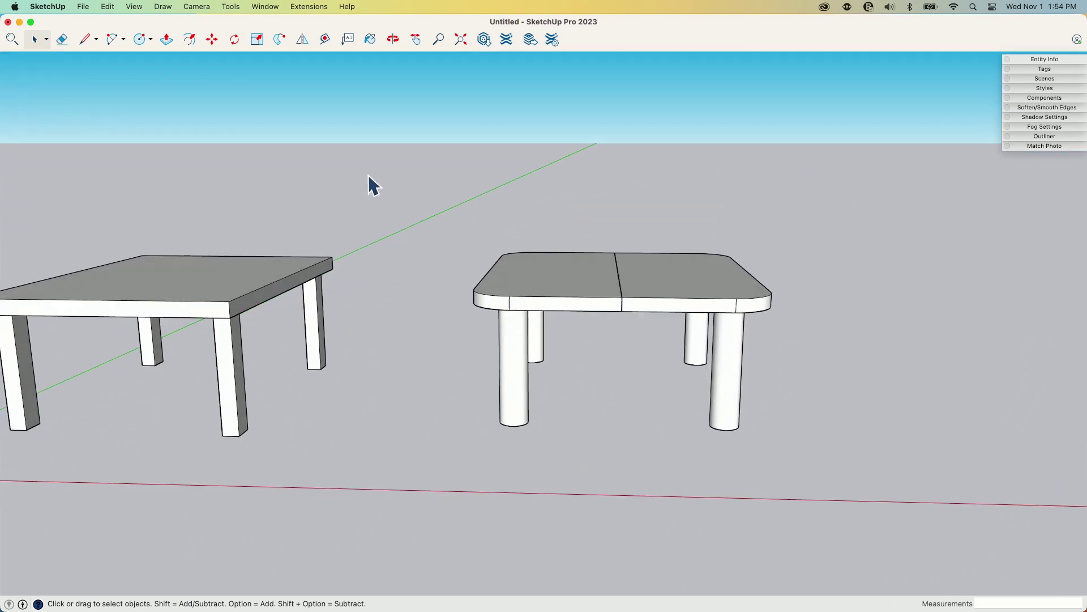
pyautogui.moveTo(490, 205); pyautogui.dragTo(539, 356, button='middle')
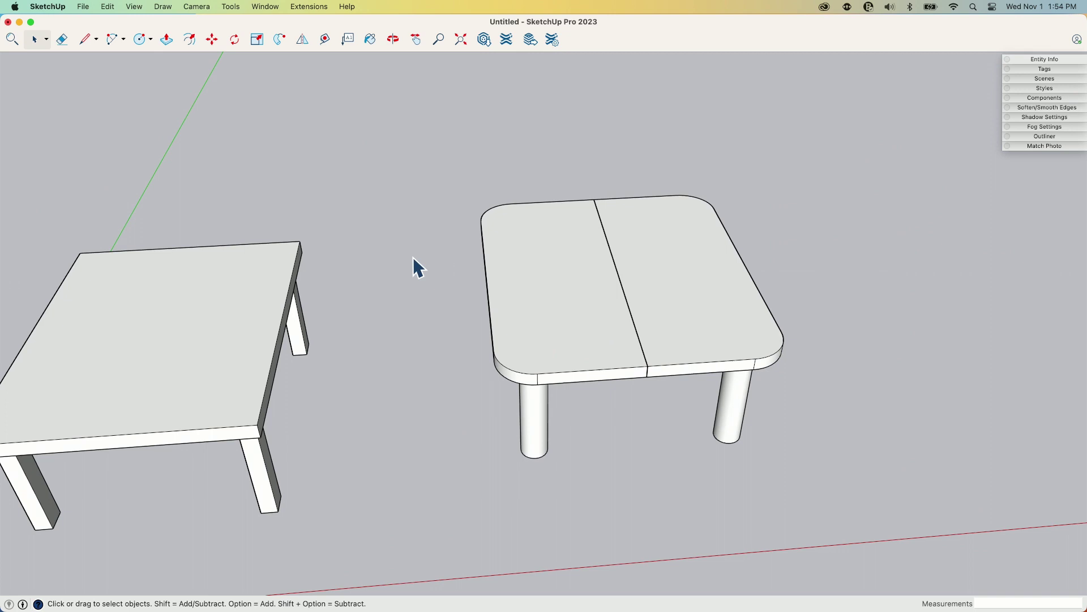
pyautogui.moveTo(690, 301); pyautogui.dragTo(529, 354, button='middle')
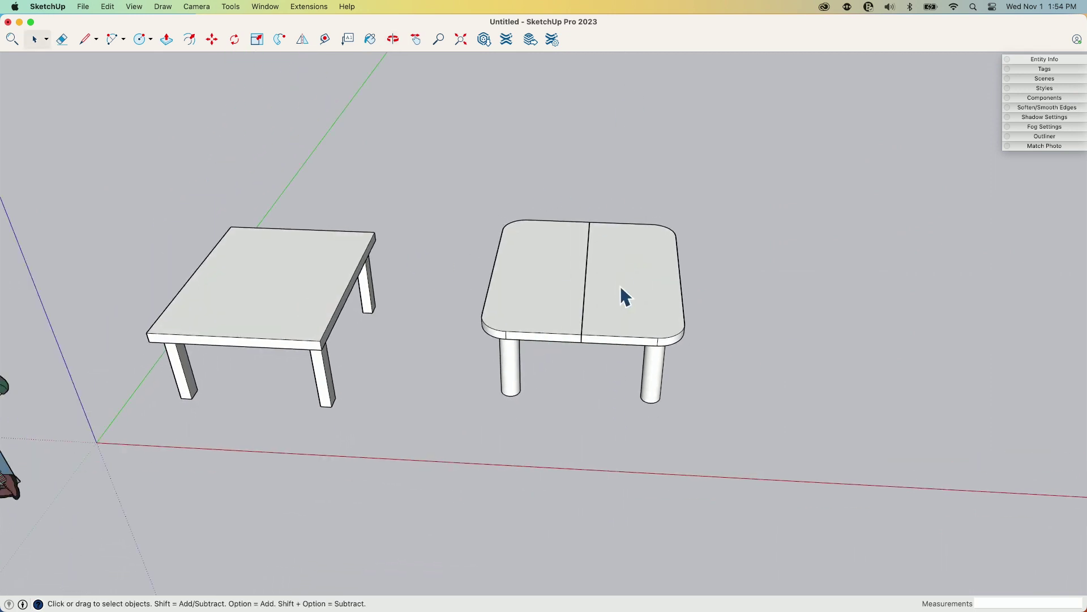
pyautogui.moveTo(631, 330); pyautogui.dragTo(609, 260, button='middle')
pyautogui.moveTo(565, 215); pyautogui.dragTo(623, 259, button='middle')
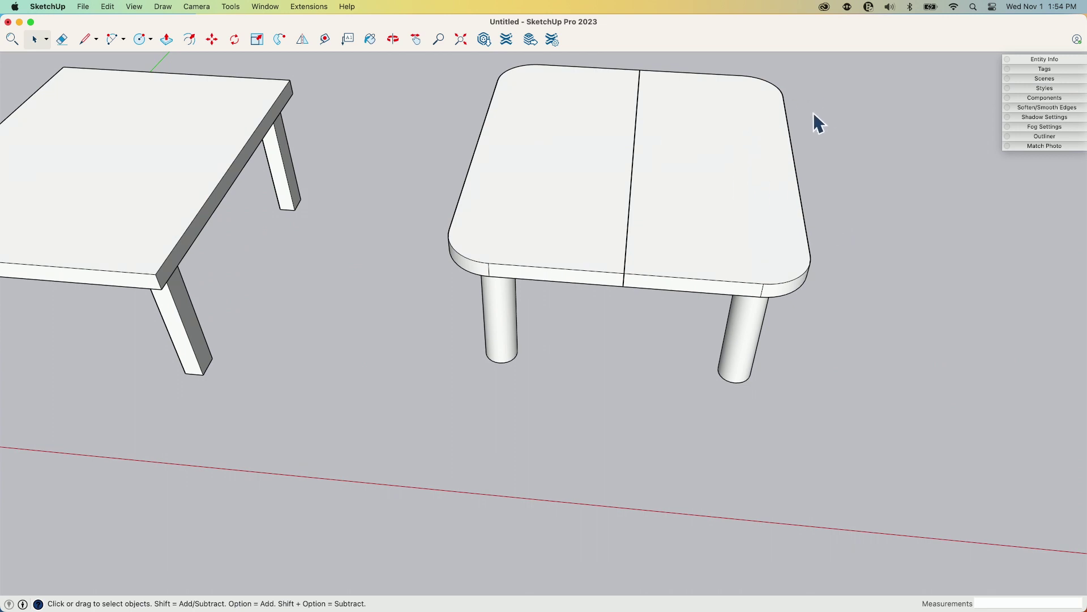
pyautogui.moveTo(877, 171); pyautogui.dragTo(633, 201, button='middle')
pyautogui.scroll(-2, 615, 208)
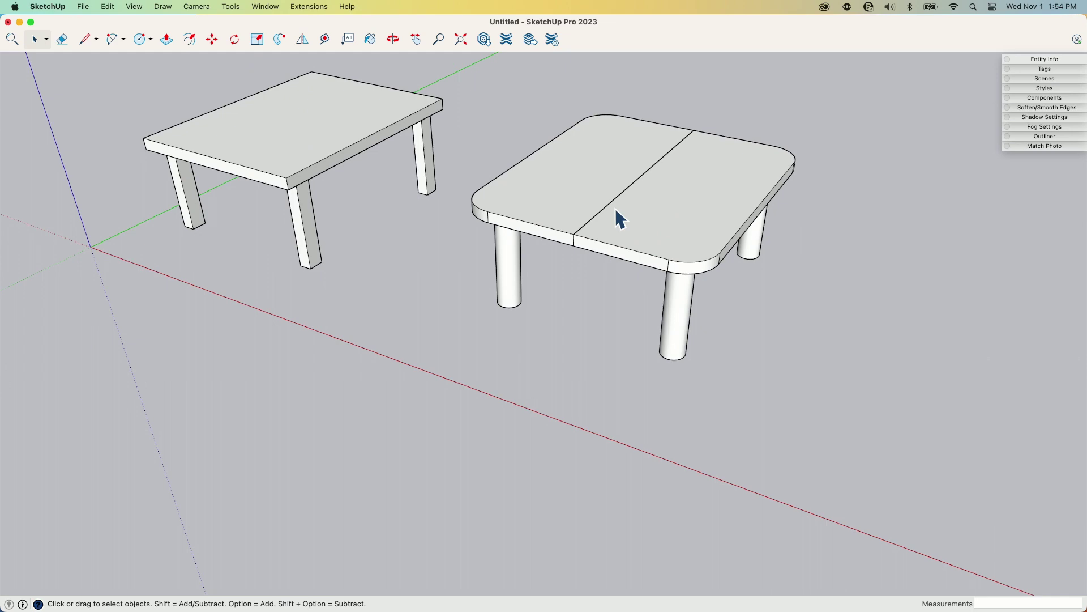
pyautogui.scroll(-2, 576, 202)
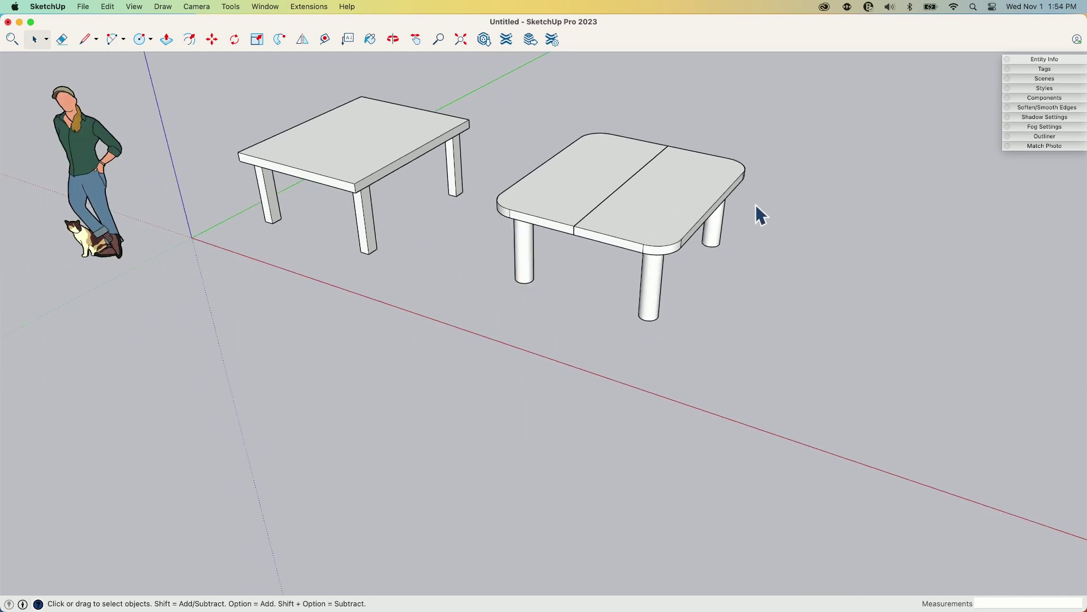
pyautogui.moveTo(507, 160); pyautogui.dragTo(700, 334, button='middle')
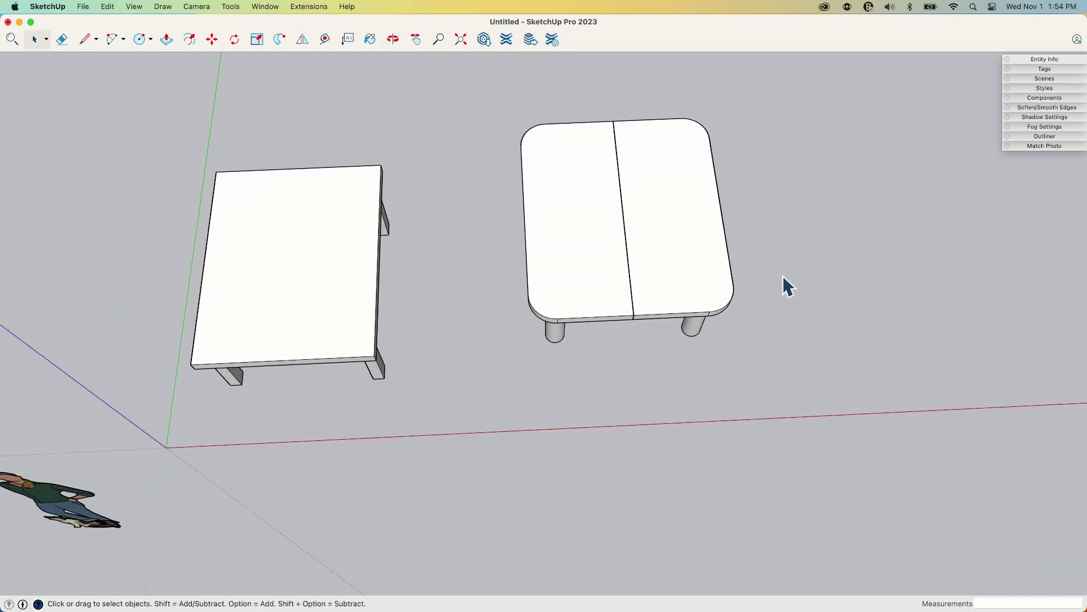
pyautogui.moveTo(789, 288); pyautogui.dragTo(684, 151, button='middle')
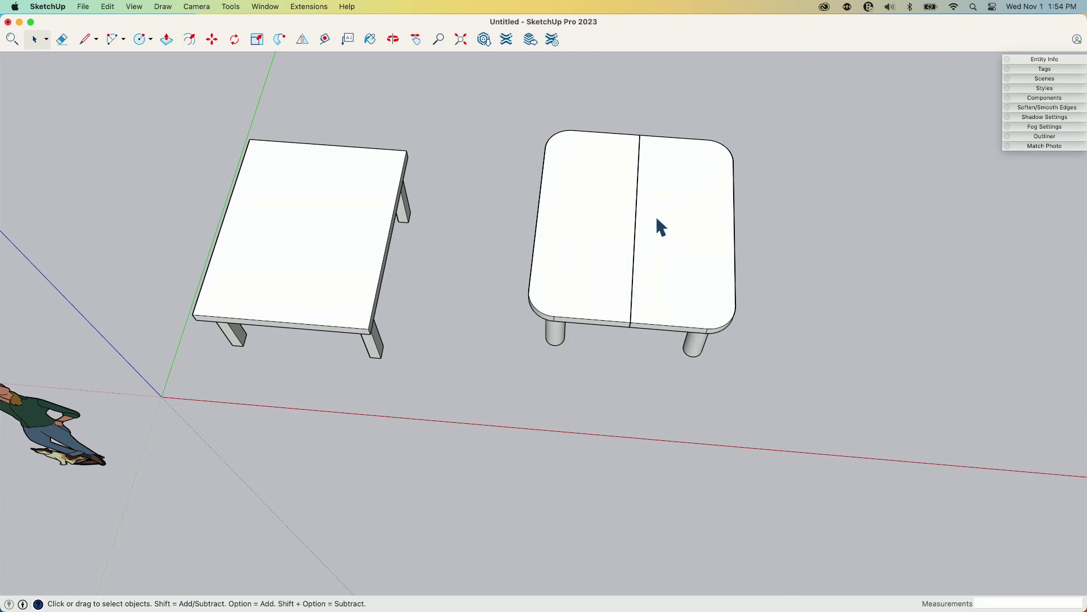
pyautogui.rightClick(701, 232)
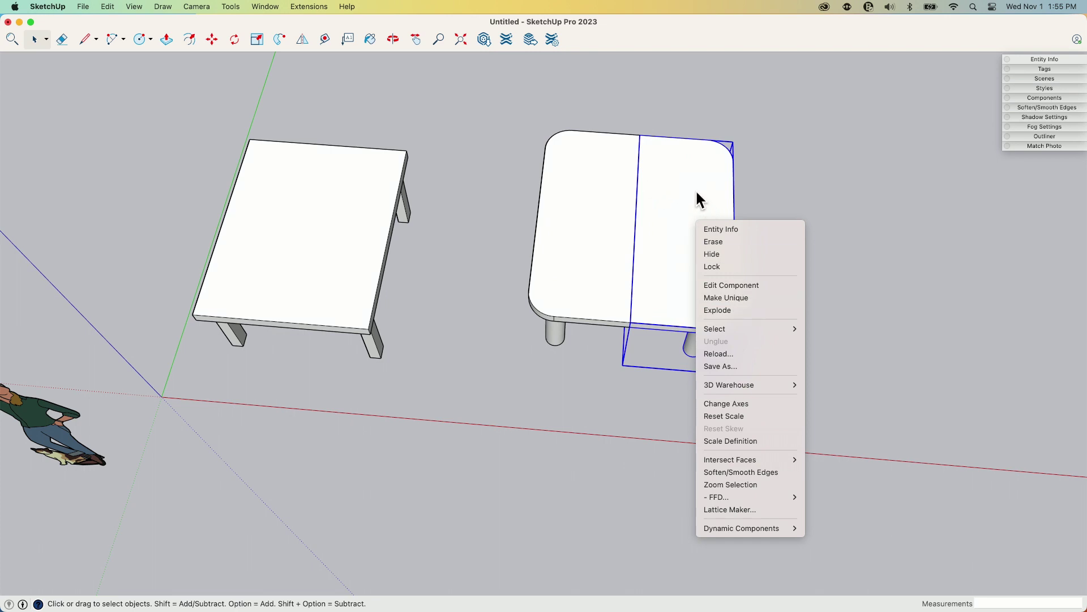
pyautogui.click(850, 342)
# Draw a rectangle about 2' 6 7/8" by 4' 1 15/16" on the ground beside the rounded table
pyautogui.moveTo(816, 376); pyautogui.dragTo(547, 293, button='middle')
pyautogui.scroll(3, 590, 315)
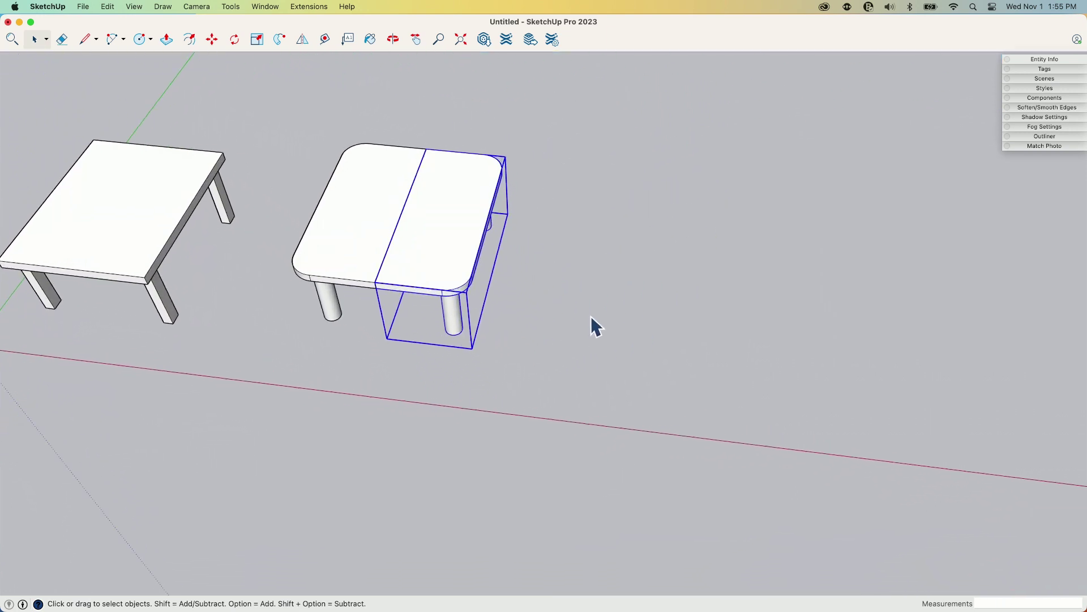
pyautogui.press('r')
pyautogui.click(613, 351)
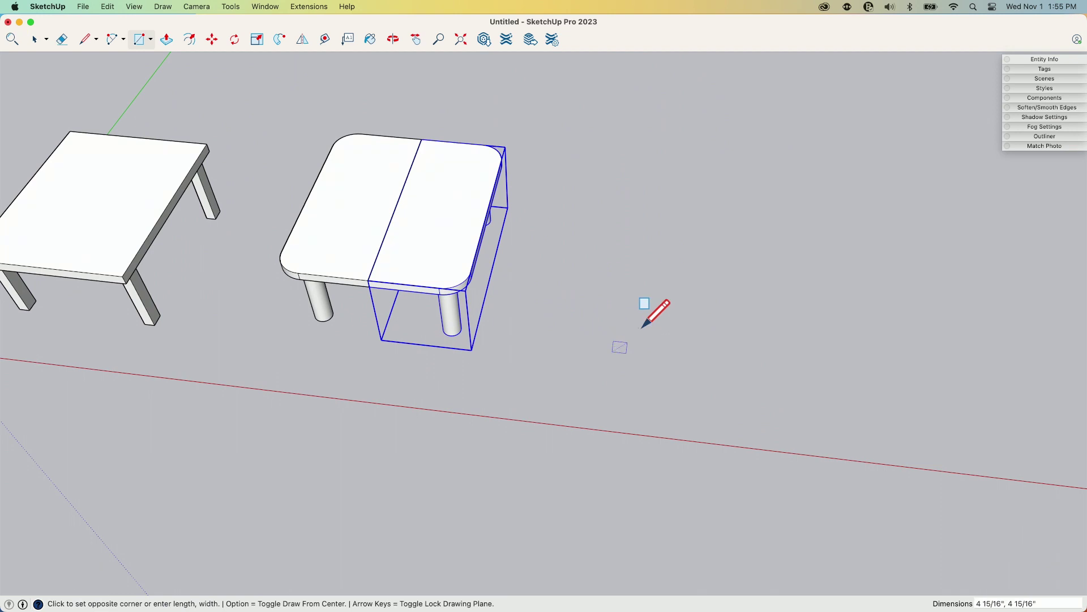
pyautogui.click(704, 262)
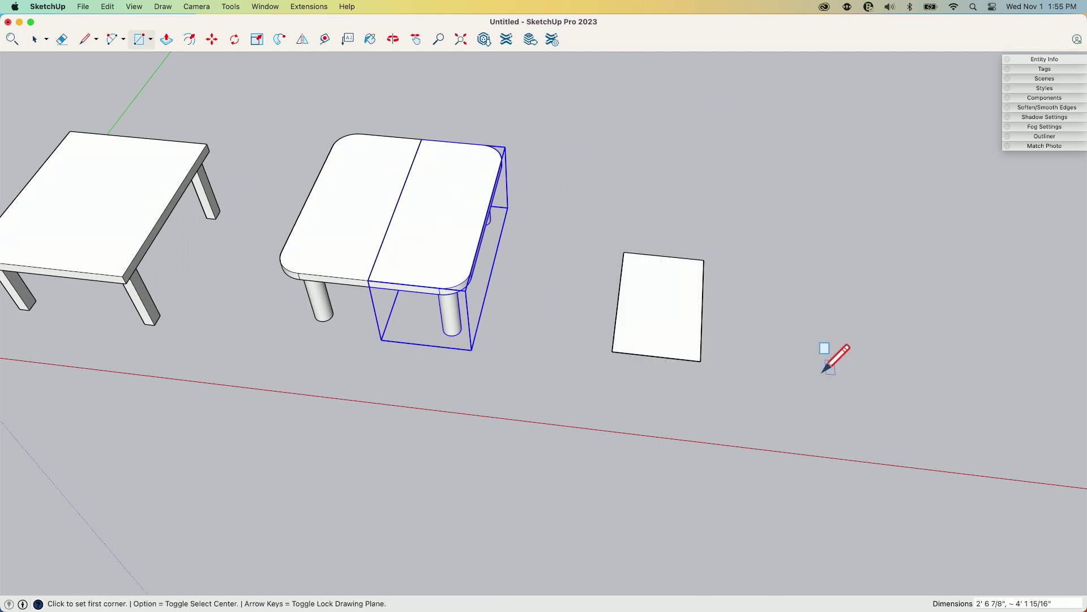
pyautogui.press('space')
# Extrude the new rectangle slightly upward into a thin tabletop slab
pyautogui.moveTo(823, 374); pyautogui.dragTo(583, 222, button='middle')
pyautogui.scroll(2, 668, 283)
pyautogui.press('p')
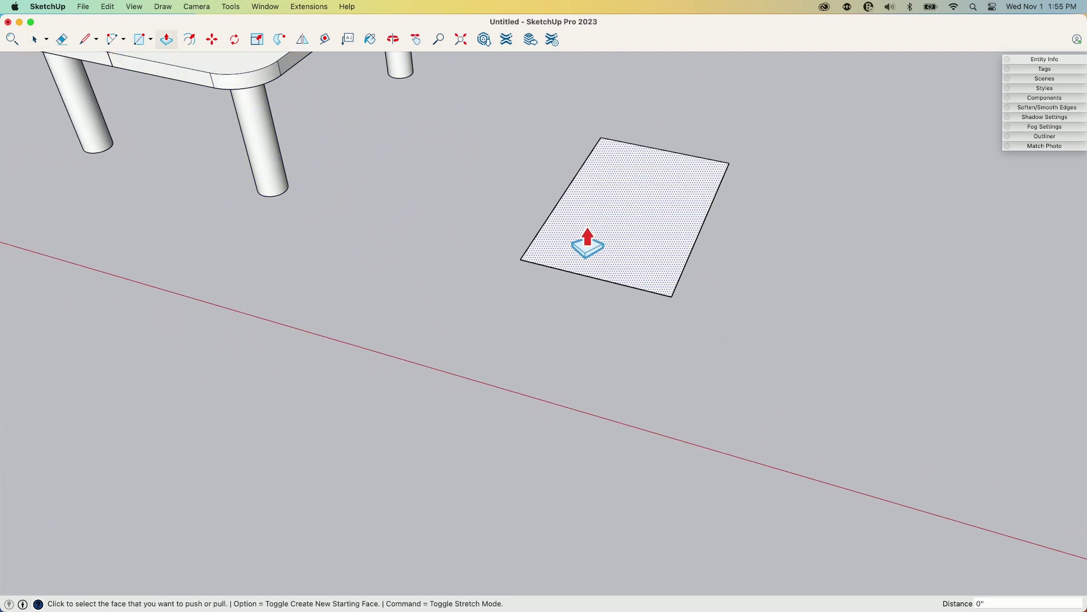
pyautogui.click(587, 243)
pyautogui.click(588, 236)
pyautogui.press('space')
# Select the whole slab and turn it into a component with its own definition name
pyautogui.tripleClick(594, 227)
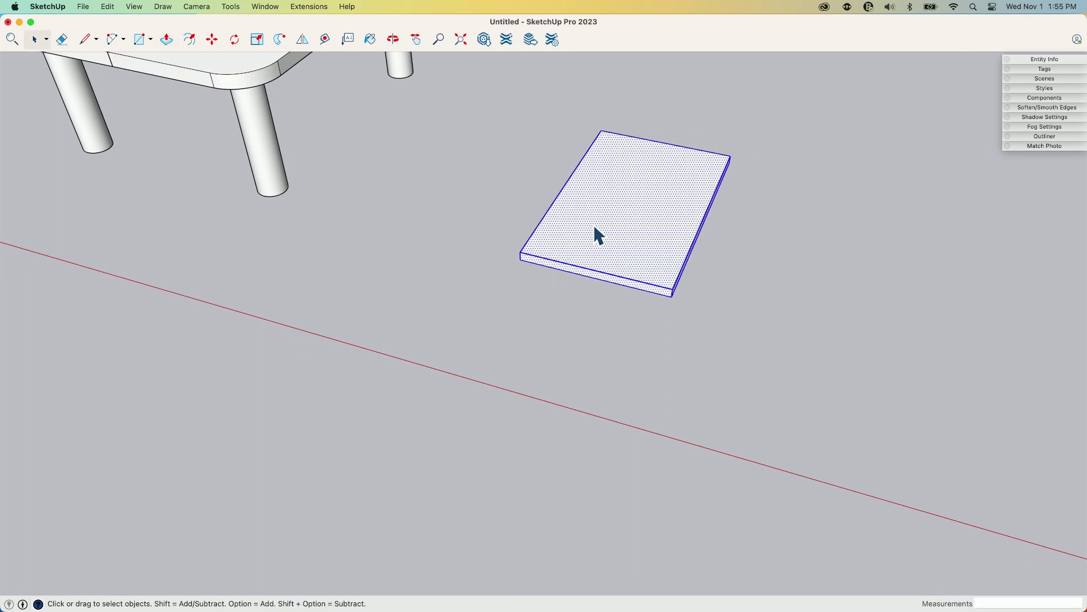
pyautogui.rightClick(595, 226)
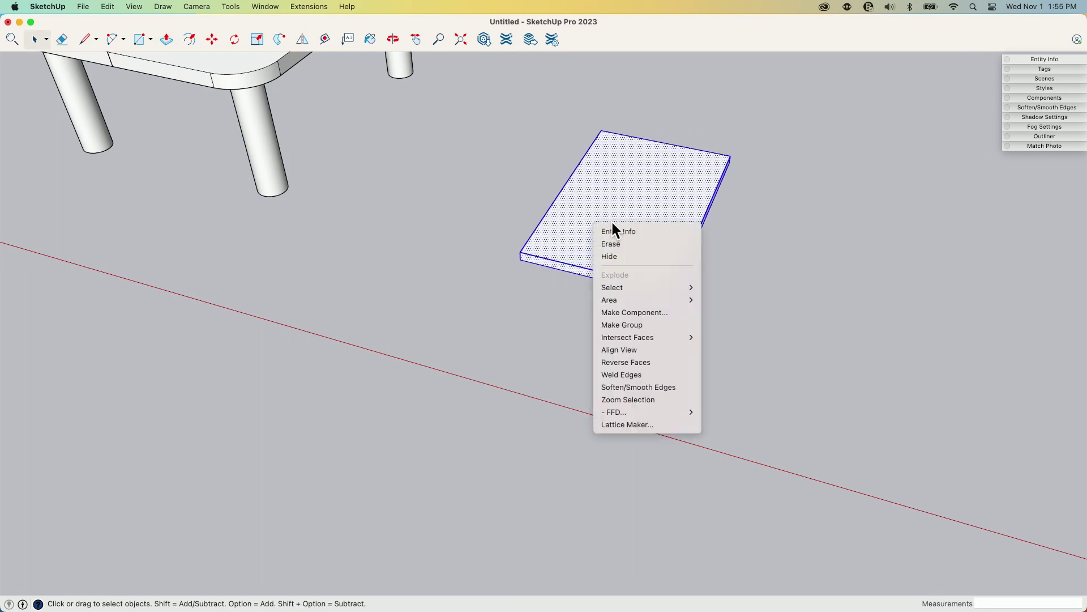
pyautogui.click(657, 312)
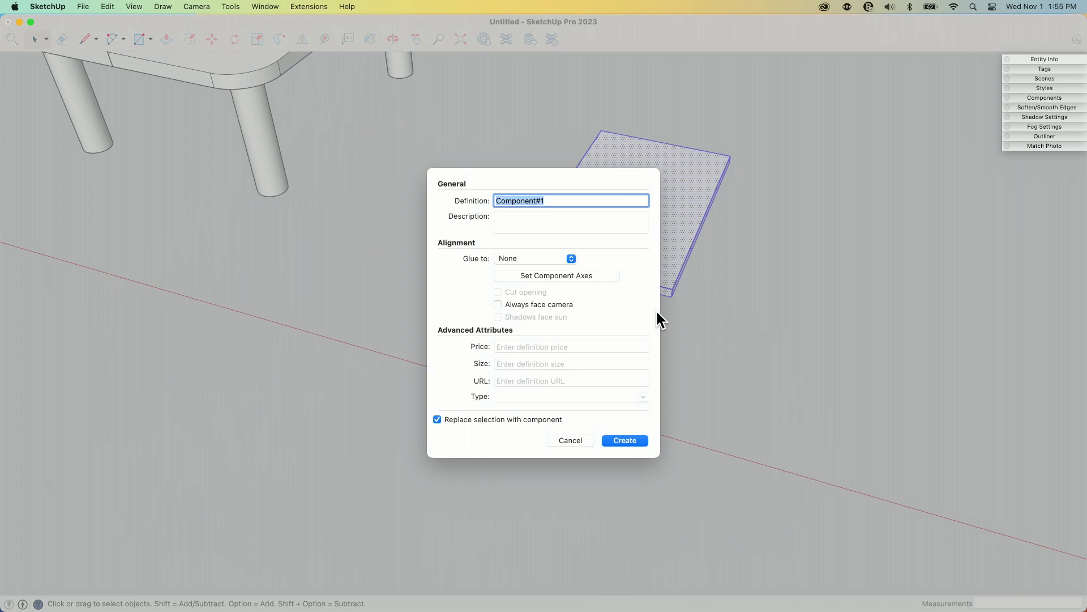
pyautogui.write('quater table')
pyautogui.press('Return')
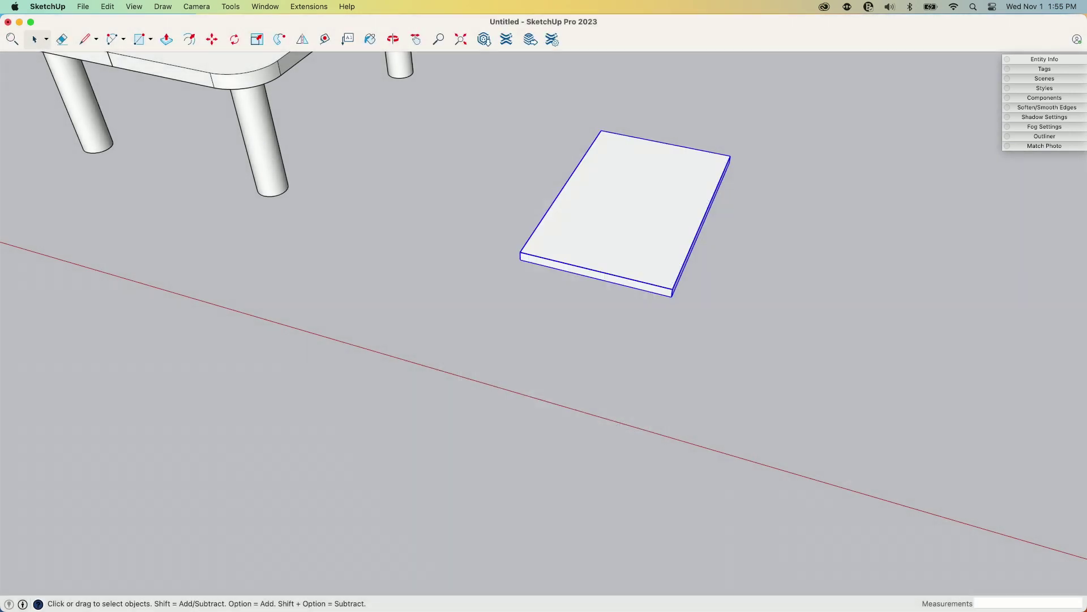
# Mirror a copy of the slab component across the red flip plane placed at its edge, and select both pieces
pyautogui.scroll(3, 646, 297)
pyautogui.moveTo(920, 317); pyautogui.dragTo(638, 267, button='middle')
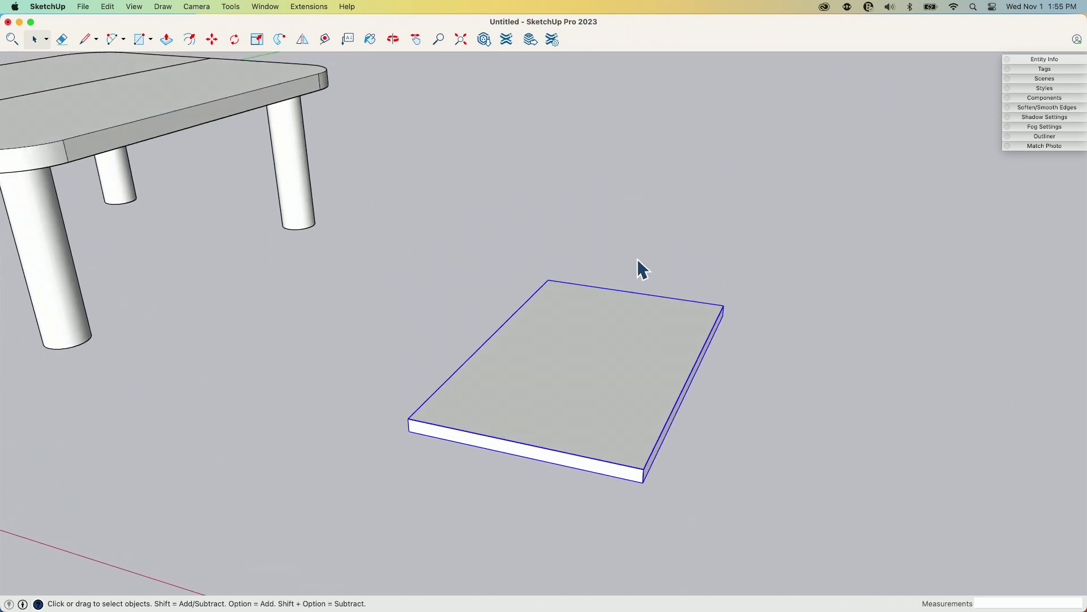
pyautogui.click(302, 38)
pyautogui.press('alt')
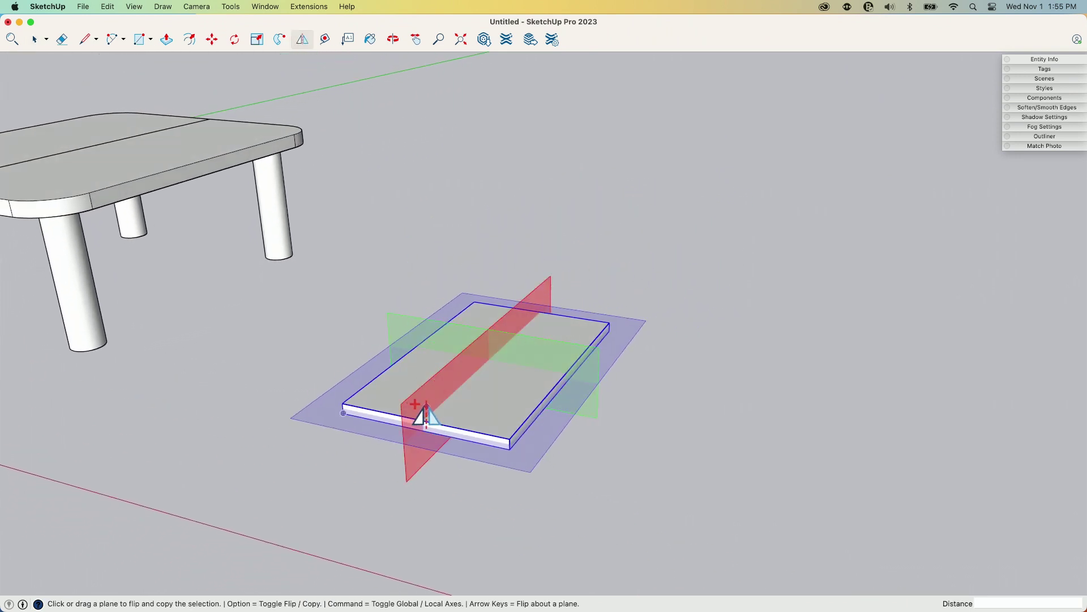
pyautogui.moveTo(417, 412); pyautogui.dragTo(509, 447)
pyautogui.tripleClick(512, 437)
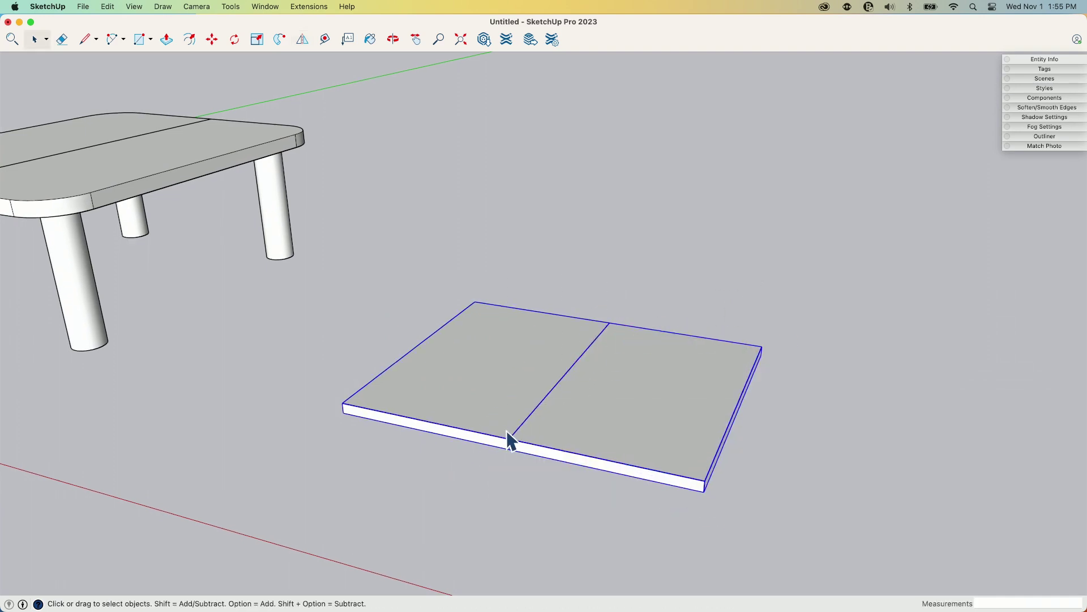
# Mirror a copy of both slab pieces across the green flip plane placed at their end to form four quarters
pyautogui.moveTo(510, 439); pyautogui.dragTo(262, 50, button='middle')
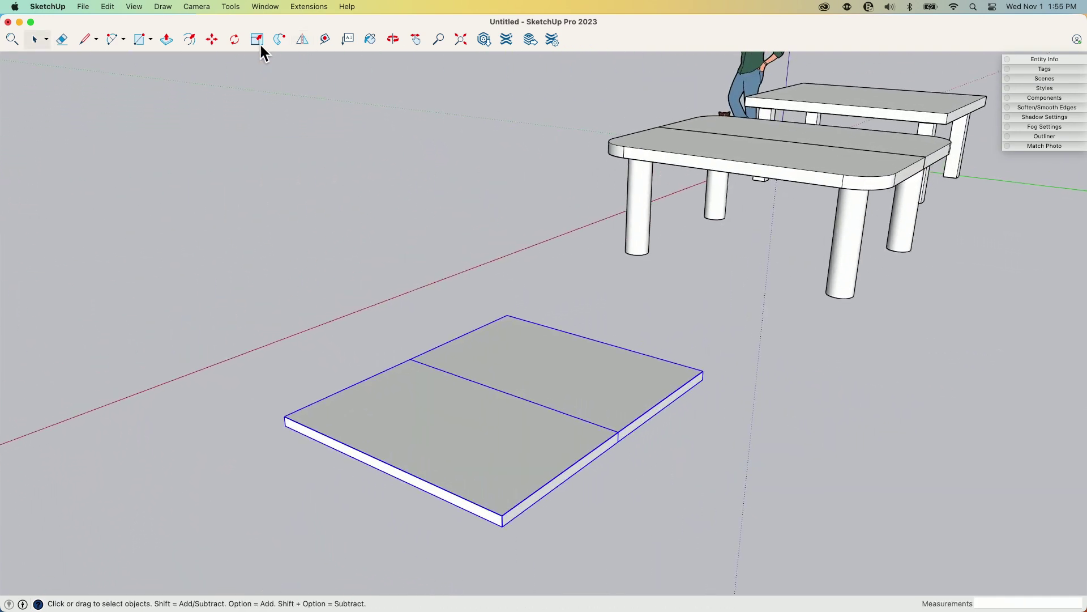
pyautogui.click(303, 41)
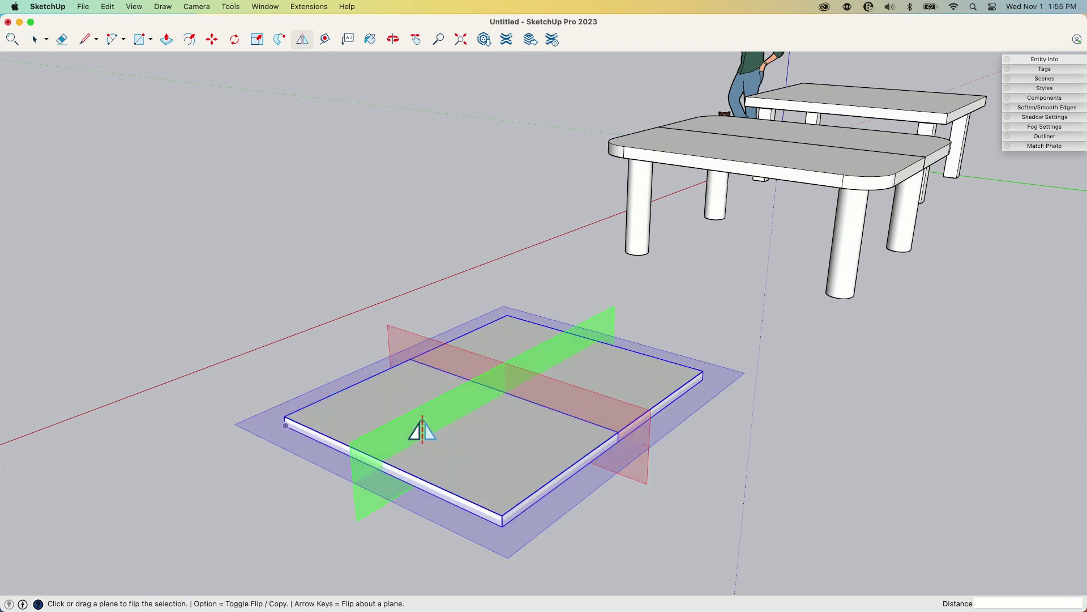
pyautogui.press('alt')
pyautogui.moveTo(413, 429); pyautogui.dragTo(500, 523)
pyautogui.press('space')
# Select all four slab quarters and raise them vertically to the height of the rounded table's top
pyautogui.click(342, 316)
pyautogui.moveTo(226, 300); pyautogui.dragTo(586, 331, button='middle')
pyautogui.scroll(-5, 586, 340)
pyautogui.moveTo(708, 354); pyautogui.dragTo(505, 510)
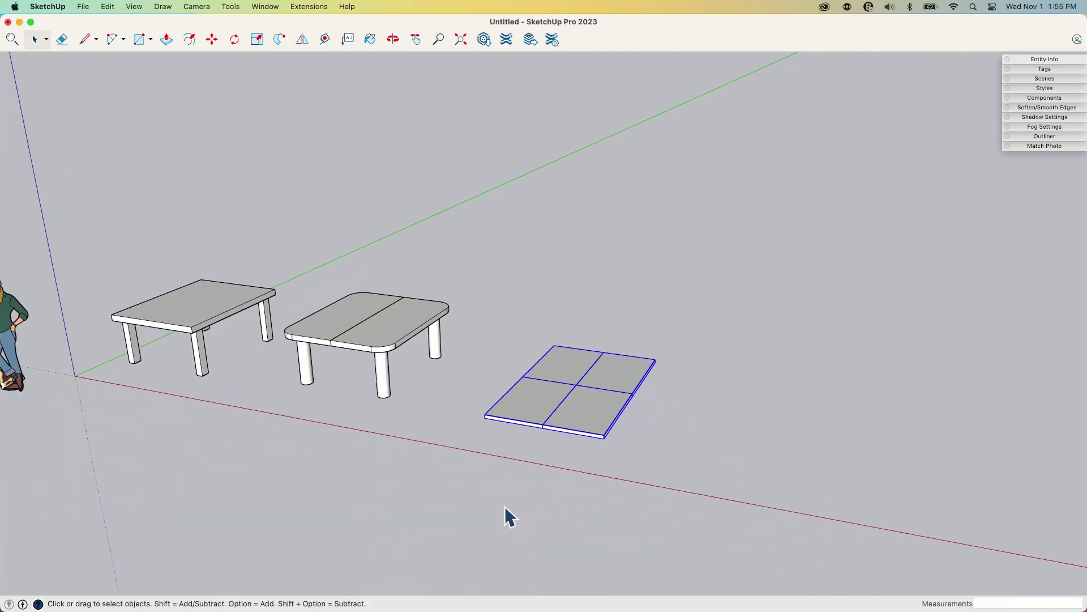
pyautogui.press('m')
pyautogui.scroll(5, 505, 510)
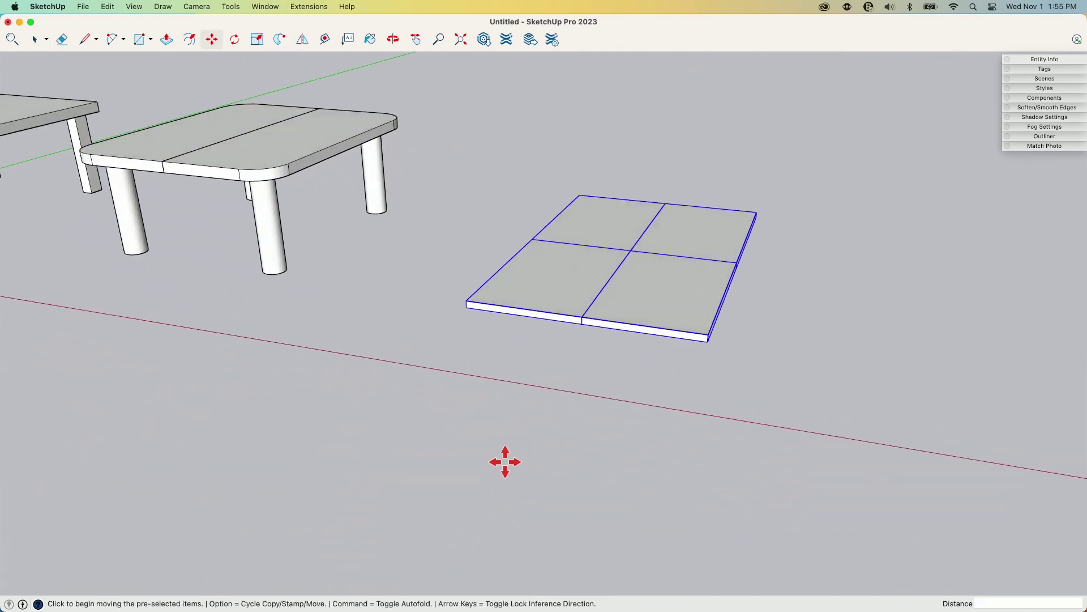
pyautogui.click(465, 297)
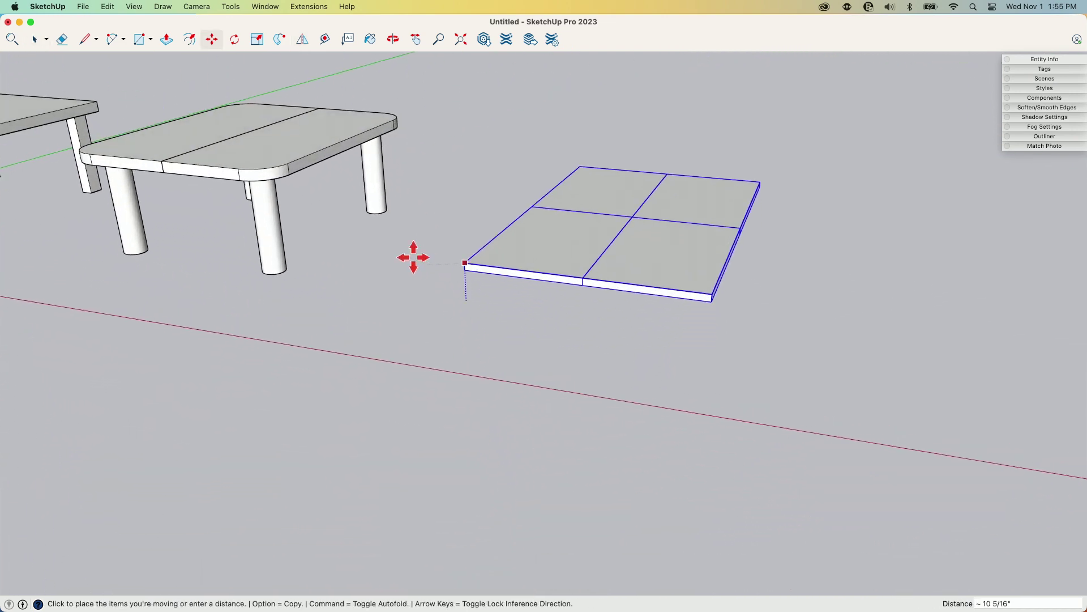
pyautogui.click(288, 166)
pyautogui.press('space')
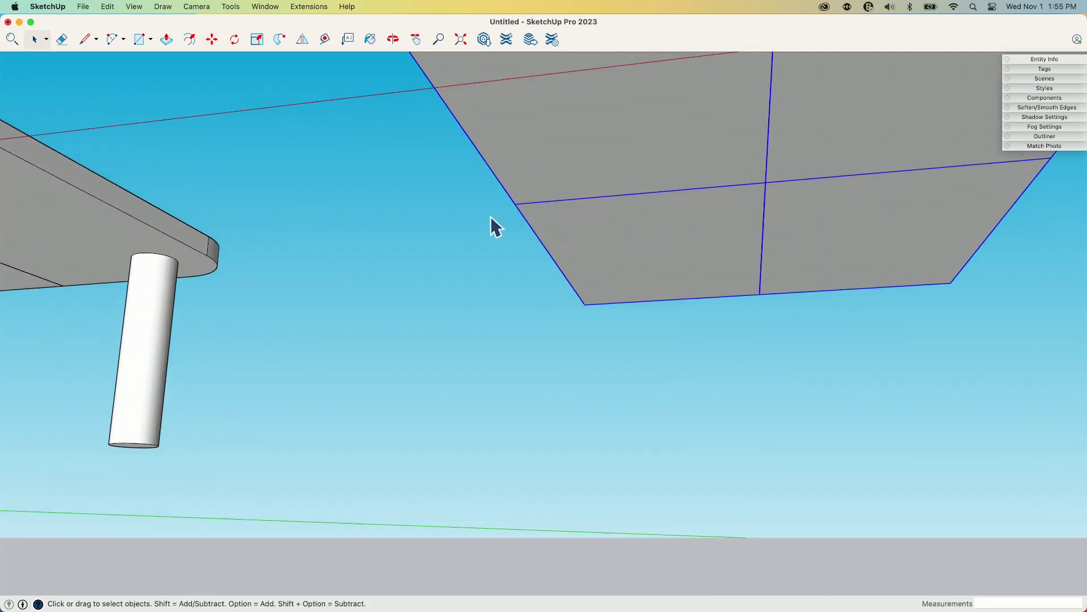
# Open one quarter for editing and draw a square of about 3" on its underside near the outer corner
pyautogui.moveTo(490, 216); pyautogui.dragTo(515, 242, button='middle')
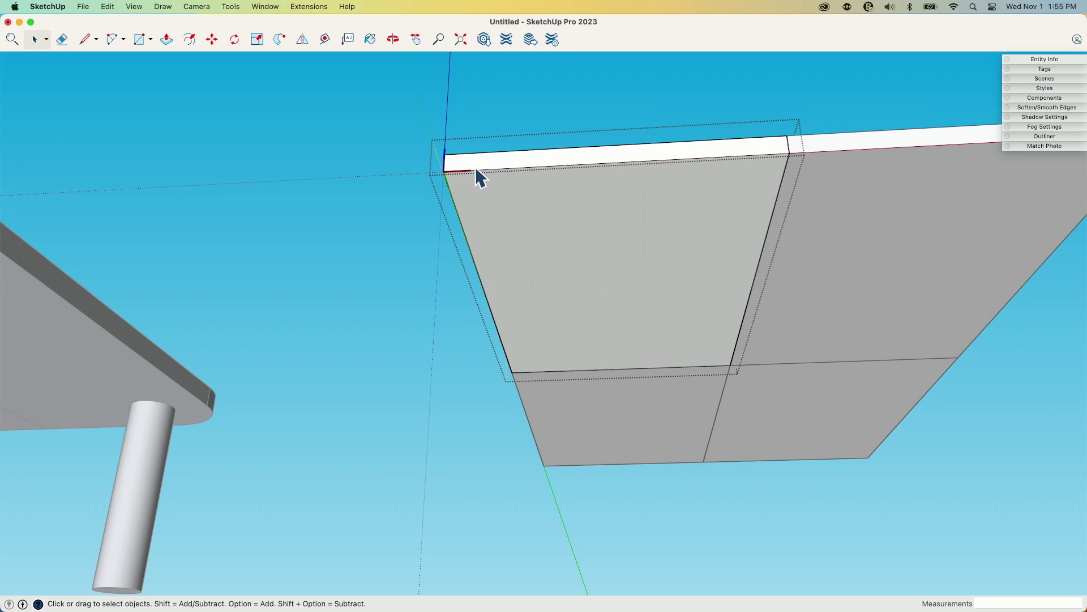
pyautogui.press('r')
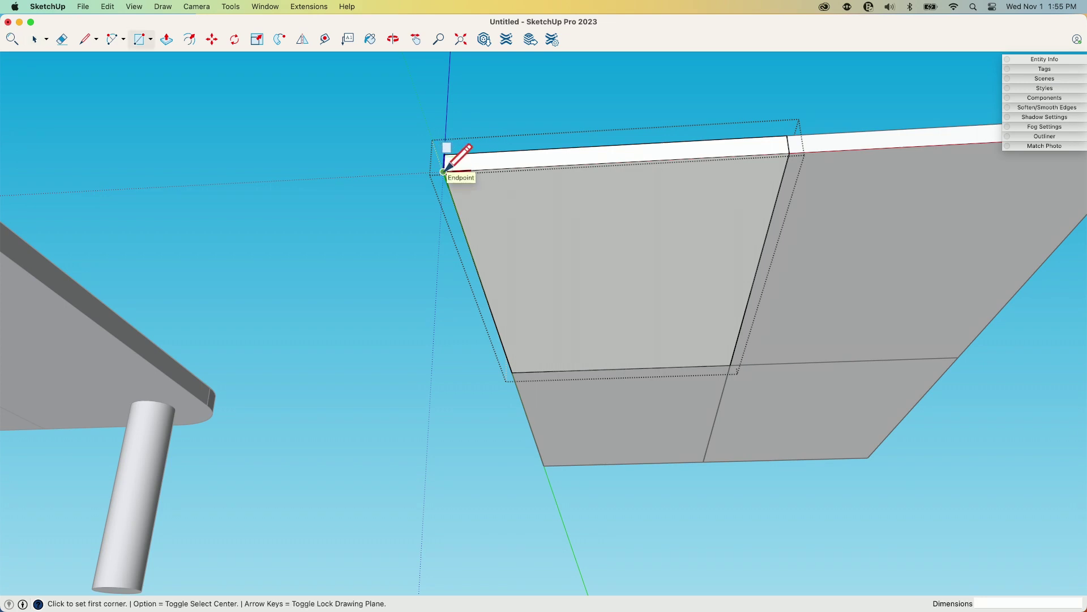
pyautogui.click(463, 182)
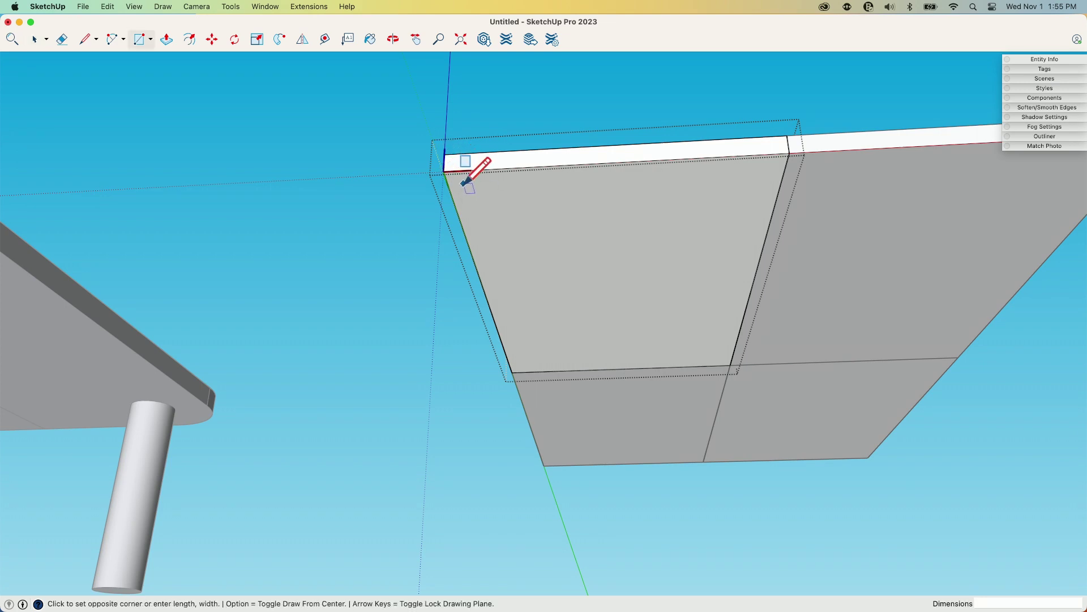
pyautogui.click(500, 202)
# Extrude the square downward into a leg level with the rounded table's feet, and leave component editing
pyautogui.press('p')
pyautogui.click(478, 193)
pyautogui.moveTo(479, 193); pyautogui.dragTo(292, 465, button='middle')
pyautogui.click(243, 513)
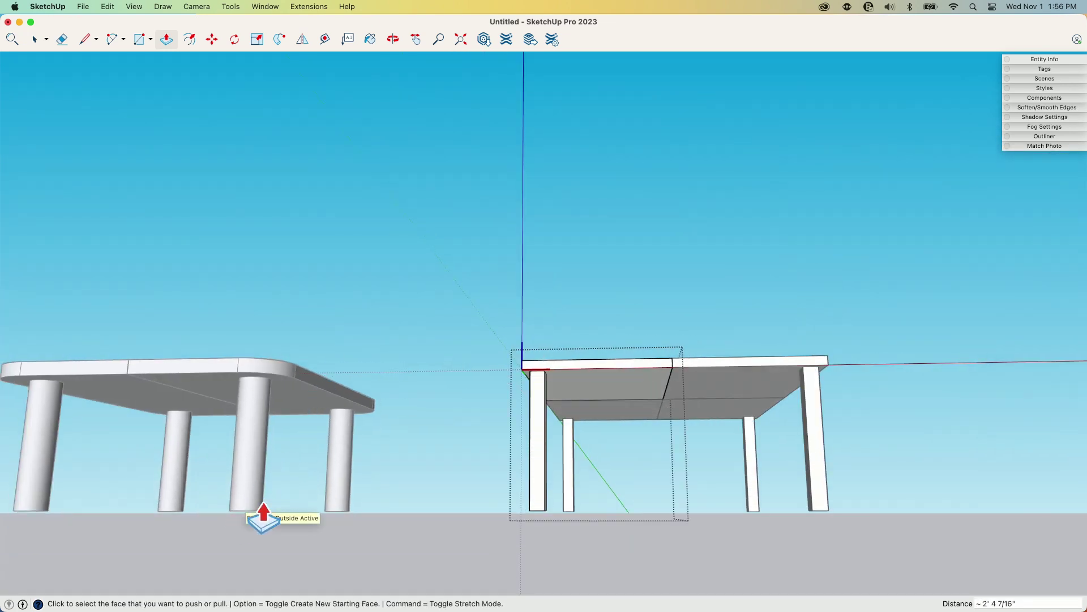
pyautogui.press('space')
pyautogui.moveTo(263, 517); pyautogui.dragTo(716, 408, button='middle')
pyautogui.moveTo(327, 291); pyautogui.dragTo(604, 145, button='middle')
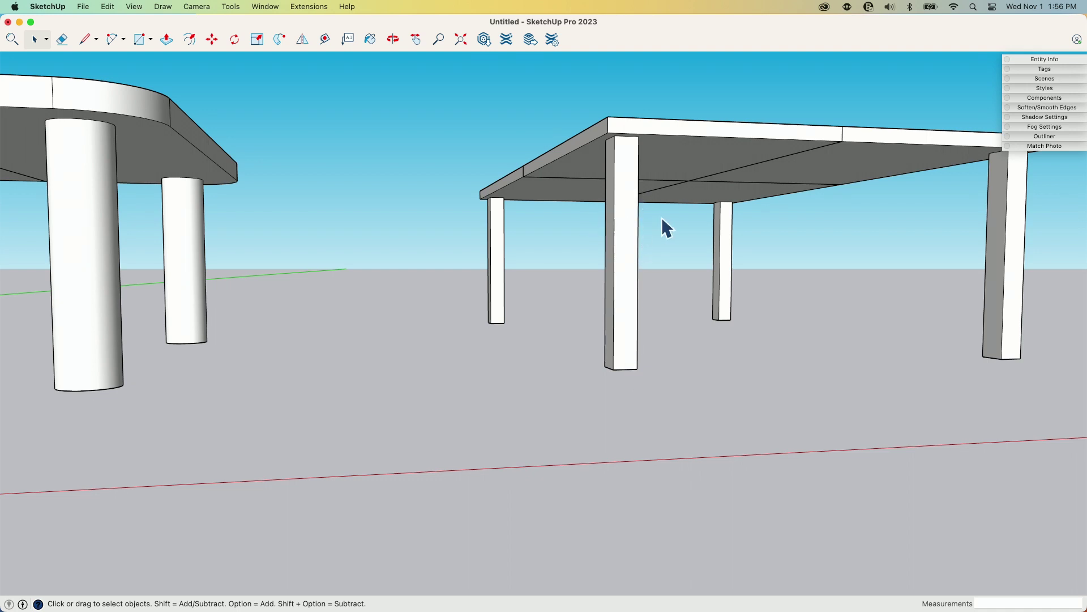
# Reopen the quarter component for editing and hide the rest of the model during component editing
pyautogui.moveTo(667, 226); pyautogui.dragTo(621, 423, button='middle')
pyautogui.click(554, 411)
pyautogui.doubleClick(554, 411)
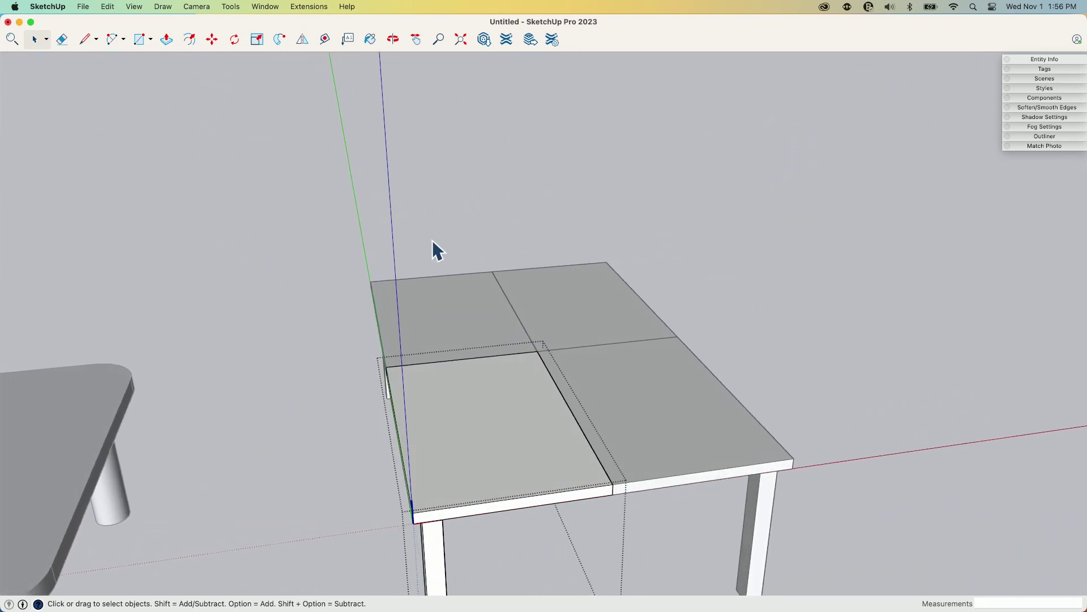
pyautogui.moveTo(433, 239); pyautogui.dragTo(433, 348, button='middle')
pyautogui.scroll(3, 484, 345)
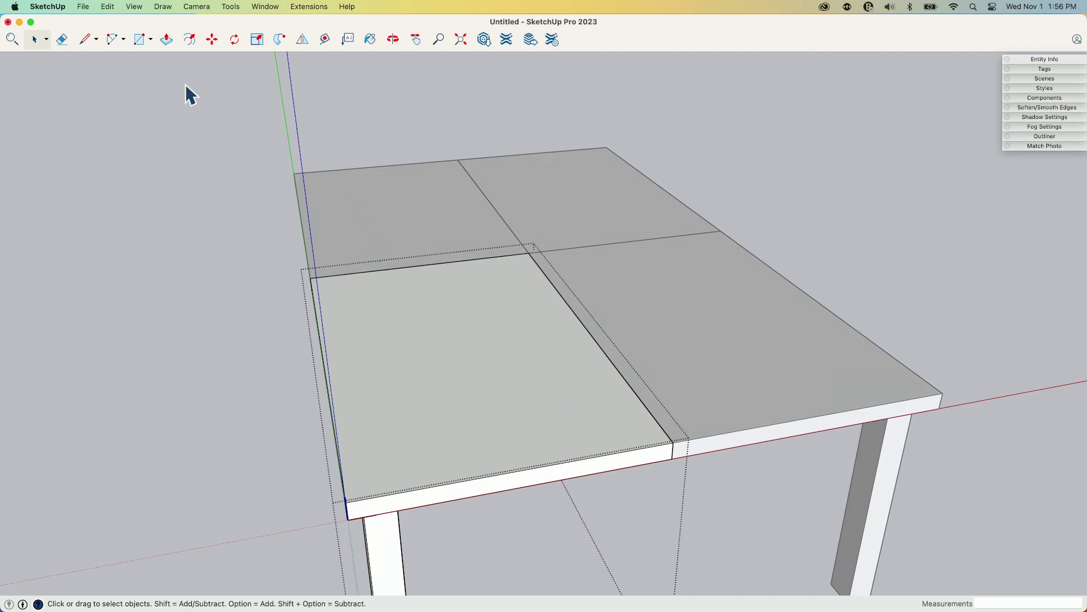
pyautogui.moveTo(670, 399); pyautogui.dragTo(695, 387, button='middle')
pyautogui.press('space')
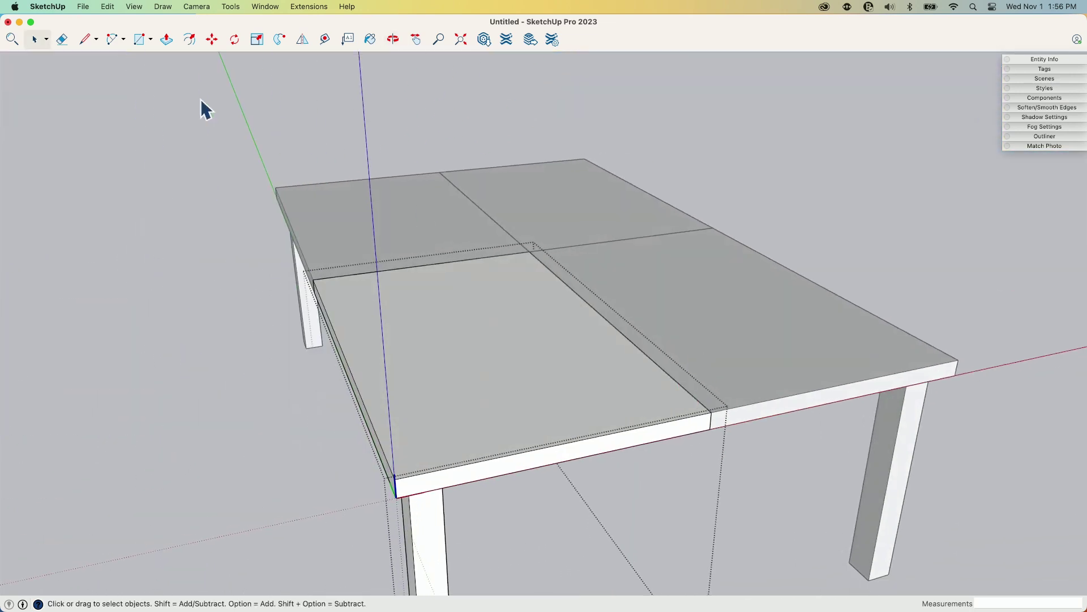
pyautogui.click(111, 6)
pyautogui.moveTo(147, 10)
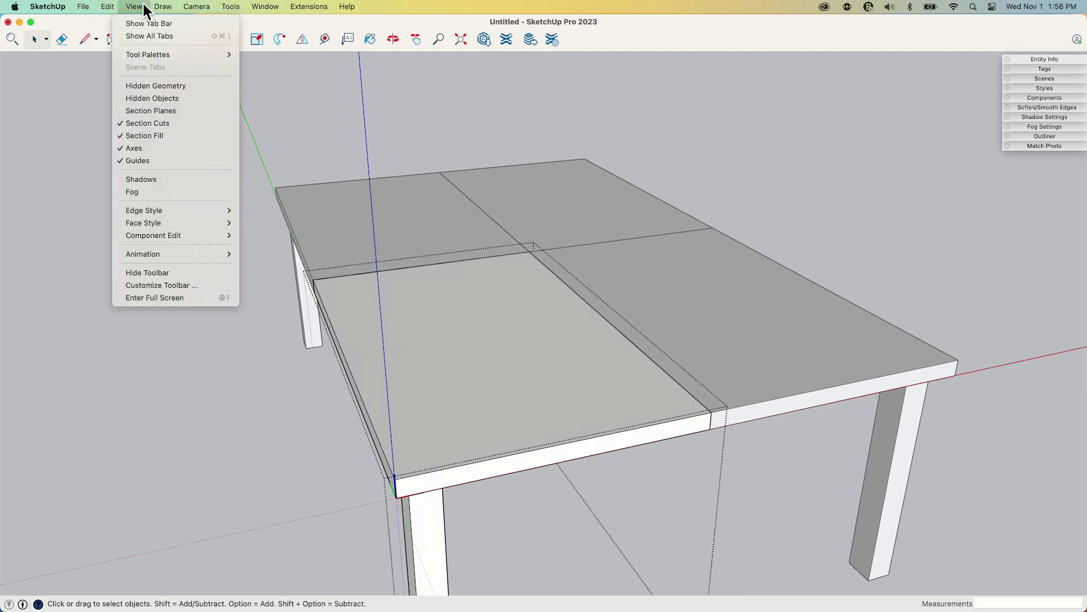
pyautogui.moveTo(174, 235)
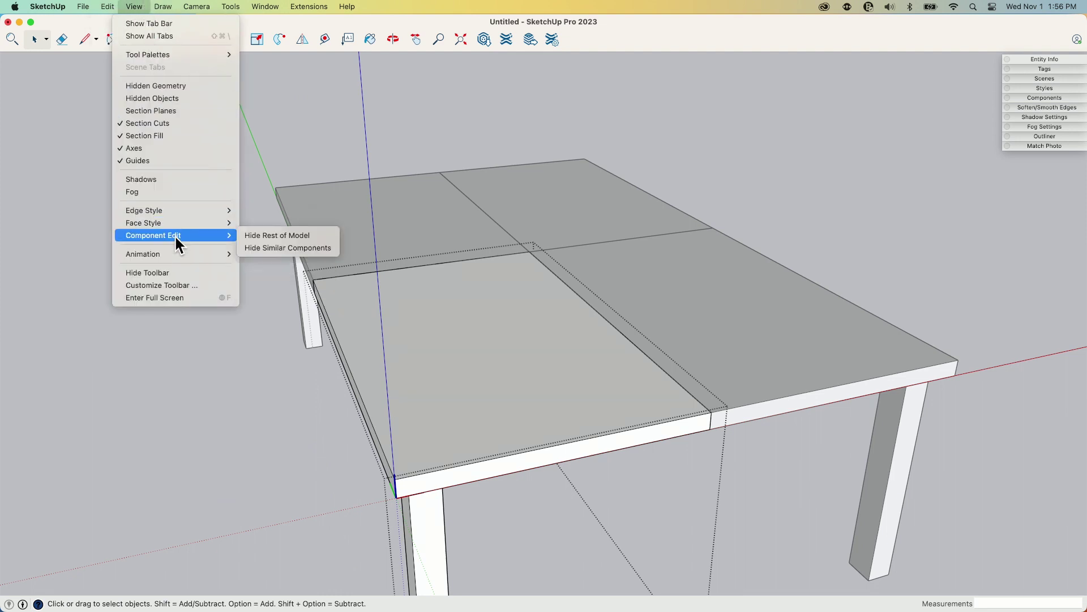
pyautogui.click(275, 234)
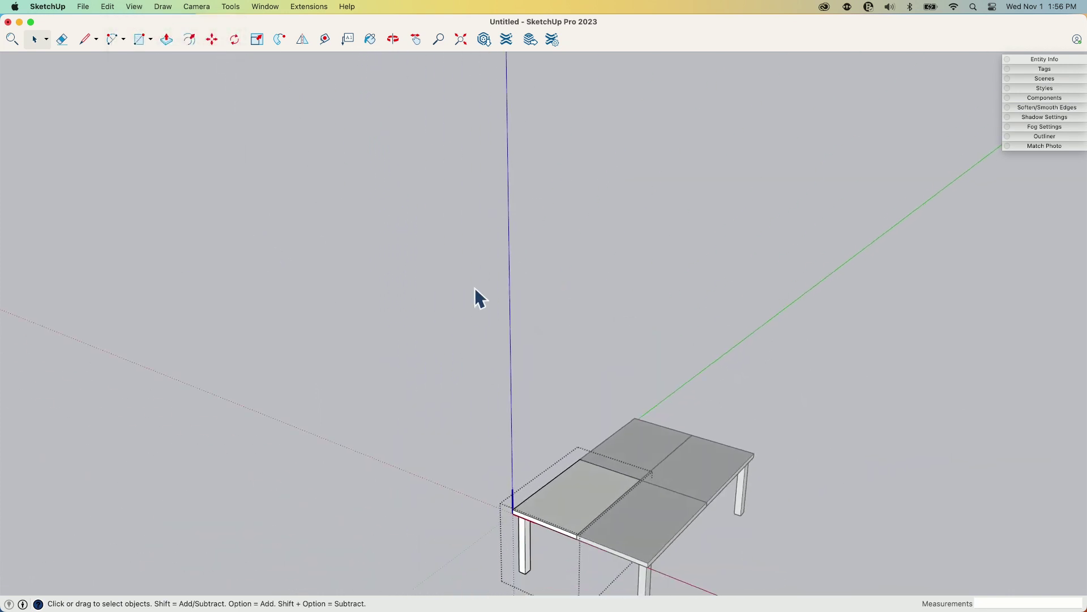
# Hide similar components during component editing so that only the edited quarter is displayed
pyautogui.click(133, 6)
pyautogui.moveTo(147, 236)
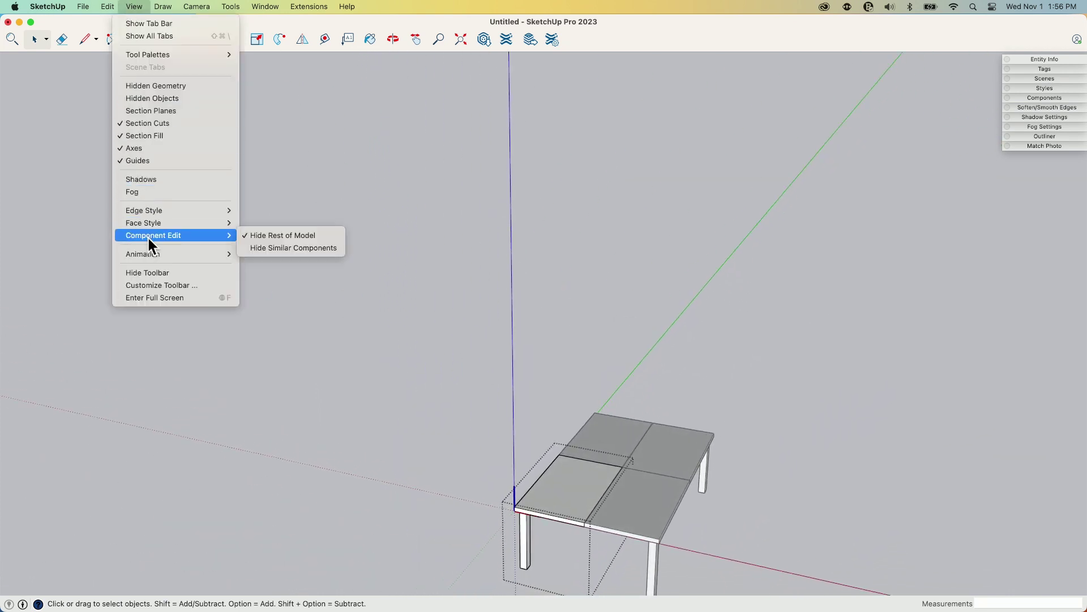
pyautogui.click(275, 249)
pyautogui.moveTo(275, 250); pyautogui.dragTo(541, 396, button='middle')
pyautogui.scroll(10, 562, 285)
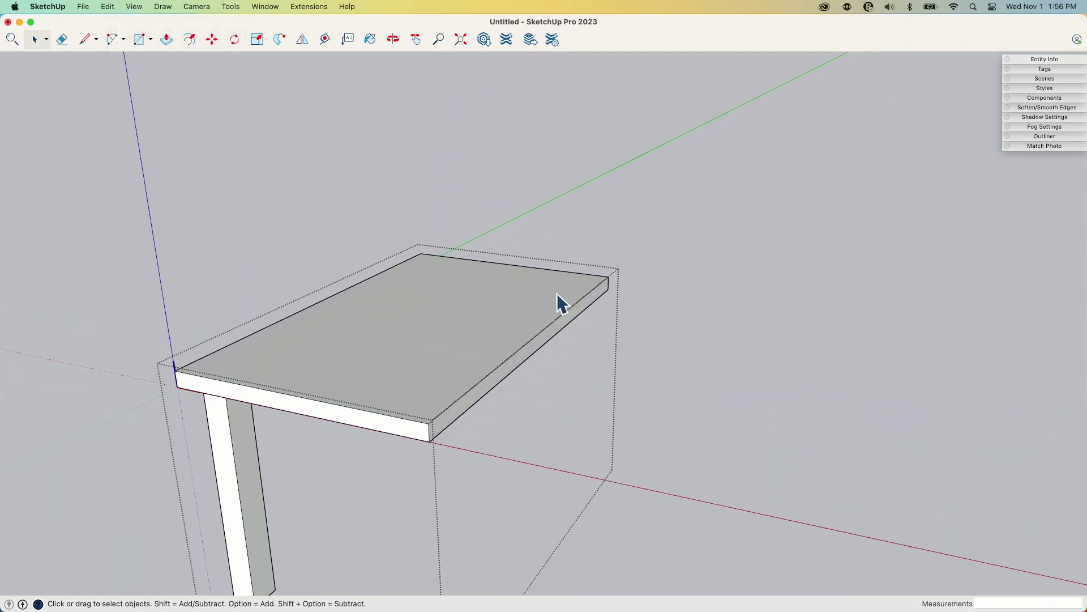
# Erase the vertical corner edge joining the quarter's two inner side faces, and hide the horizontal edges along both seams
pyautogui.scroll(-5, 695, 301)
pyautogui.moveTo(695, 301)
pyautogui.mouseDown(button='middle')
pyautogui.moveTo(439, 236)
pyautogui.moveTo(181, 245)
pyautogui.moveTo(500, 296)
pyautogui.moveTo(318, 284)
pyautogui.moveTo(294, 333)
pyautogui.moveTo(246, 308)
pyautogui.moveTo(519, 369)
pyautogui.mouseUp(button='middle')
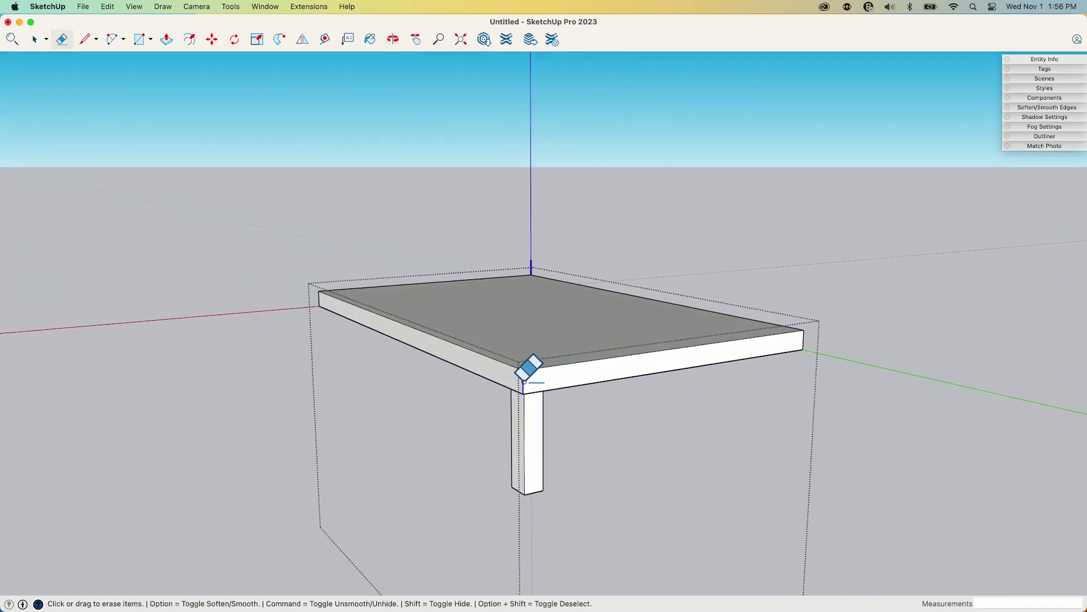
pyautogui.keyDown('alt'); pyautogui.click(529, 383); pyautogui.keyUp('alt')
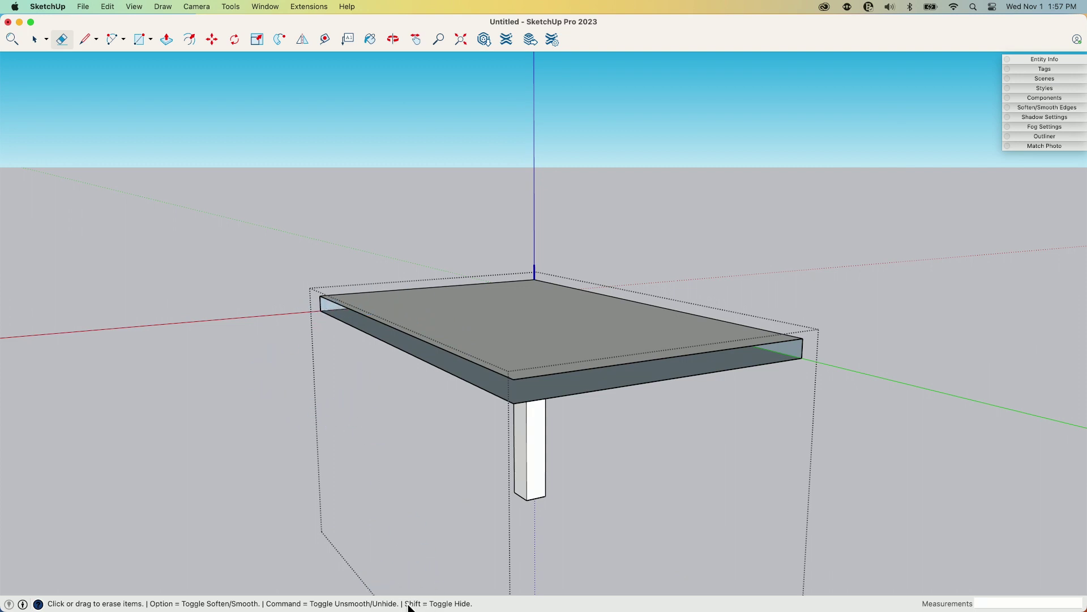
pyautogui.press('shift')
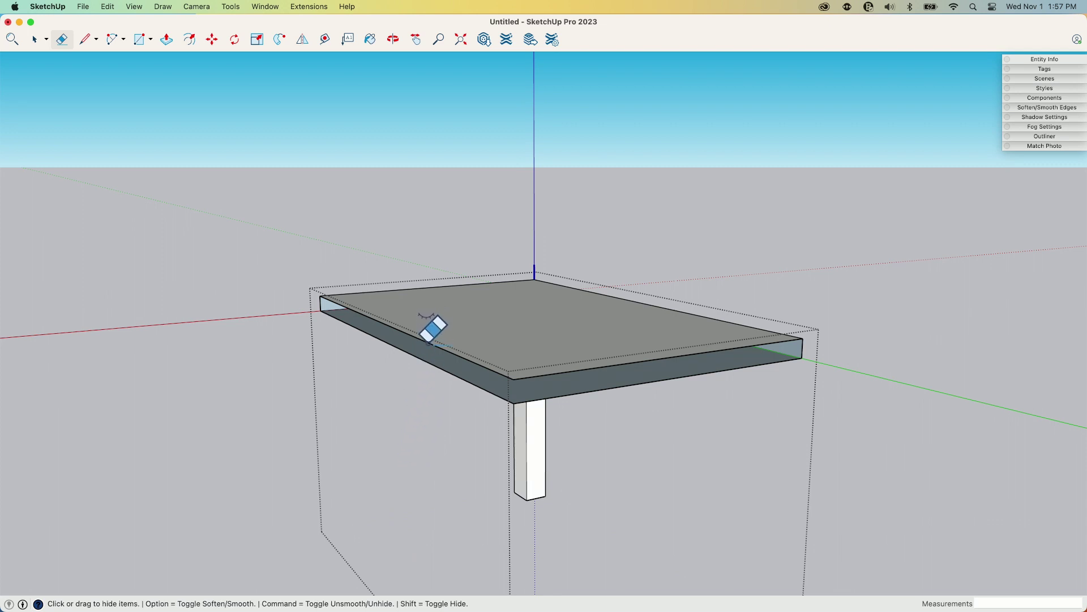
pyautogui.moveTo(429, 342)
pyautogui.keyDown('shift'); pyautogui.mouseDown()
pyautogui.moveTo(428, 354)
pyautogui.moveTo(545, 430)
pyautogui.mouseUp(); pyautogui.keyUp('shift')
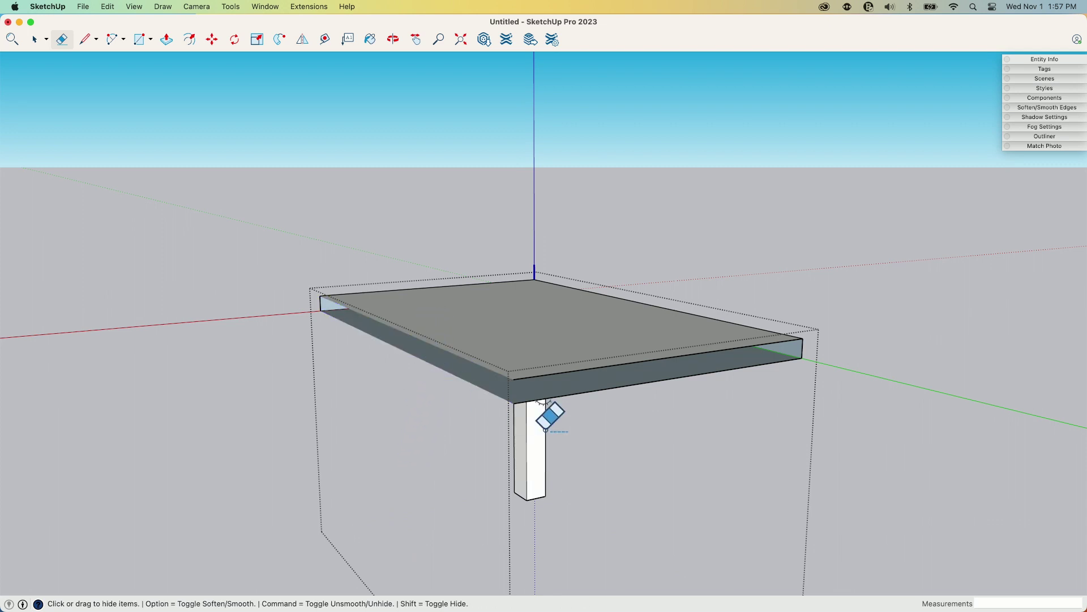
pyautogui.keyDown('shift'); pyautogui.click(624, 386); pyautogui.keyUp('shift')
pyautogui.press('space')
# Leave component editing to examine the joined tabletop from above, and reopen a quarter for editing
pyautogui.moveTo(782, 352)
pyautogui.mouseDown(button='middle')
pyautogui.moveTo(759, 313)
pyautogui.moveTo(662, 280)
pyautogui.moveTo(664, 410)
pyautogui.moveTo(621, 478)
pyautogui.moveTo(566, 417)
pyautogui.moveTo(544, 332)
pyautogui.mouseUp(button='middle')
pyautogui.click(662, 280)
pyautogui.click(539, 335)
pyautogui.doubleClick(539, 335)
pyautogui.scroll(5, 567, 330)
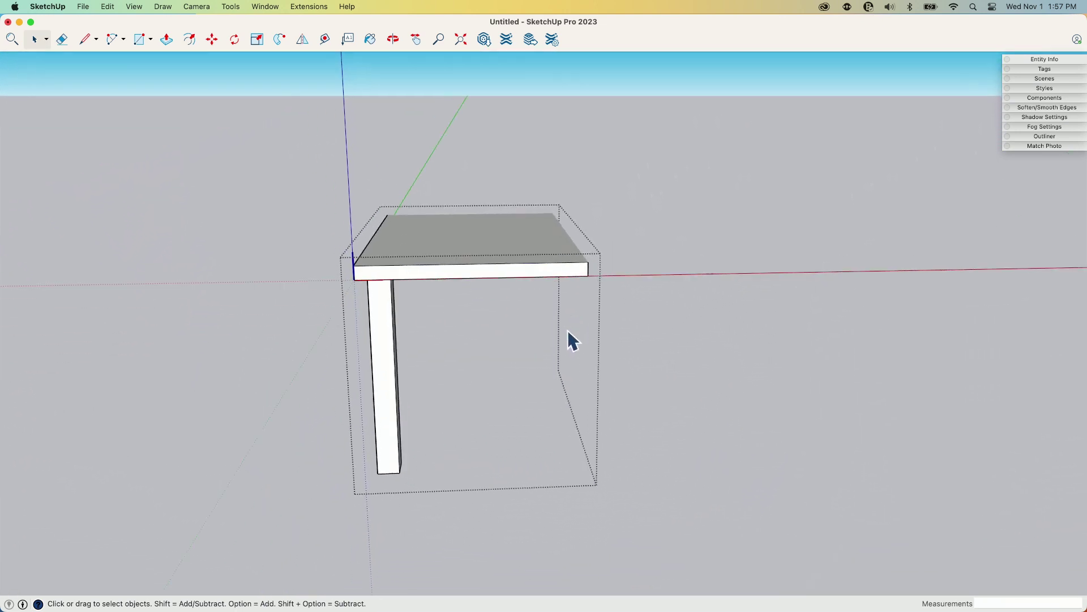
# Hide the two short vertical edges on the quarter tabletop's rim where it meets neighbouring quarters, and close the component
pyautogui.press('e')
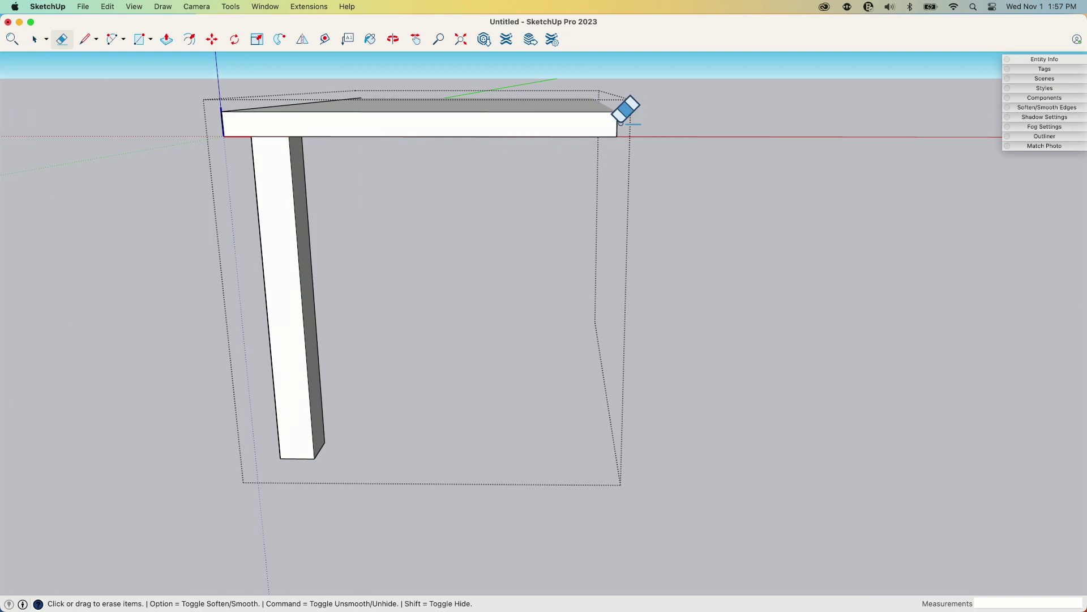
pyautogui.press('shift')
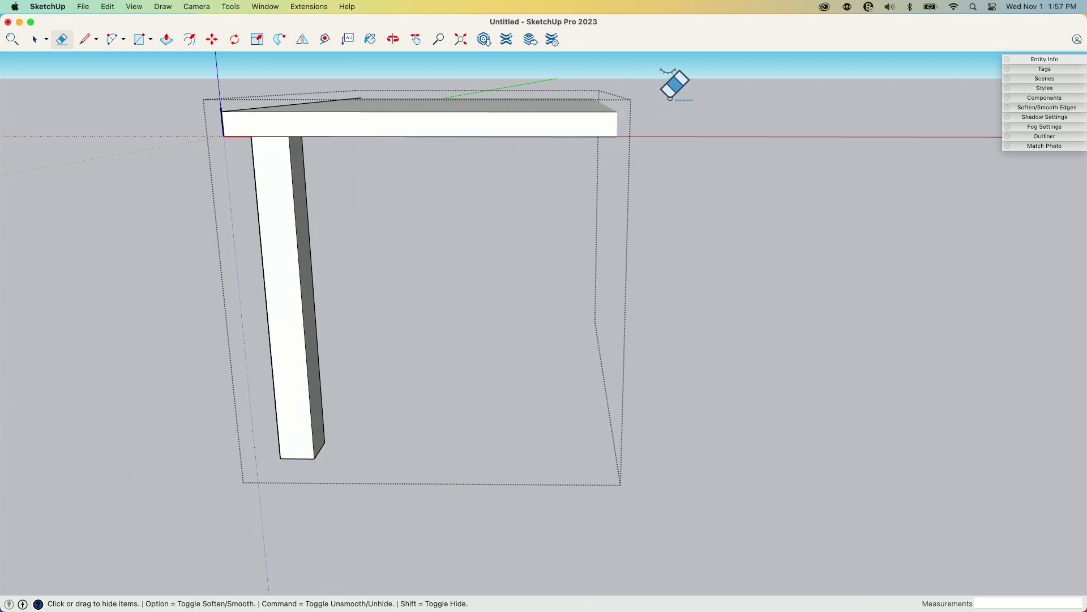
pyautogui.moveTo(670, 97); pyautogui.dragTo(361, 360, button='middle')
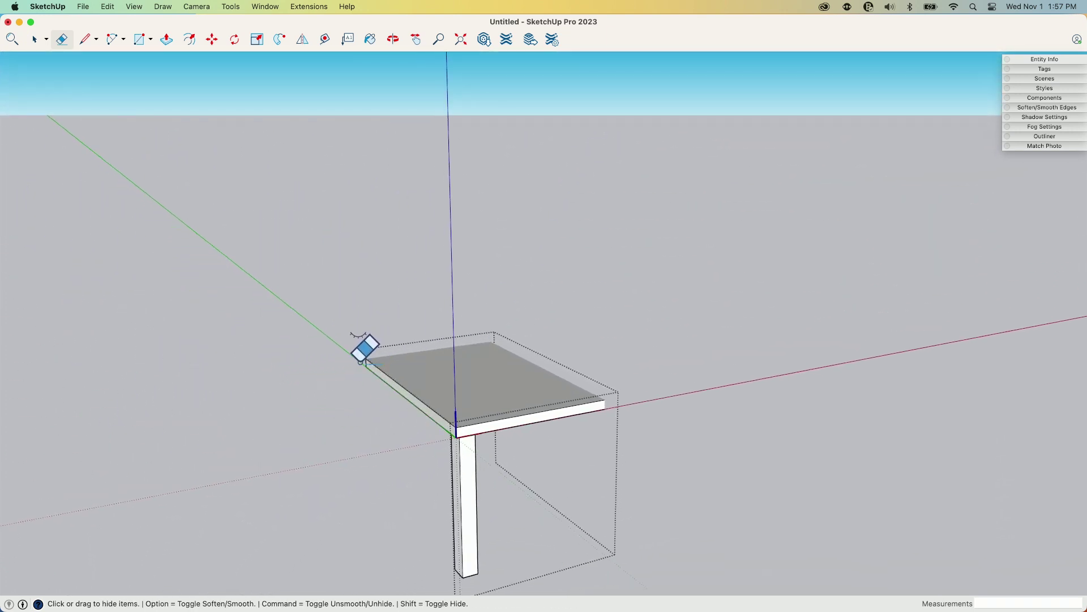
pyautogui.scroll(5, 361, 362)
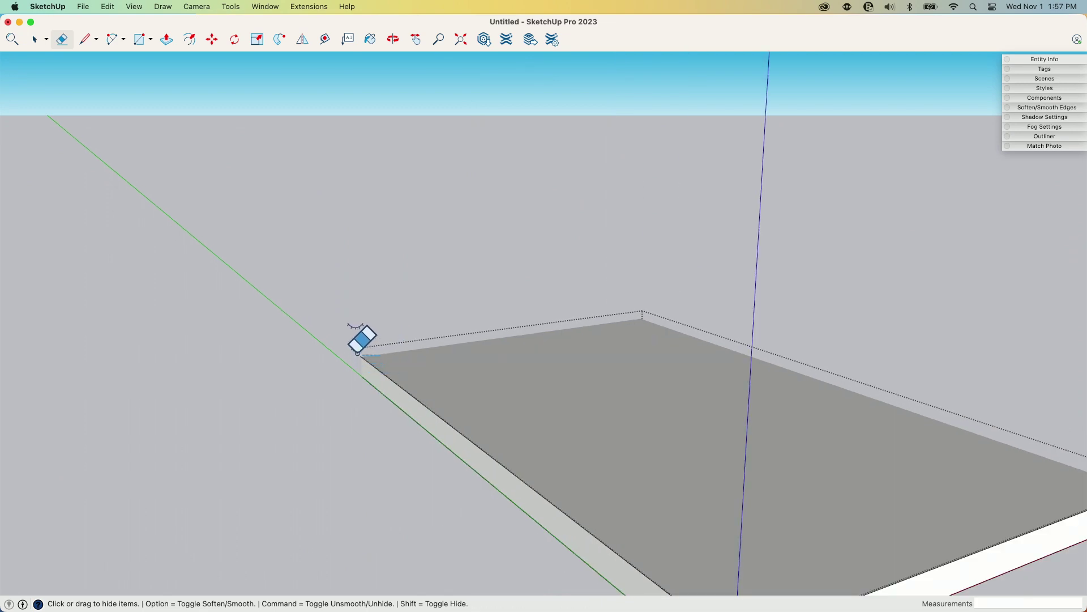
pyautogui.scroll(-5, 396, 226)
pyautogui.press('space')
pyautogui.moveTo(527, 291)
pyautogui.mouseDown(button='middle')
pyautogui.moveTo(727, 475)
pyautogui.moveTo(670, 437)
pyautogui.moveTo(342, 408)
pyautogui.moveTo(238, 495)
pyautogui.moveTo(721, 533)
pyautogui.moveTo(935, 493)
pyautogui.mouseUp(button='middle')
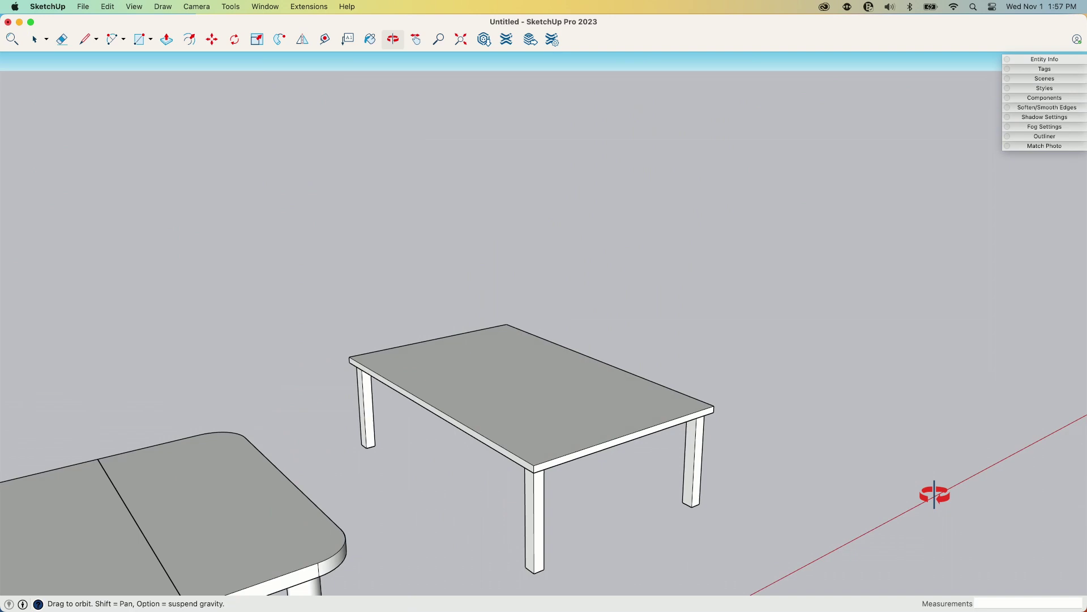
# Reopen a quarter and taper its leg by moving the upper inner edge toward the table's centre, and close the component
pyautogui.scroll(2, 499, 439)
pyautogui.moveTo(498, 439); pyautogui.dragTo(645, 464, button='middle')
pyautogui.doubleClick(522, 409)
pyautogui.moveTo(554, 462); pyautogui.dragTo(447, 410, button='middle')
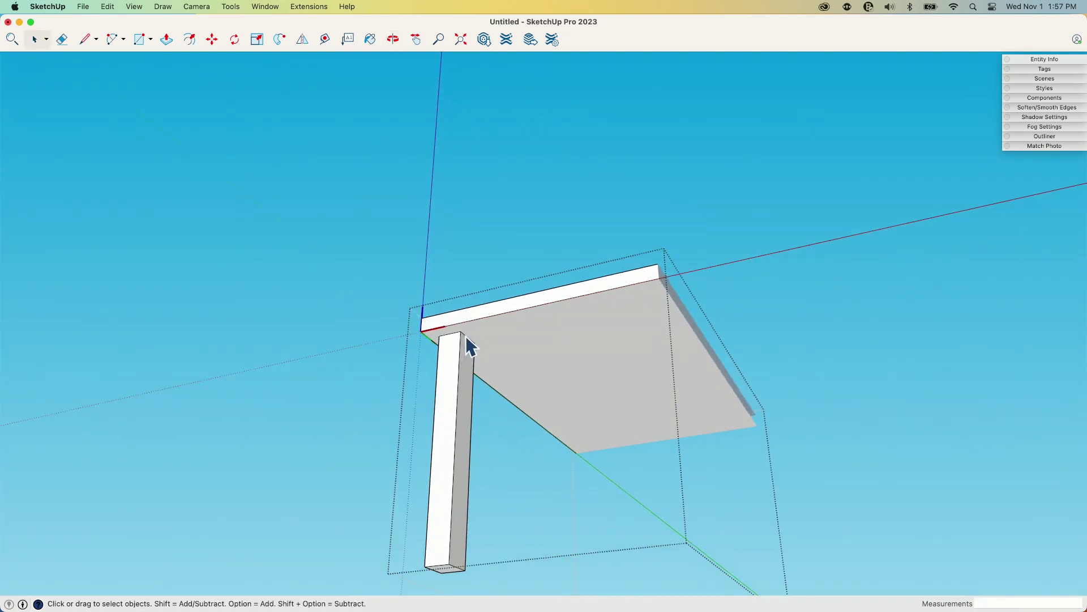
pyautogui.press('m')
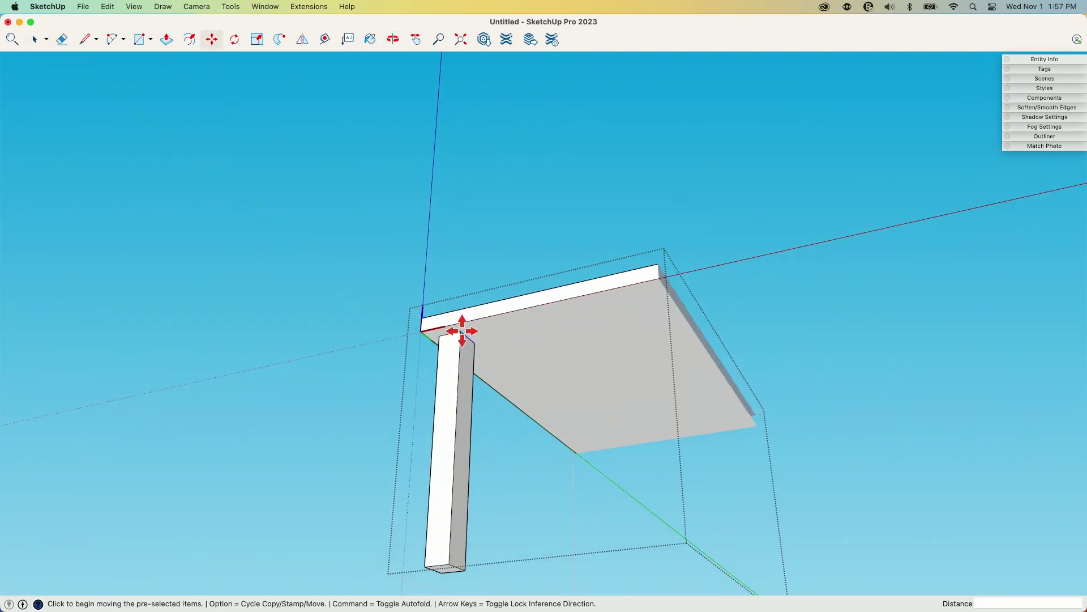
pyautogui.click(462, 331)
pyautogui.click(521, 326)
pyautogui.press('space')
pyautogui.click(351, 358)
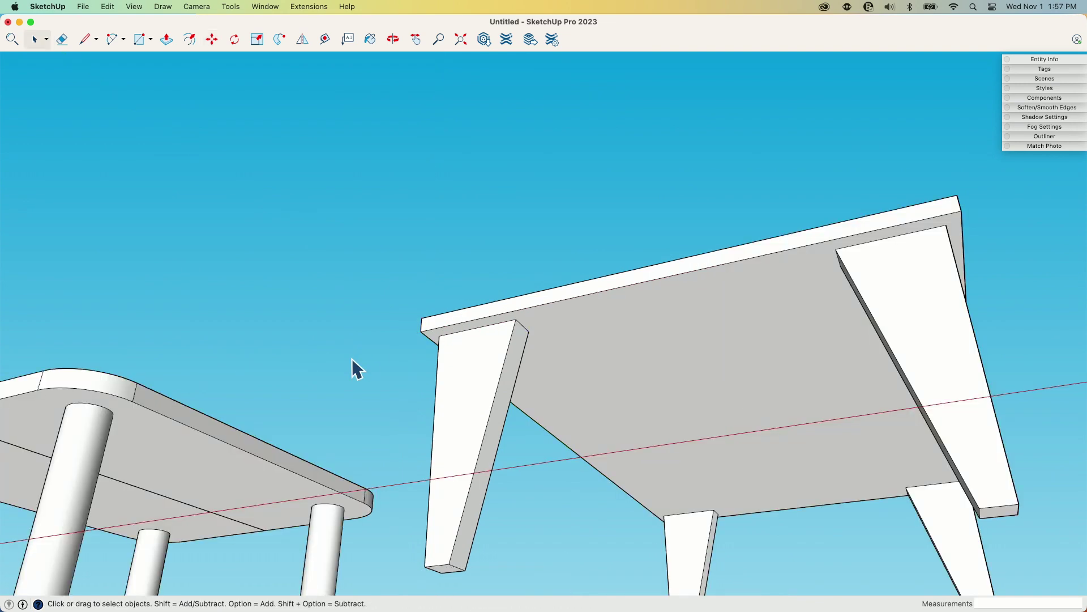
# Examine the table with tapered legs from above, below and around its sides
pyautogui.scroll(-10, 352, 358)
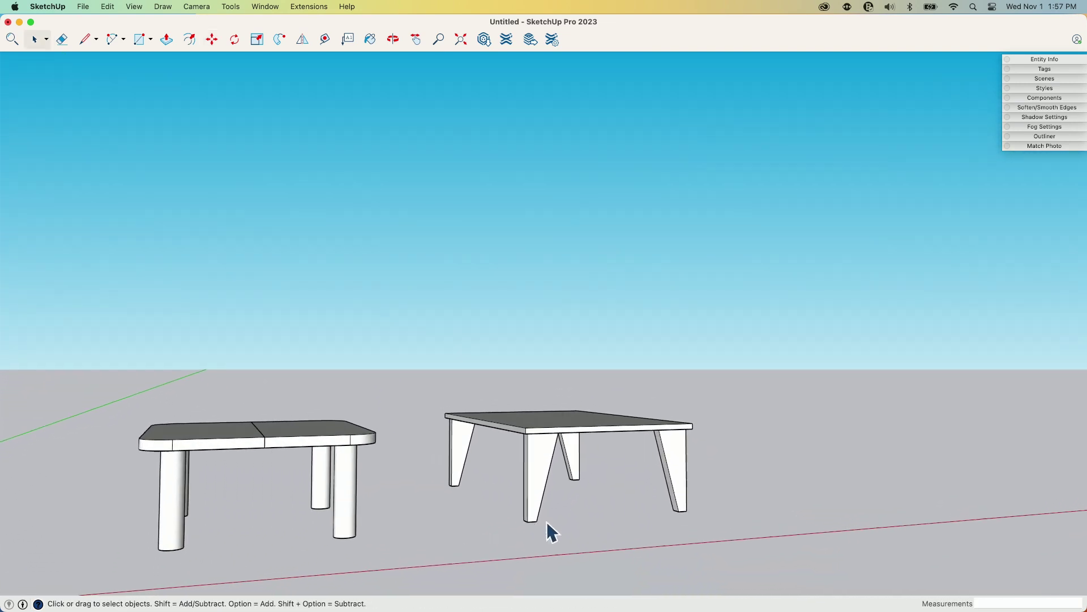
pyautogui.moveTo(548, 522); pyautogui.dragTo(381, 450, button='middle')
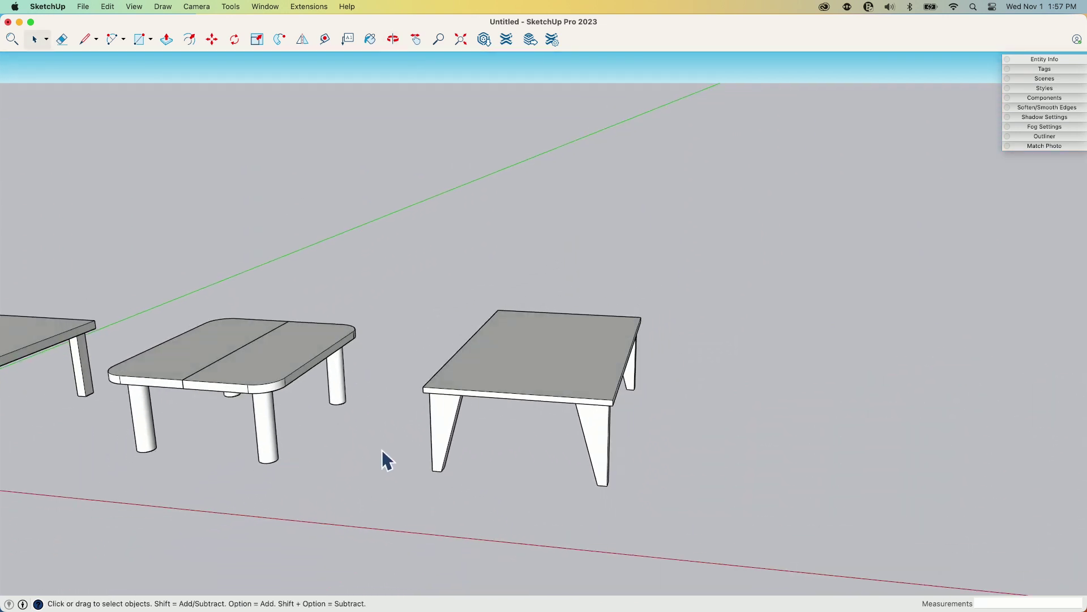
pyautogui.scroll(3, 497, 367)
pyautogui.moveTo(436, 341); pyautogui.dragTo(527, 353, button='middle')
pyautogui.scroll(2, 697, 347)
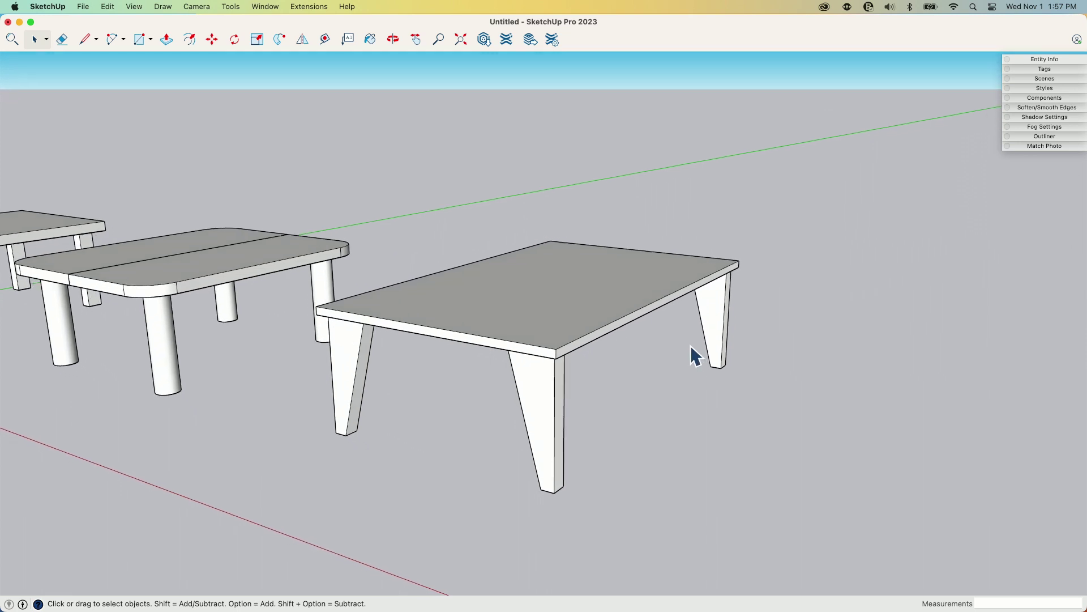
pyautogui.moveTo(518, 310); pyautogui.dragTo(453, 309, button='middle')
pyautogui.scroll(3, 583, 311)
pyautogui.moveTo(536, 326); pyautogui.dragTo(473, 242, button='middle')
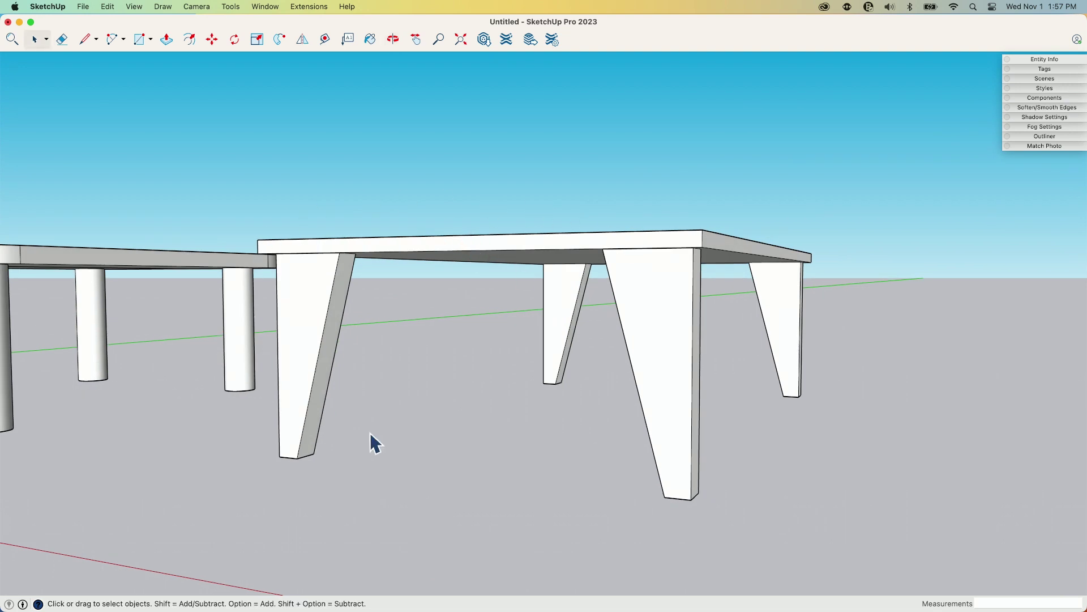
pyautogui.moveTo(373, 443); pyautogui.dragTo(569, 377, button='middle')
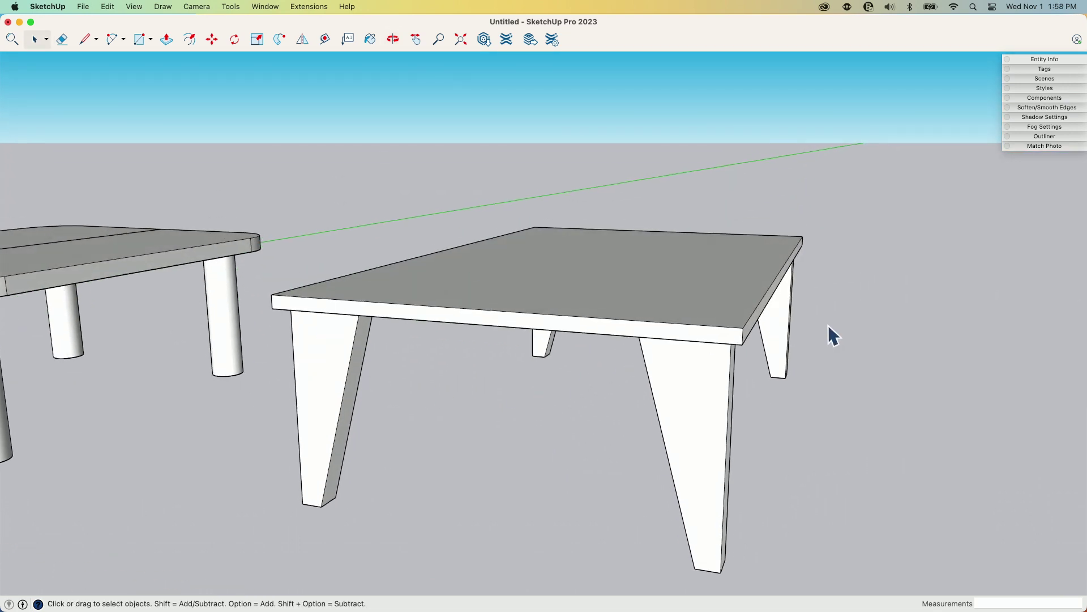
# Select individual quarter components of the third table to inspect where each one's boundaries lie
pyautogui.click(672, 332)
pyautogui.click(437, 319)
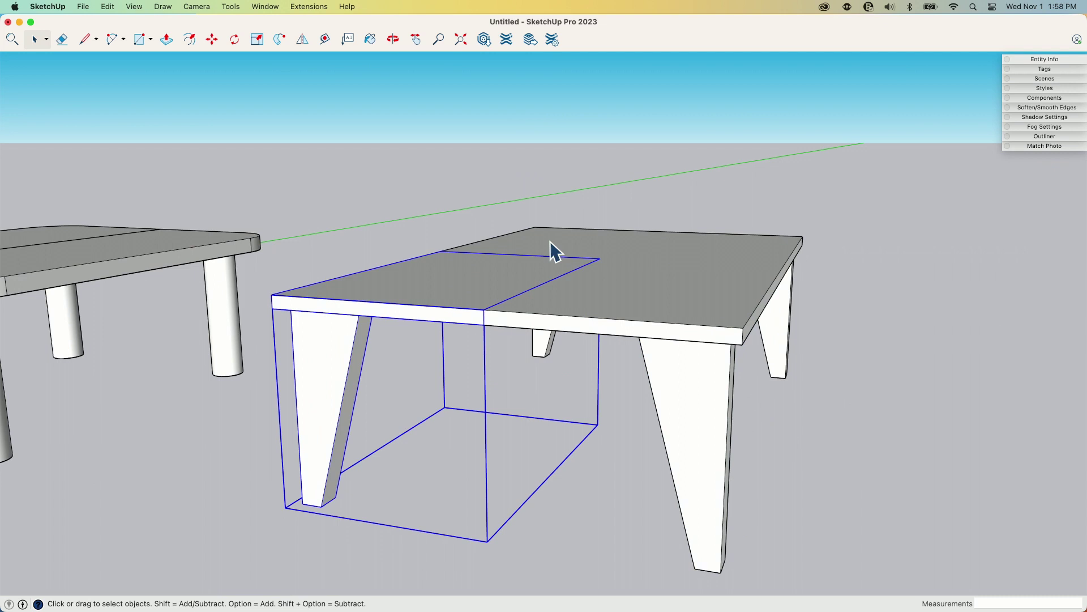
pyautogui.click(549, 240)
pyautogui.click(729, 239)
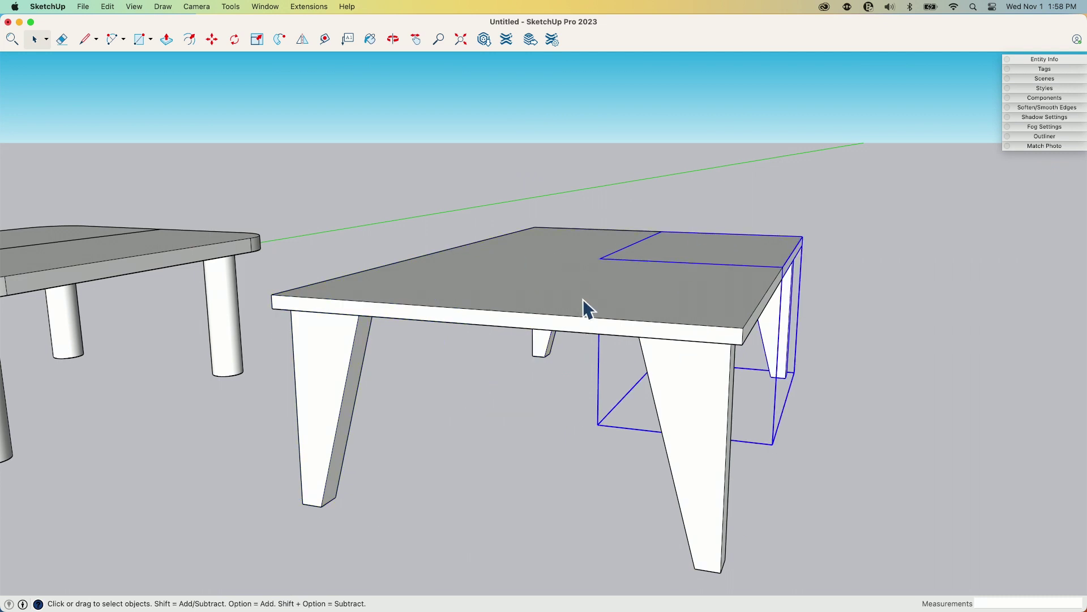
pyautogui.moveTo(901, 323); pyautogui.dragTo(504, 379, button='middle')
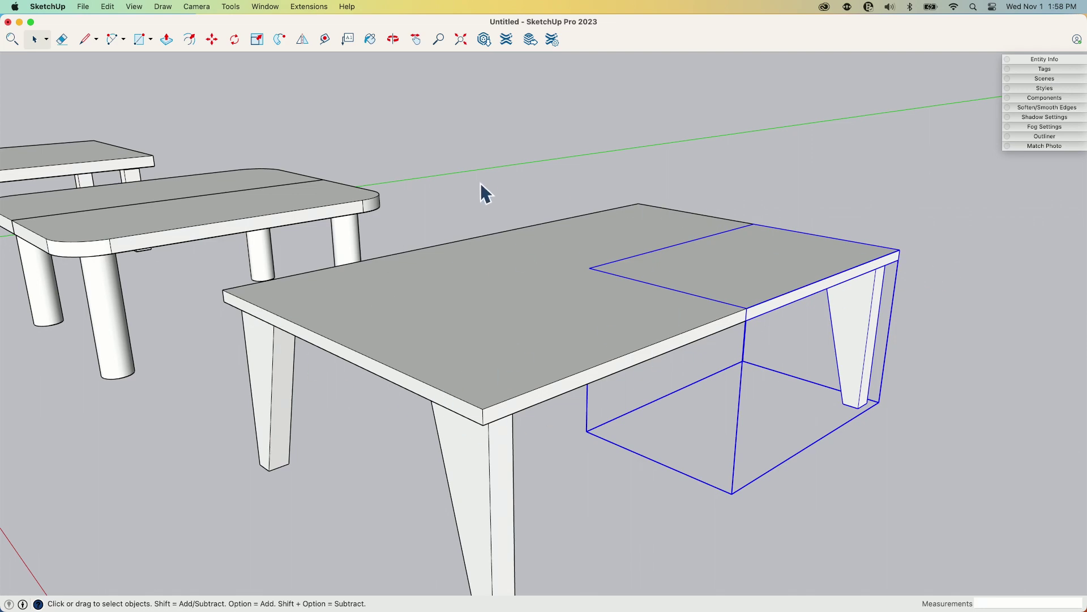
# Copy all four quarters of the third table about 8 feet along the row to form a fourth table
pyautogui.moveTo(256, 303); pyautogui.dragTo(402, 120, button='middle')
pyautogui.moveTo(495, 154); pyautogui.dragTo(892, 486)
pyautogui.press('m')
pyautogui.click(596, 455)
pyautogui.press('alt')
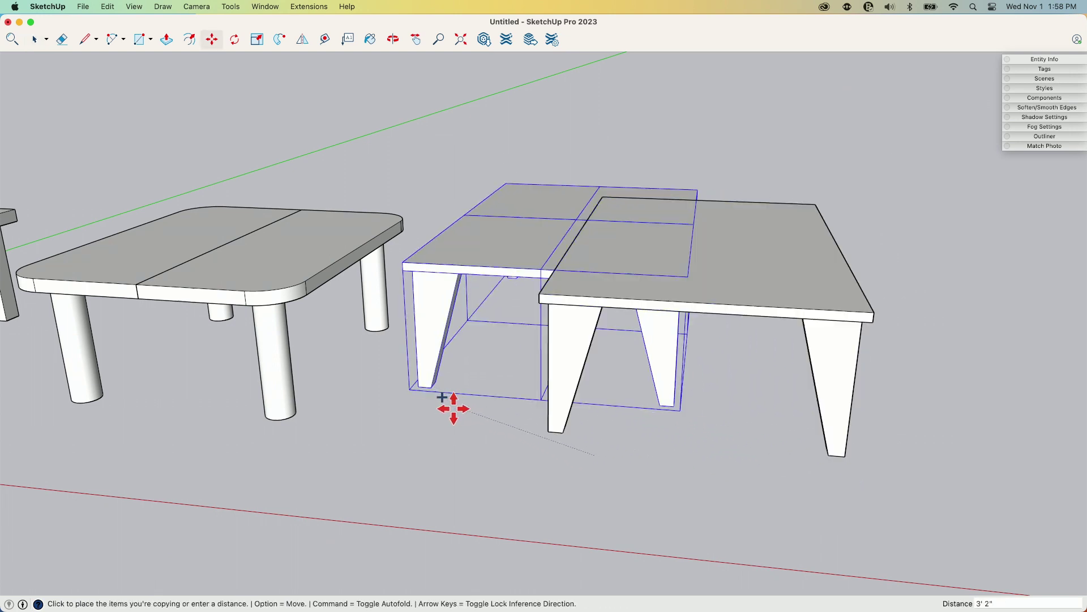
pyautogui.scroll(-3, 431, 447)
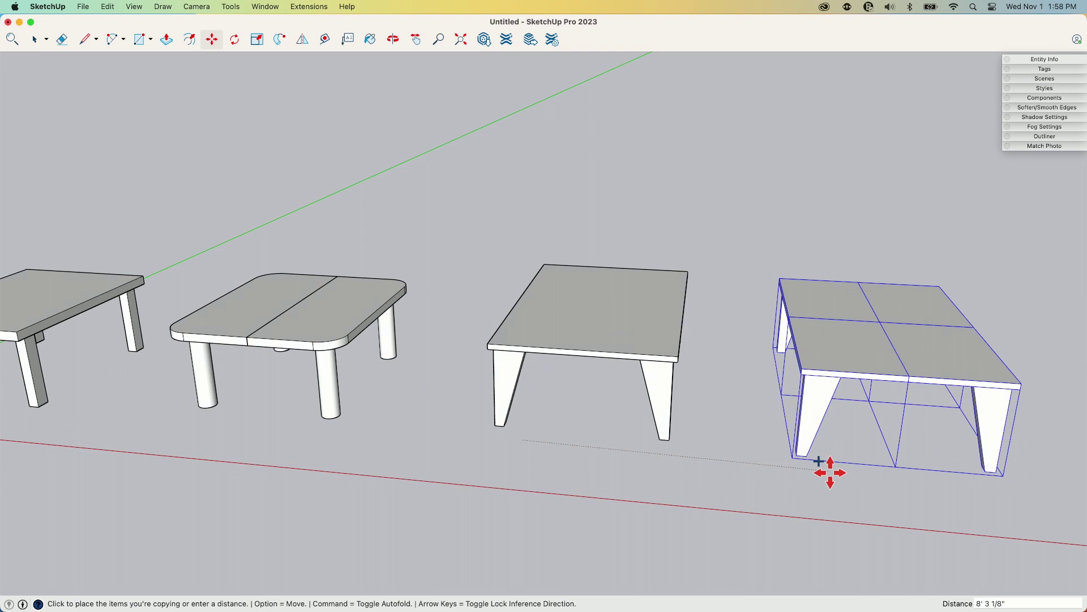
pyautogui.click(829, 462)
pyautogui.press('space')
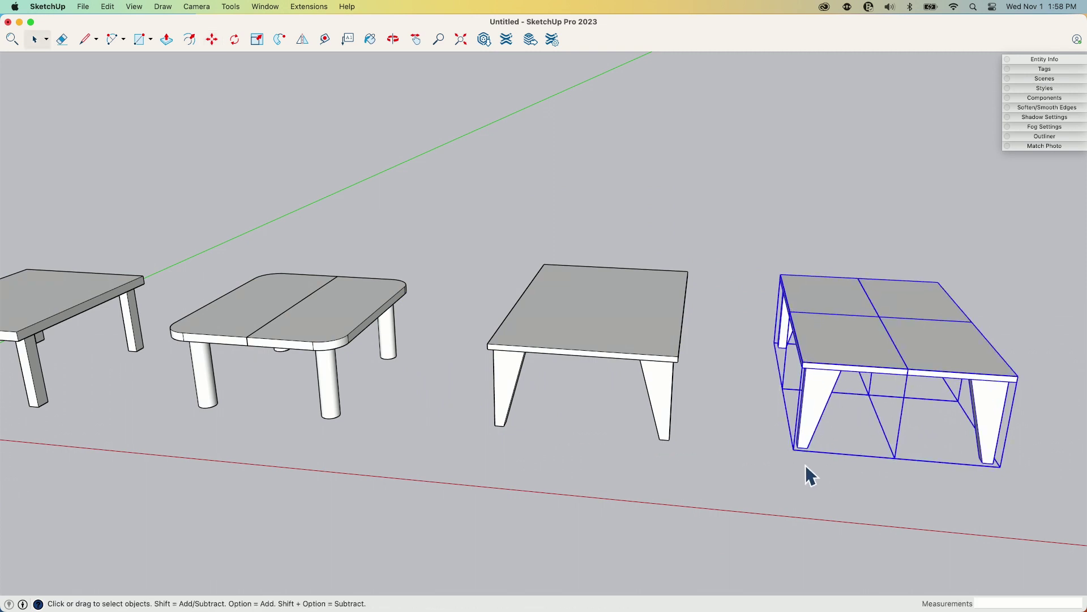
# Group the four copied quarters, open the group, and explode the quarter components inside it into plain geometry
pyautogui.moveTo(891, 304); pyautogui.dragTo(860, 329, button='middle')
pyautogui.rightClick(860, 330)
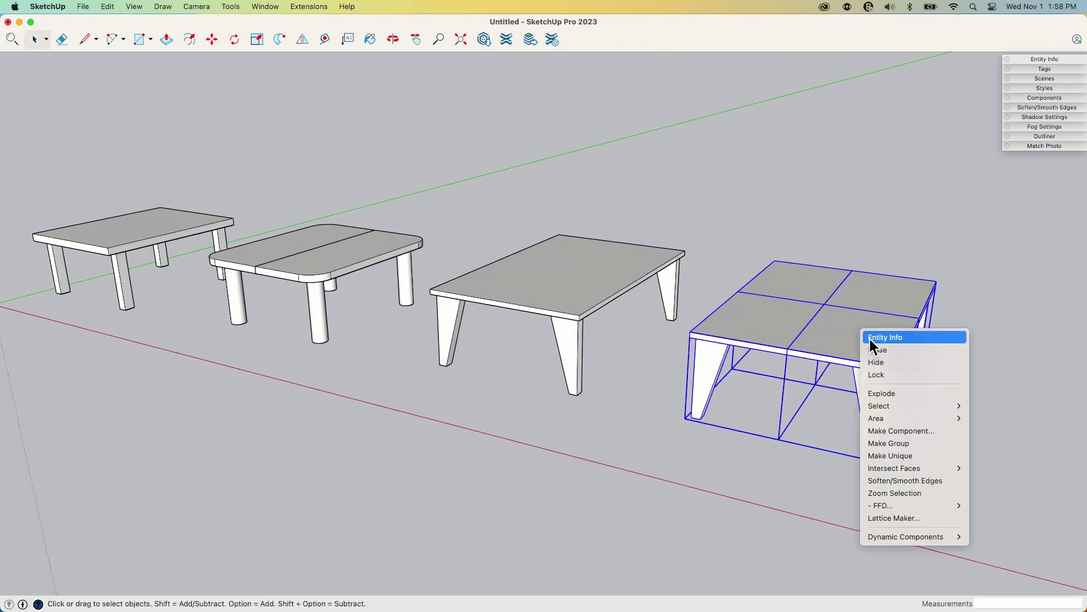
pyautogui.click(925, 443)
pyautogui.doubleClick(870, 334)
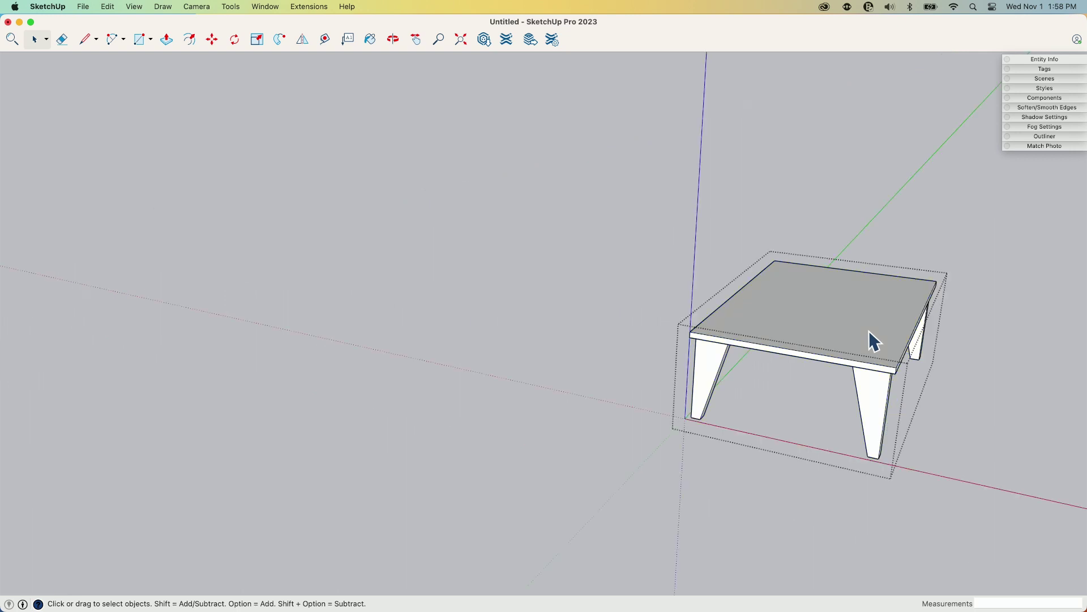
pyautogui.tripleClick(790, 325)
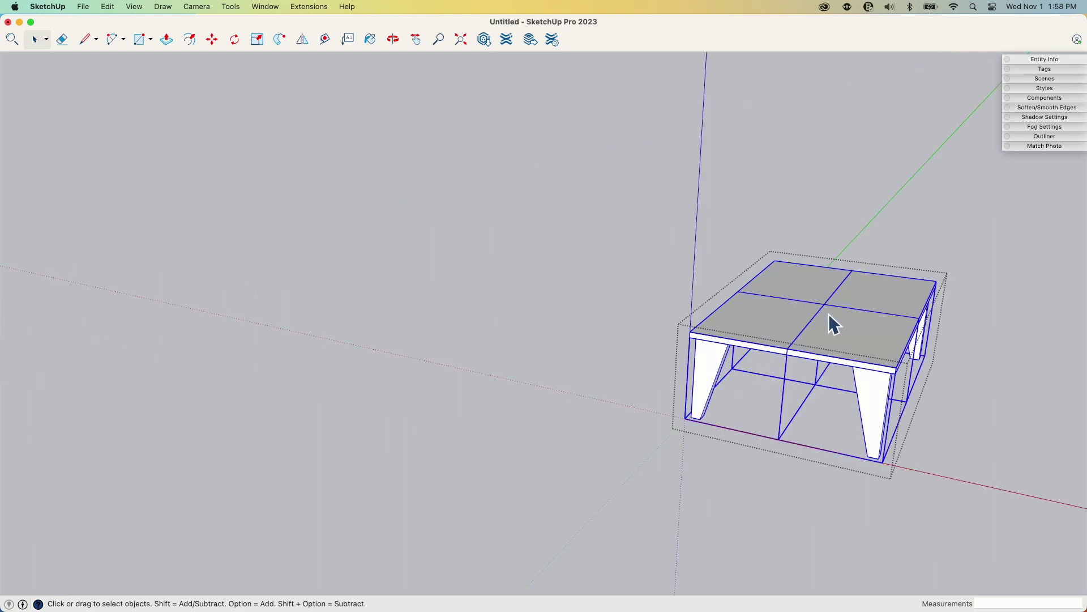
pyautogui.rightClick(830, 315)
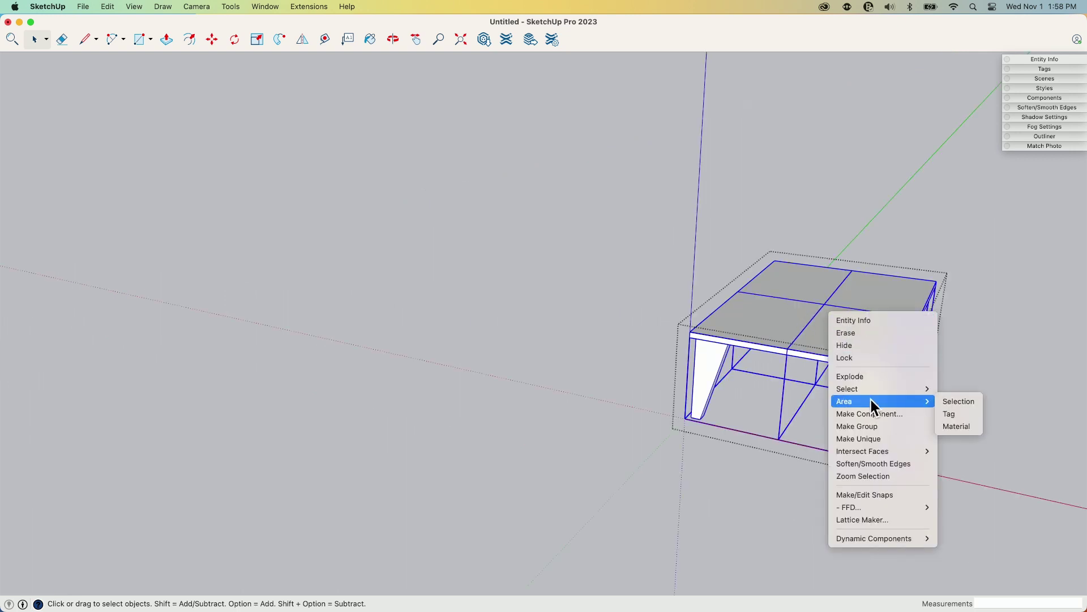
pyautogui.click(871, 377)
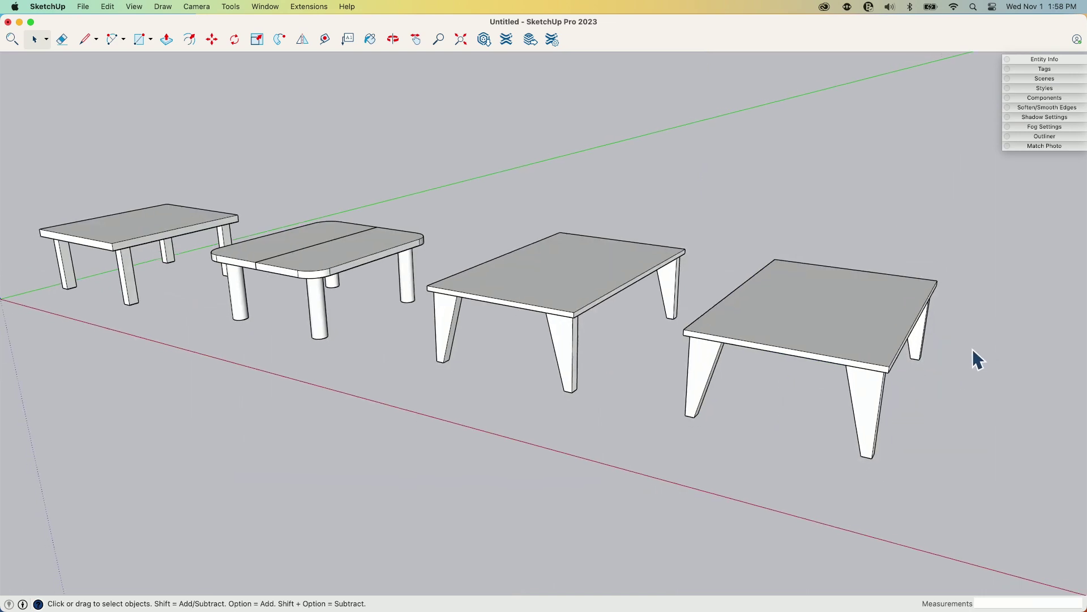
# Display hidden geometry and erase the crossing seam edges on the fourth table's top face
pyautogui.moveTo(973, 360); pyautogui.dragTo(809, 306, button='middle')
pyautogui.moveTo(808, 306); pyautogui.dragTo(802, 285, button='middle')
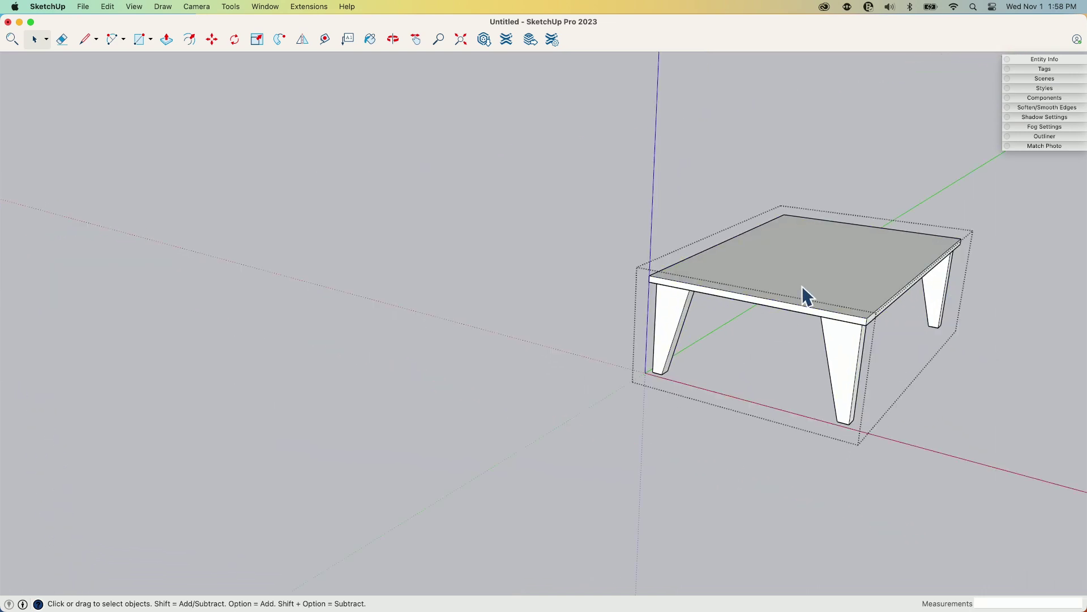
pyautogui.scroll(5, 799, 283)
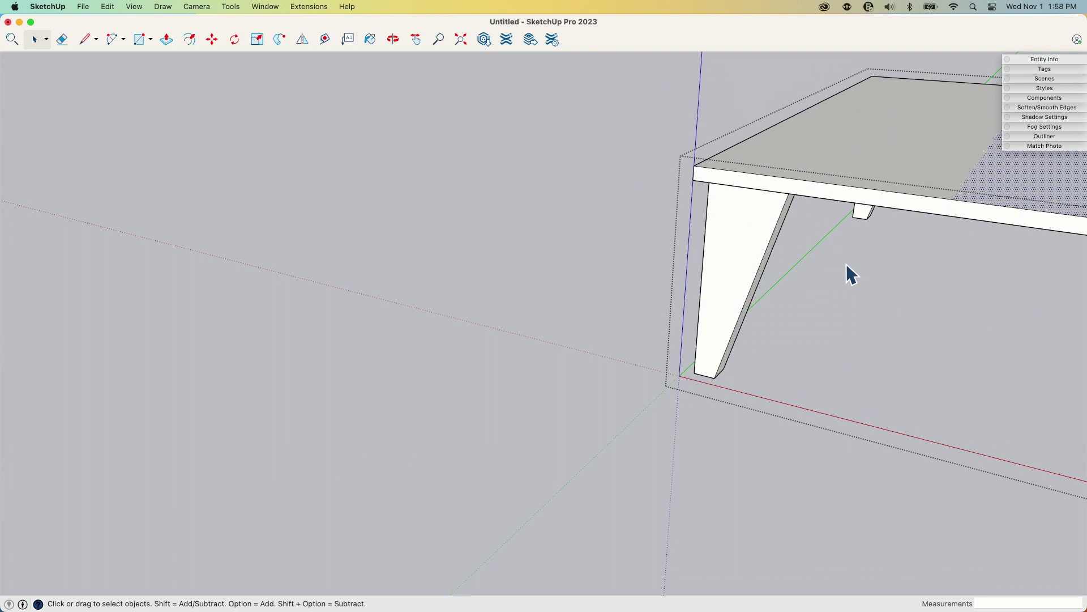
pyautogui.scroll(-5, 846, 264)
pyautogui.click(108, 7)
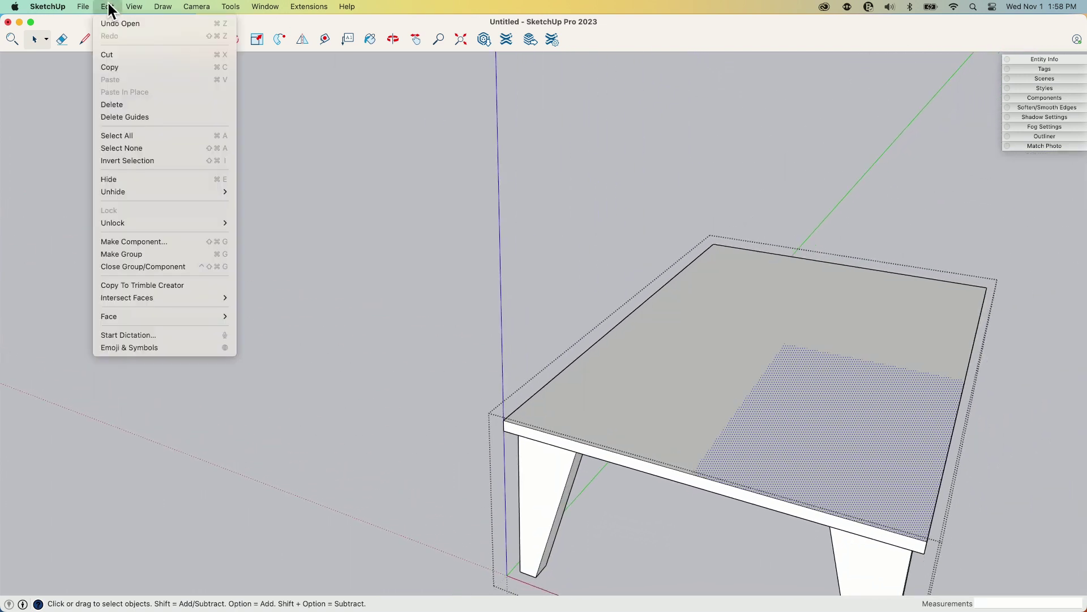
pyautogui.moveTo(134, 8)
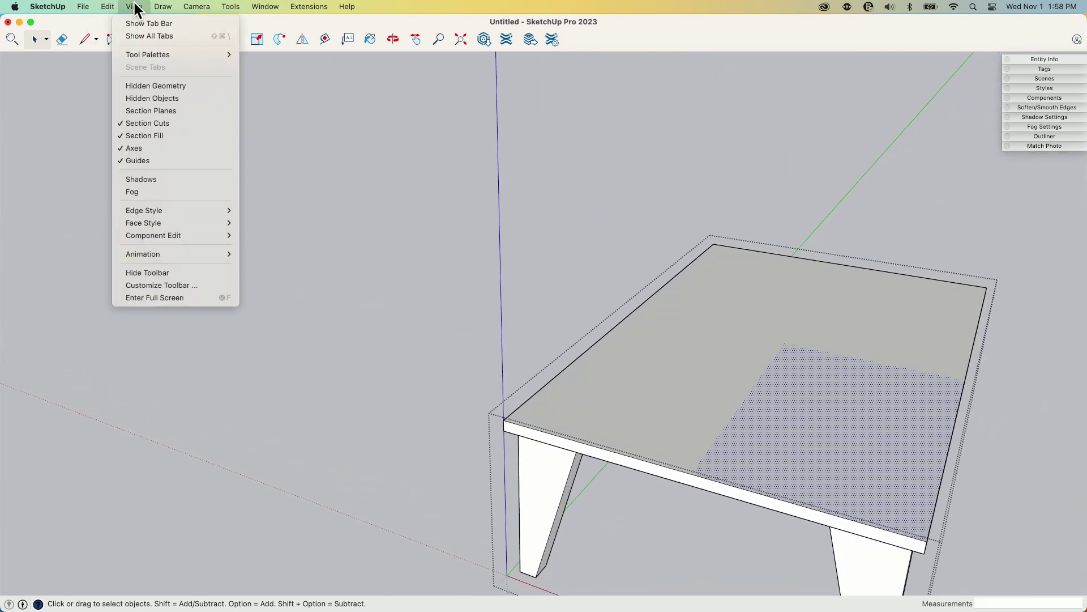
pyautogui.click(150, 86)
pyautogui.press('e')
pyautogui.moveTo(789, 329); pyautogui.dragTo(787, 342)
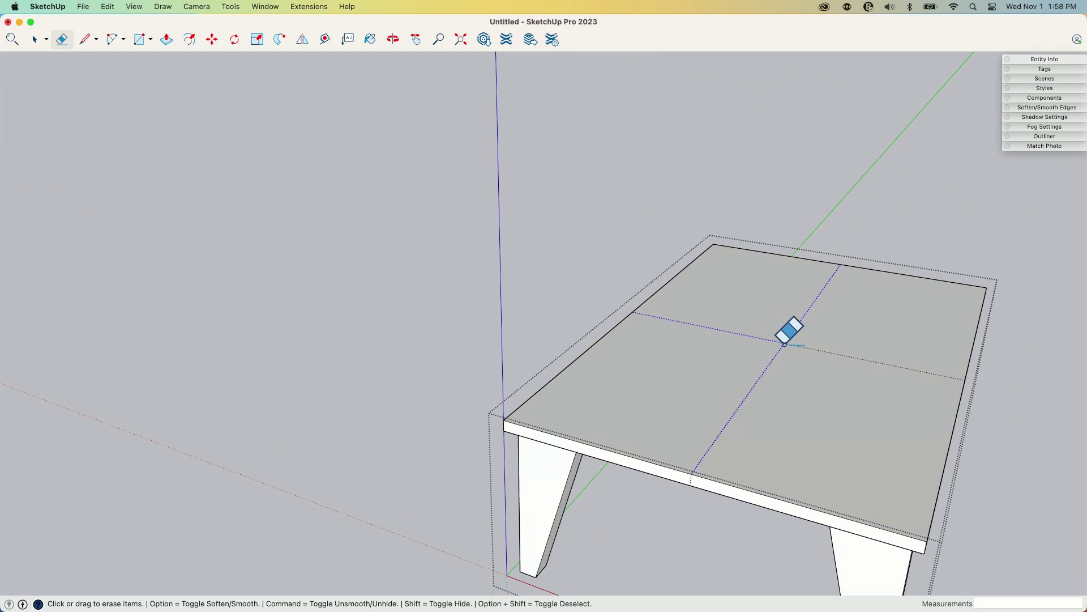
# Remove the remaining seam edges from the sides of the fourth tabletop, and close the group
pyautogui.scroll(-3, 788, 331)
pyautogui.moveTo(791, 325)
pyautogui.mouseDown(button='middle')
pyautogui.moveTo(776, 194)
pyautogui.moveTo(809, 114)
pyautogui.moveTo(714, 253)
pyautogui.mouseUp(button='middle')
pyautogui.press('space')
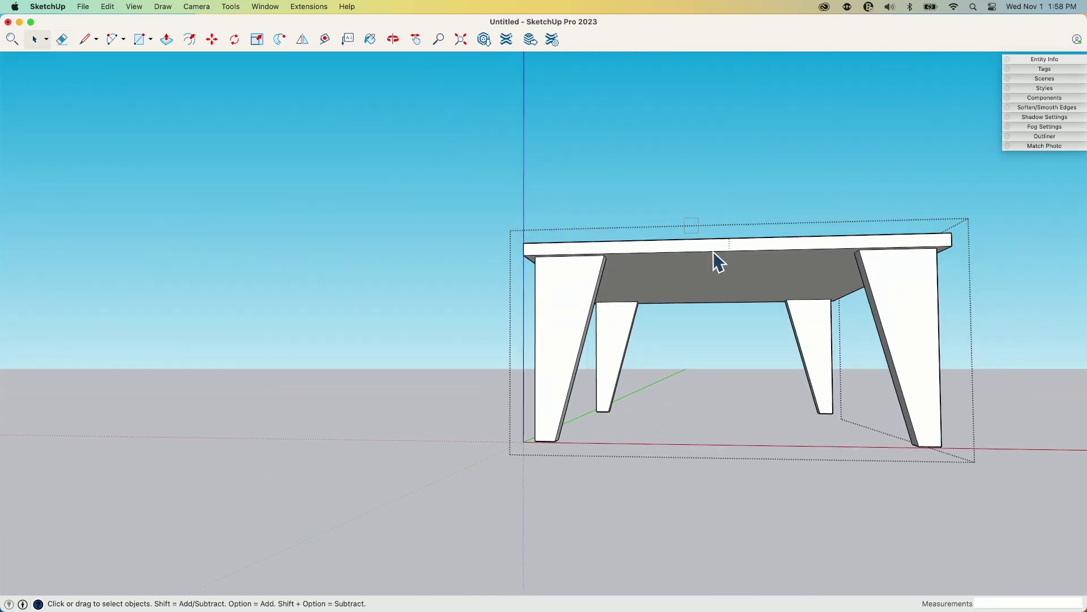
pyautogui.moveTo(753, 361); pyautogui.dragTo(252, 224, button='middle')
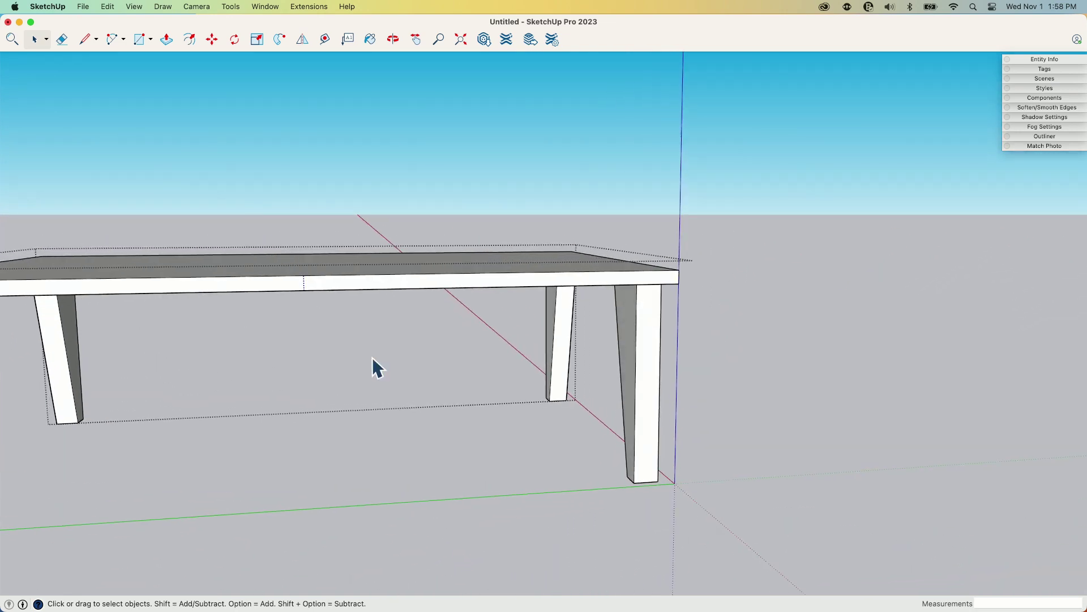
pyautogui.moveTo(372, 357); pyautogui.dragTo(593, 287, button='middle')
pyautogui.click(678, 236)
pyautogui.click(612, 376)
pyautogui.doubleClick(596, 335)
pyautogui.press('Escape')
# Measure the fourth tabletop's long edge from corner to corner with the Line tool, and compare all four tables
pyautogui.click(606, 358)
pyautogui.moveTo(606, 358); pyautogui.dragTo(612, 240, button='middle')
pyautogui.scroll(3, 611, 241)
pyautogui.press('l')
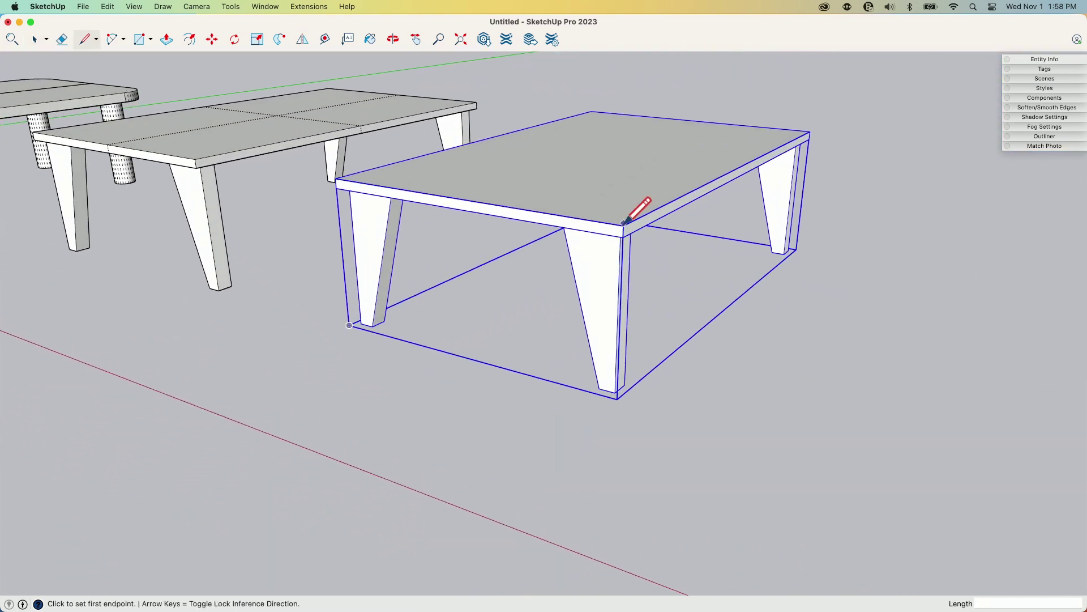
pyautogui.click(624, 226)
pyautogui.press('Escape')
pyautogui.click(623, 226)
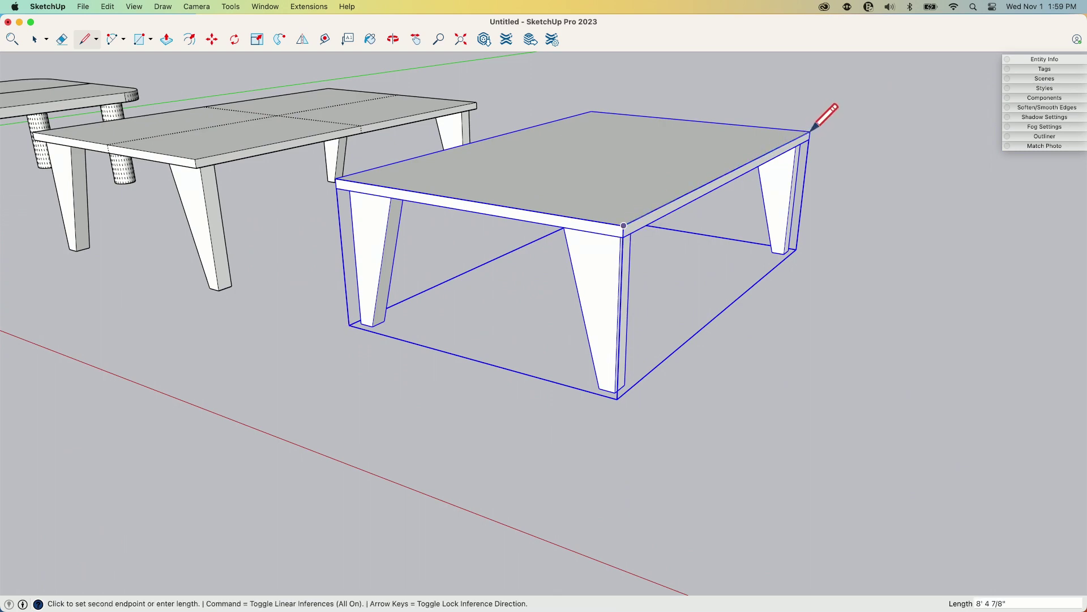
pyautogui.press('space')
pyautogui.moveTo(814, 130); pyautogui.dragTo(749, 285, button='middle')
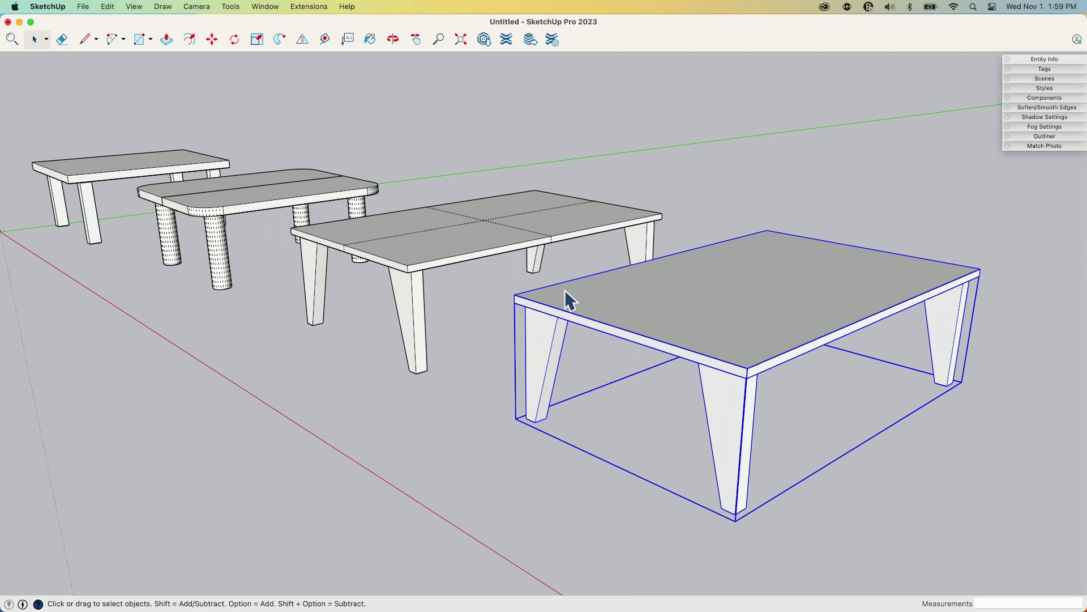
pyautogui.moveTo(565, 292); pyautogui.dragTo(629, 381, button='middle')
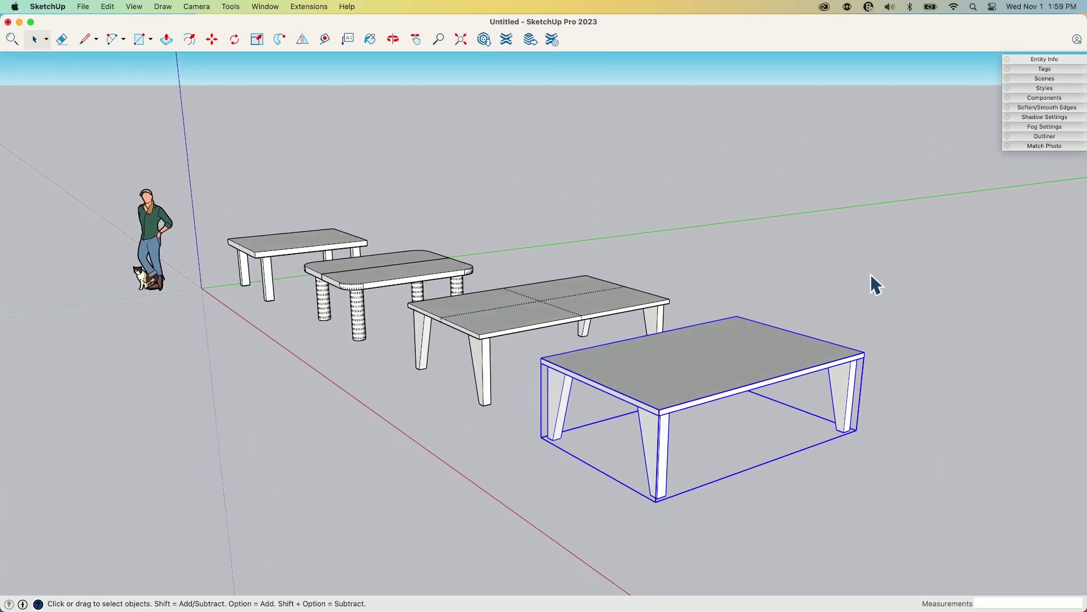